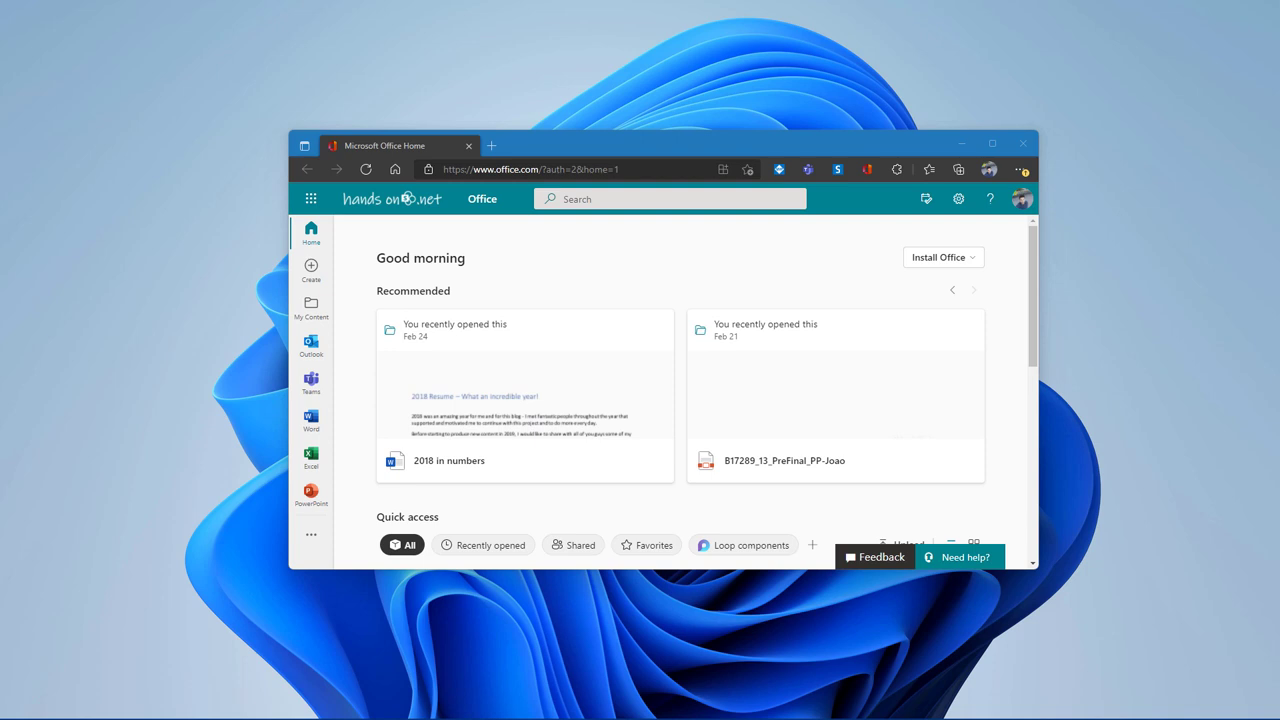
Step: Open Microsoft Lists from the Microsoft 365 app launcher and close the Microsoft Office Home page
{"action": "left_click", "coordinate": [310, 200]}
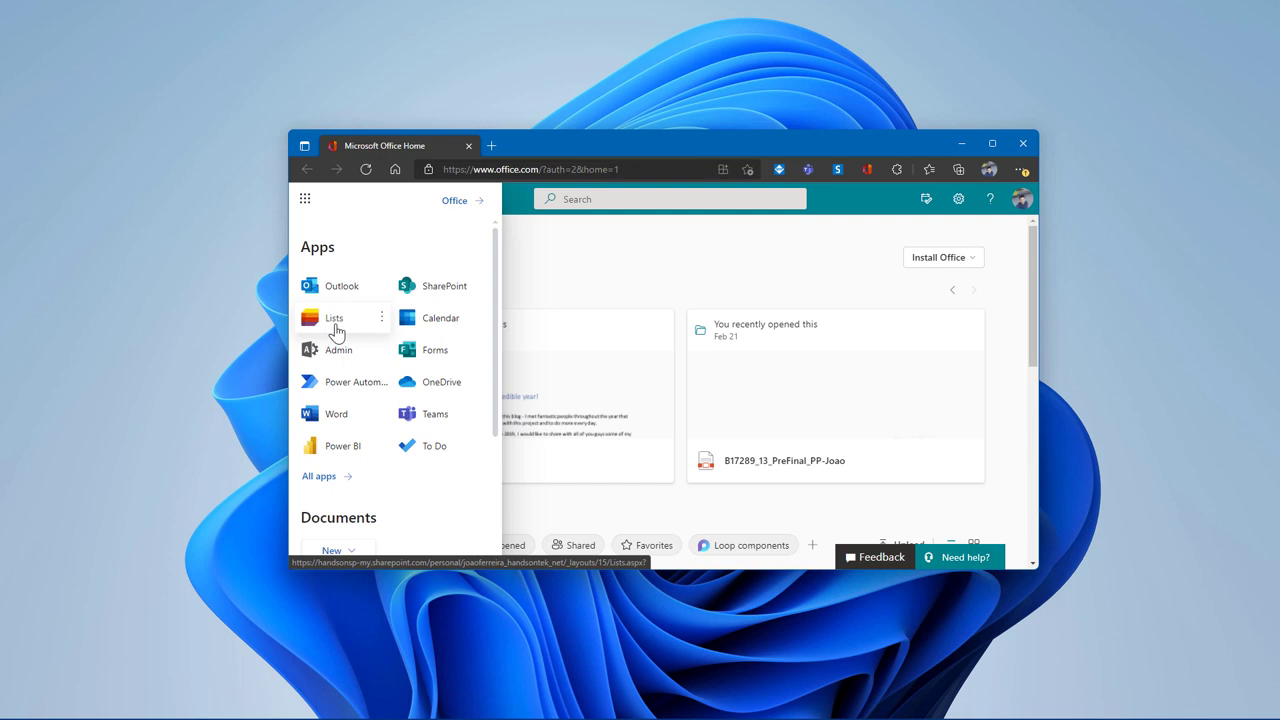
{"action": "left_click", "coordinate": [335, 320]}
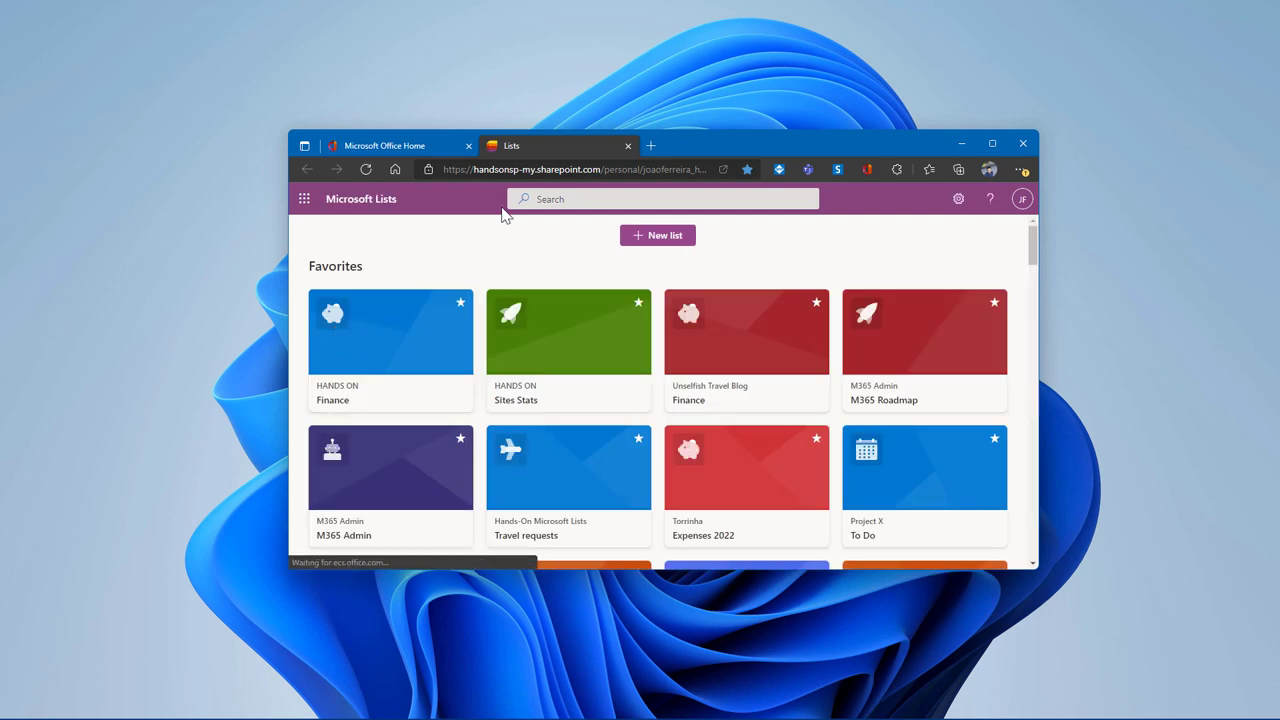
{"action": "left_click", "coordinate": [464, 146]}
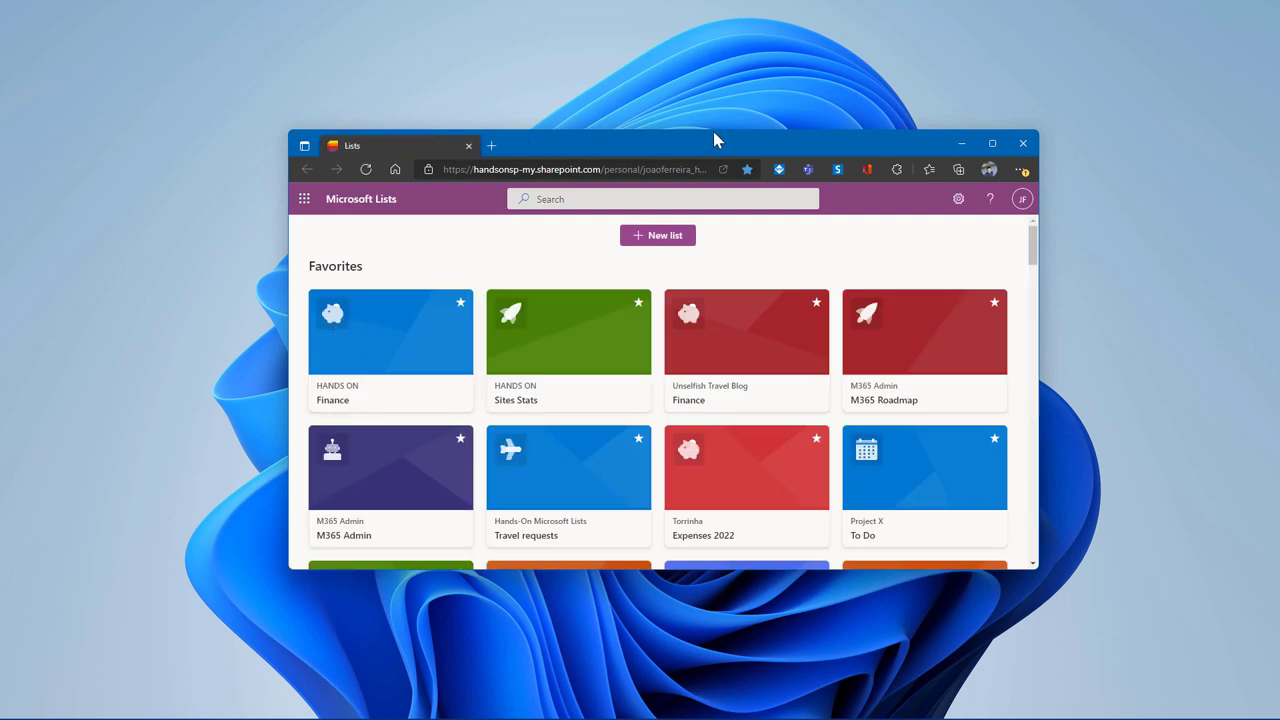
Step: Move the browser window up and enlarge it in height and width until it covers most of the desktop
{"action": "left_click_drag", "start_coordinate": [710, 113], "coordinate": [702, 22]}
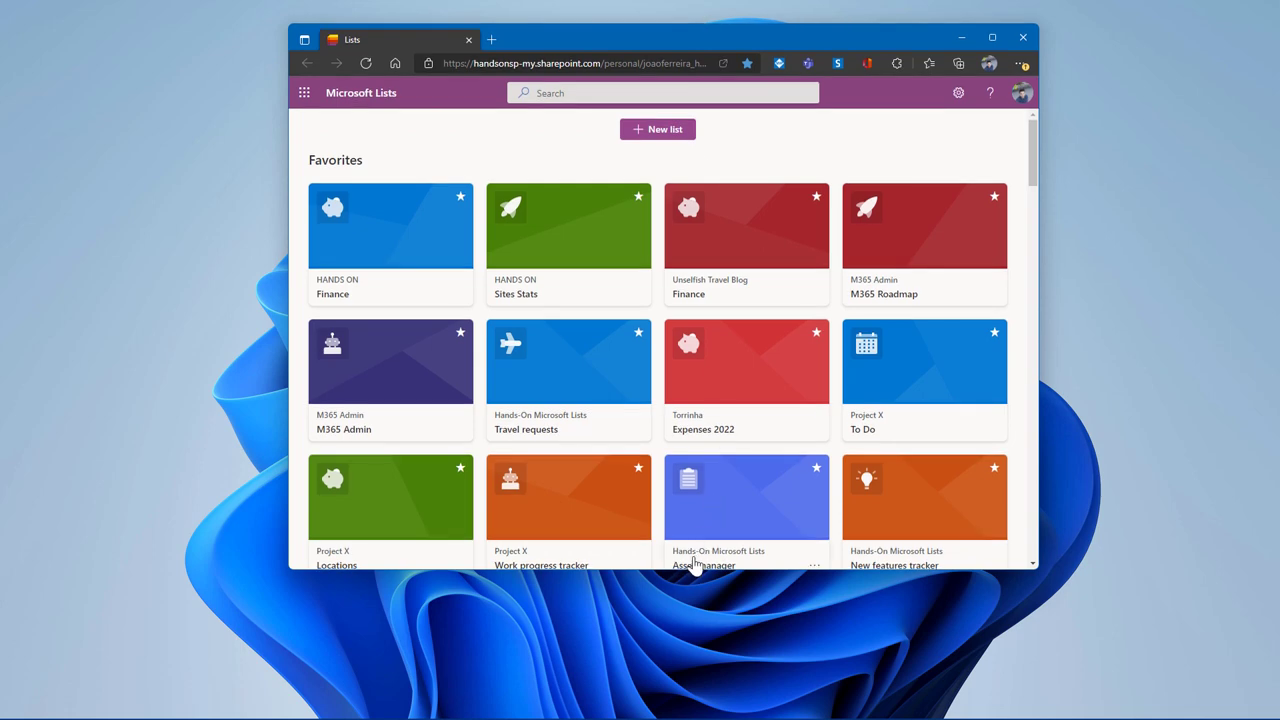
{"action": "left_click_drag", "start_coordinate": [686, 568], "coordinate": [688, 697]}
{"action": "left_click_drag", "start_coordinate": [1038, 392], "coordinate": [1230, 380]}
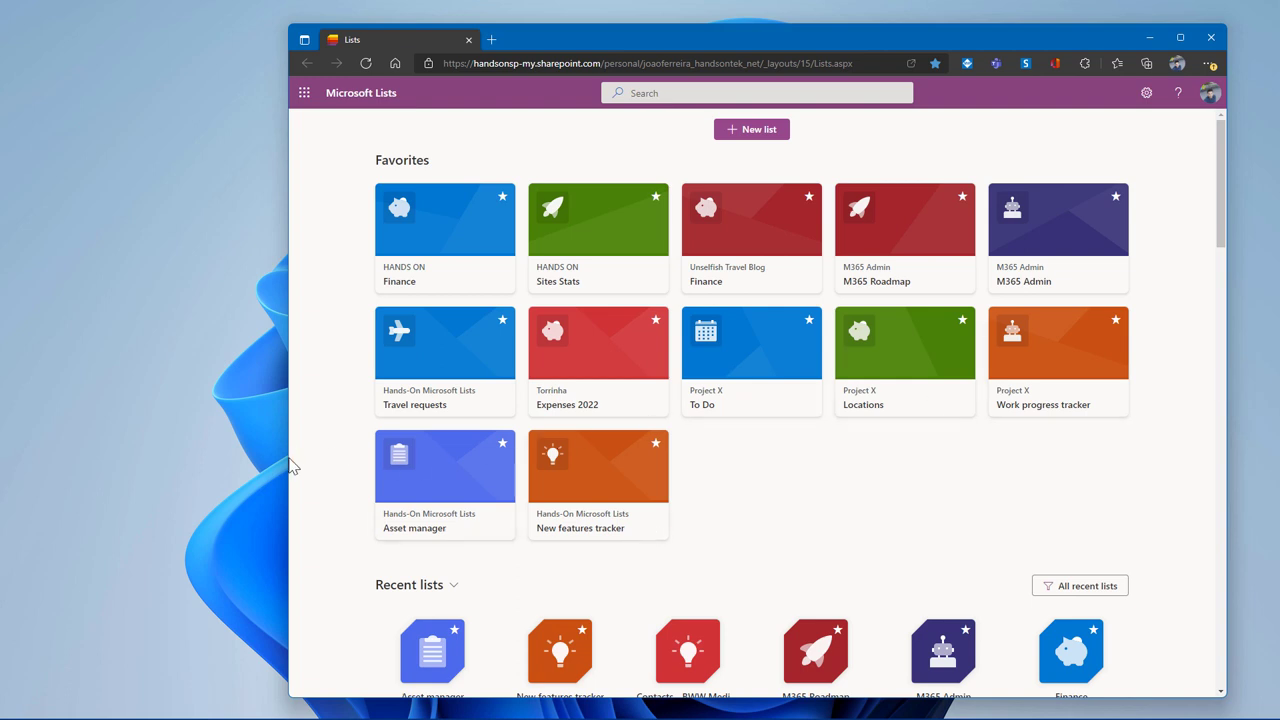
{"action": "left_click_drag", "start_coordinate": [287, 459], "coordinate": [58, 462]}
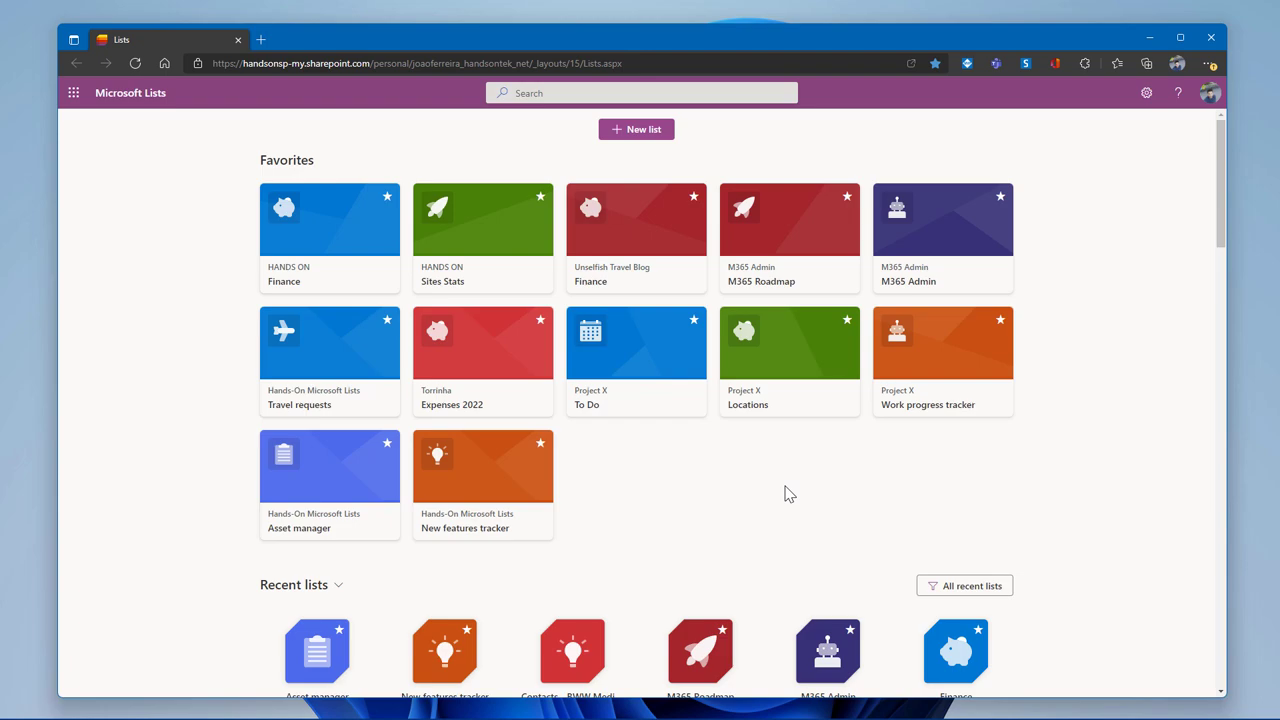
Step: Look through the recent lists, then switch the section to My lists and show its sort options
{"action": "scroll", "coordinate": [785, 493], "scroll_direction": "down", "scroll_amount": 6}
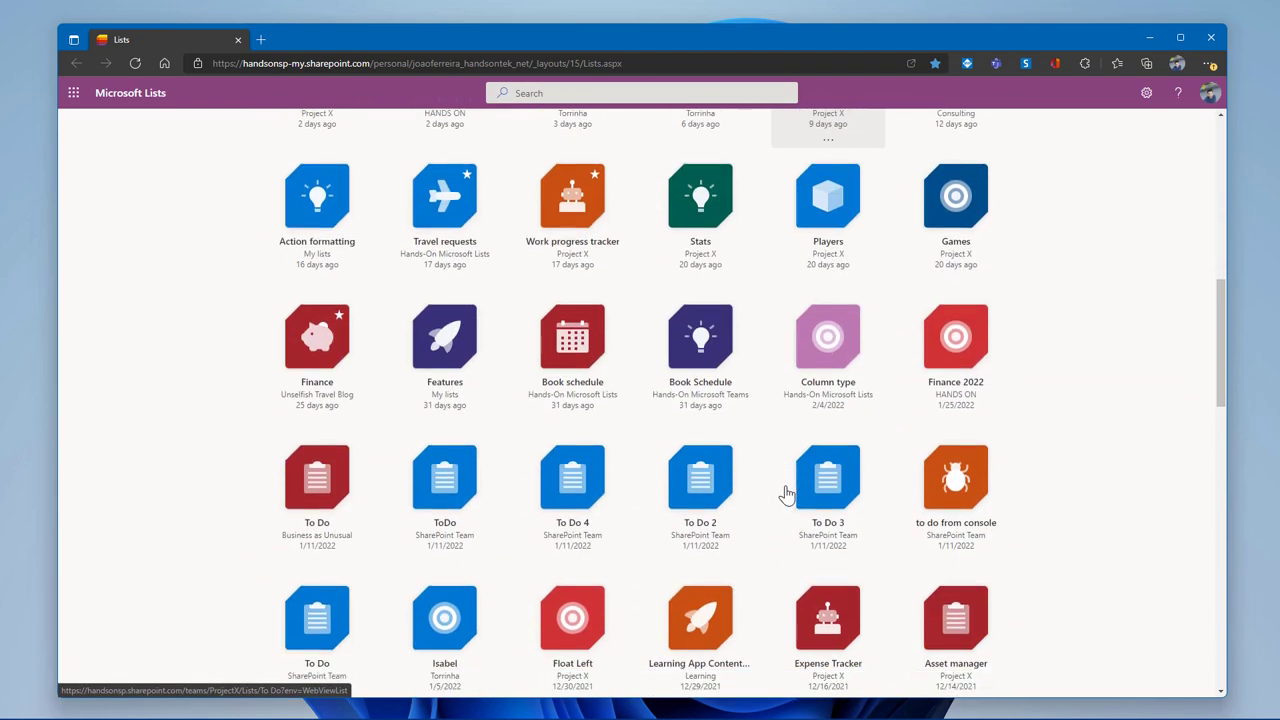
{"action": "scroll", "coordinate": [785, 493], "scroll_direction": "down", "scroll_amount": 6}
{"action": "scroll", "coordinate": [785, 493], "scroll_direction": "up", "scroll_amount": 7}
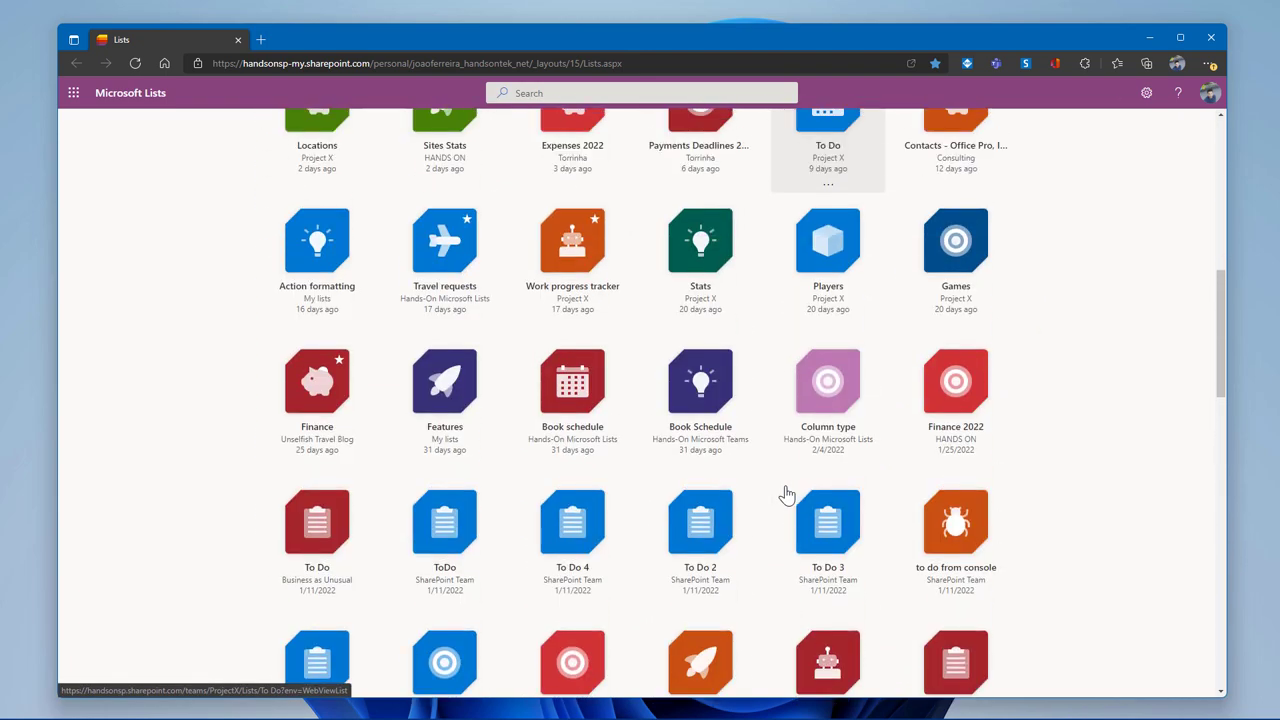
{"action": "scroll", "coordinate": [785, 493], "scroll_direction": "up", "scroll_amount": 6}
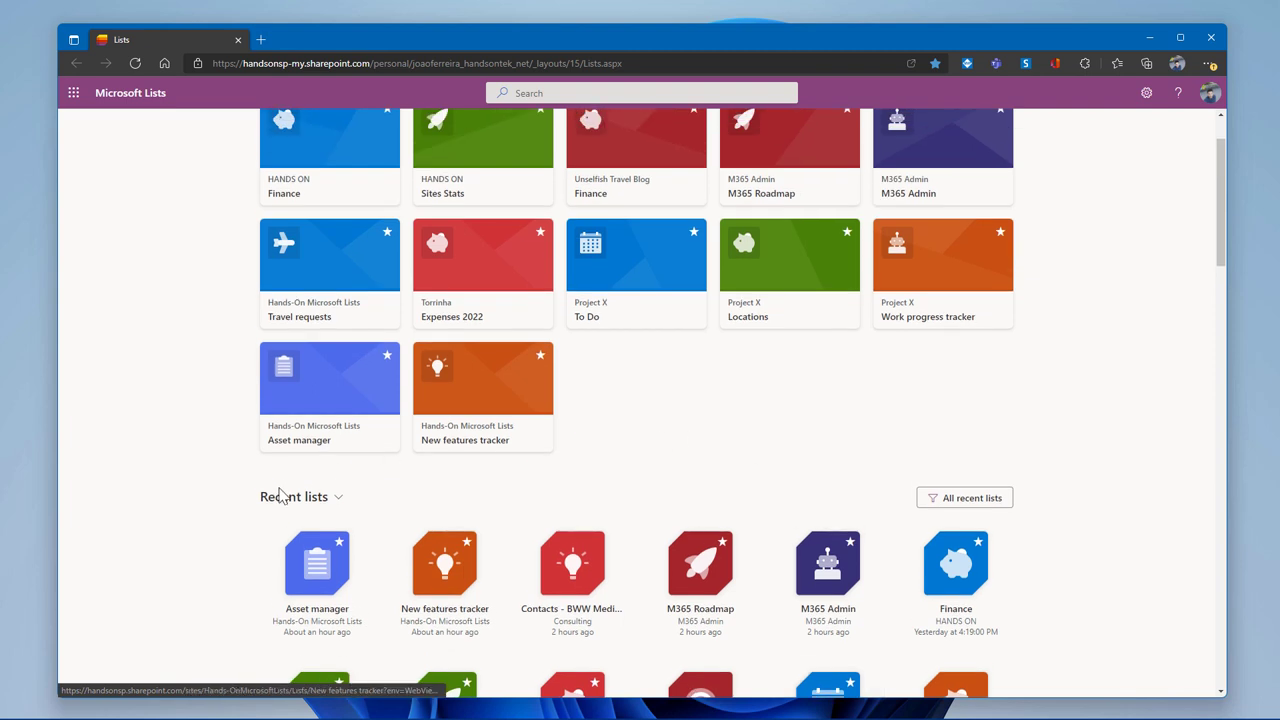
{"action": "left_click", "coordinate": [338, 497]}
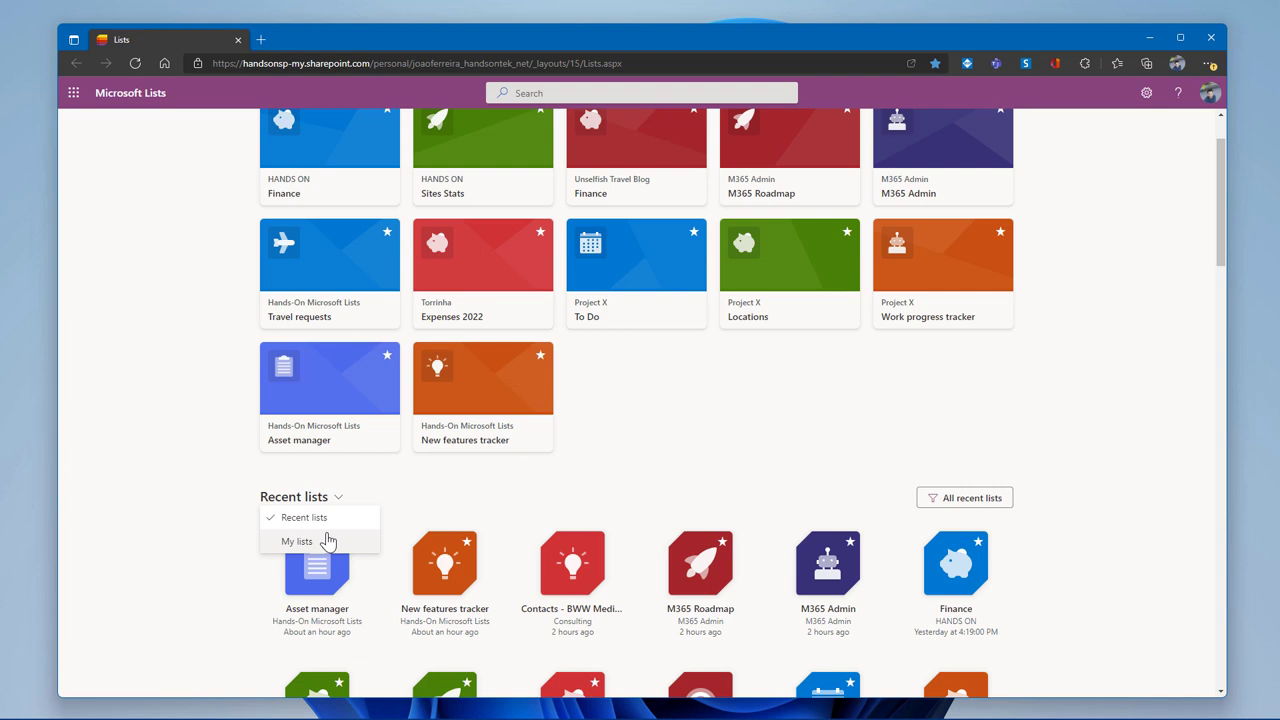
{"action": "left_click", "coordinate": [328, 540]}
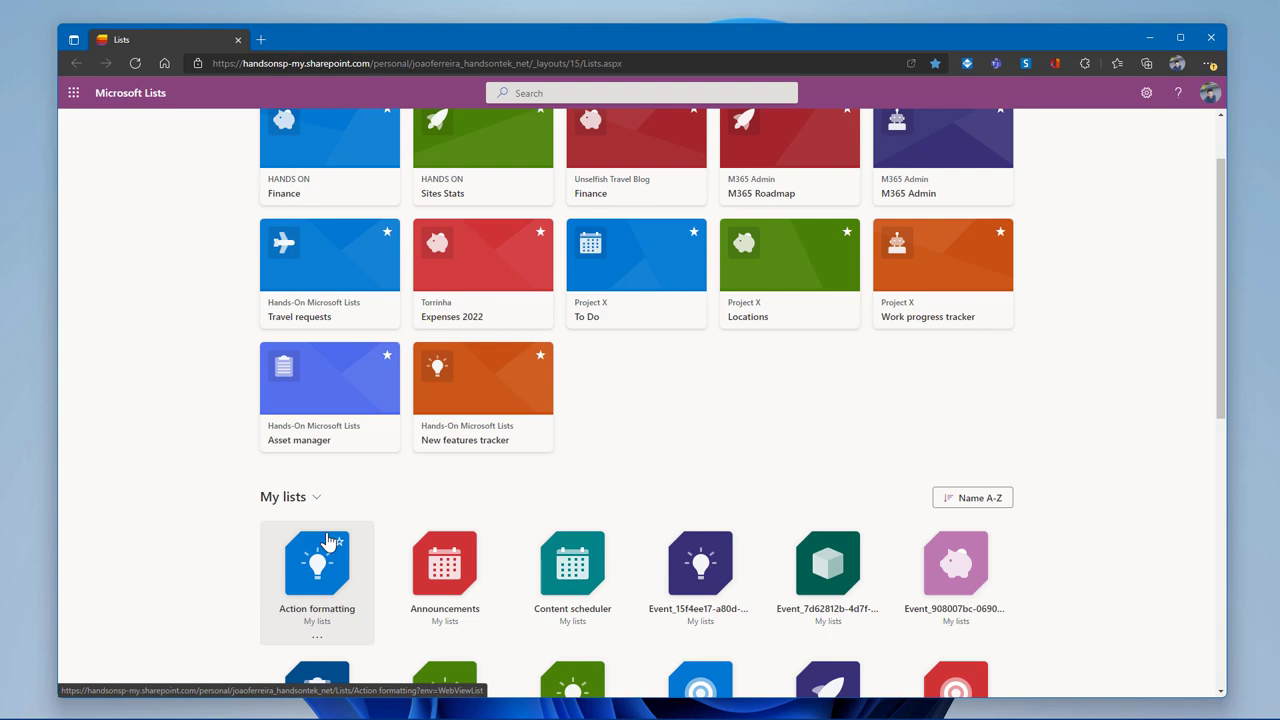
{"action": "left_click", "coordinate": [960, 500]}
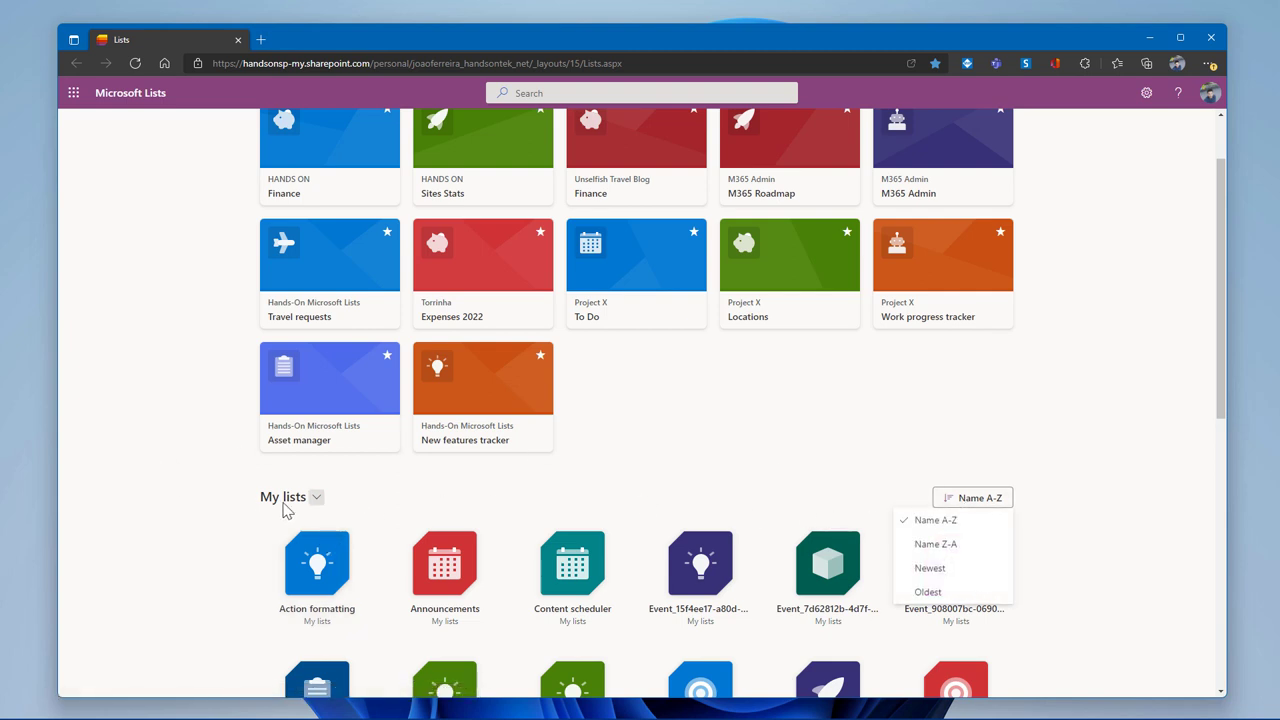
Step: Switch the section back to Recent lists and show its filter options
{"action": "left_click", "coordinate": [315, 498]}
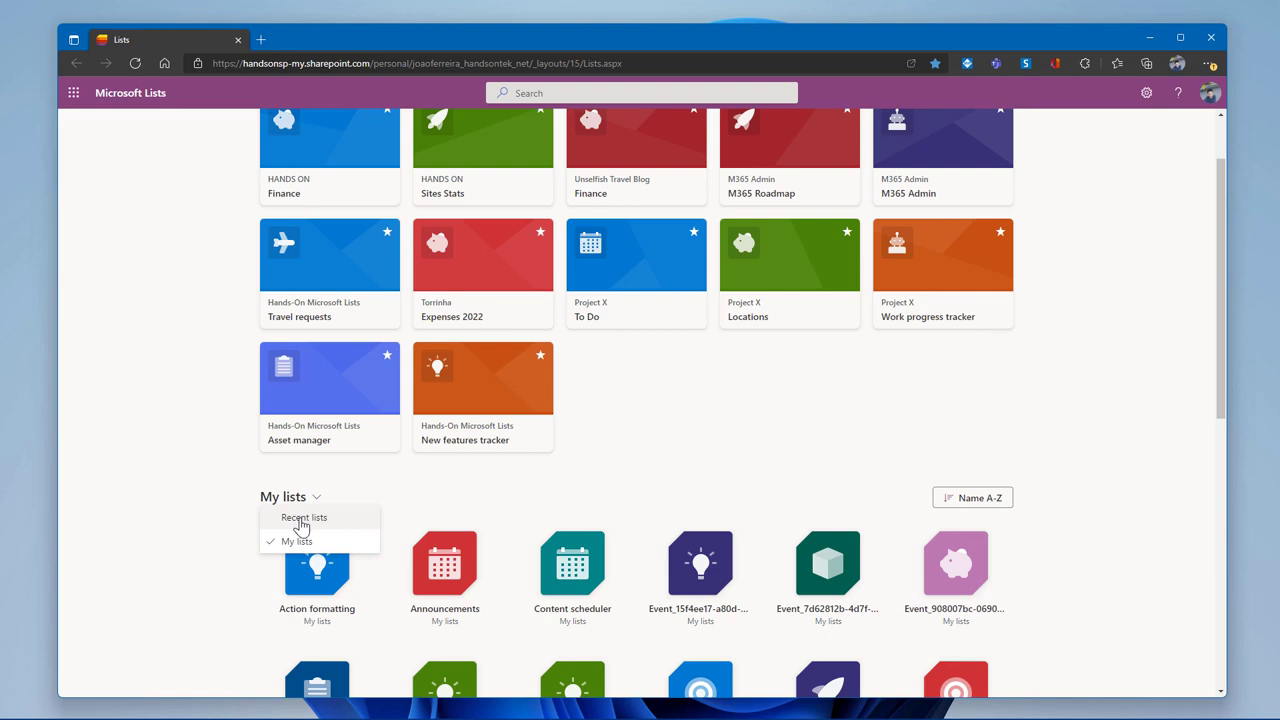
{"action": "left_click", "coordinate": [301, 521]}
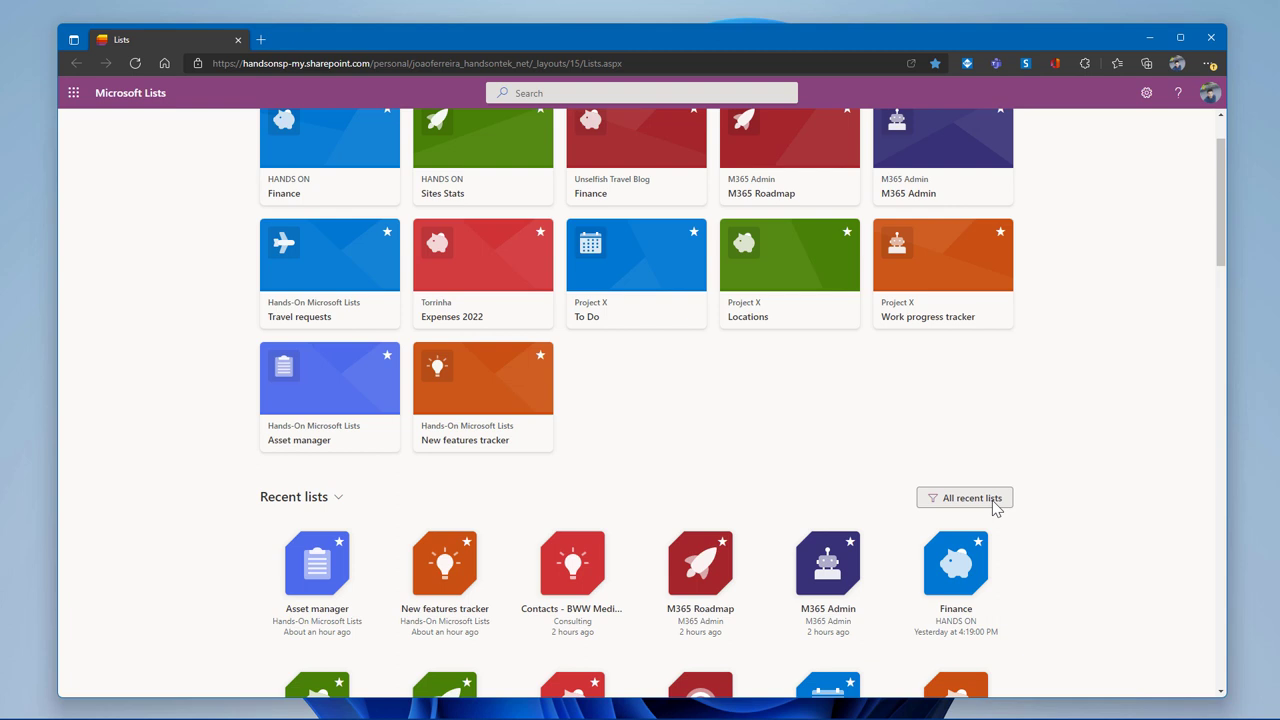
{"action": "left_click", "coordinate": [996, 508]}
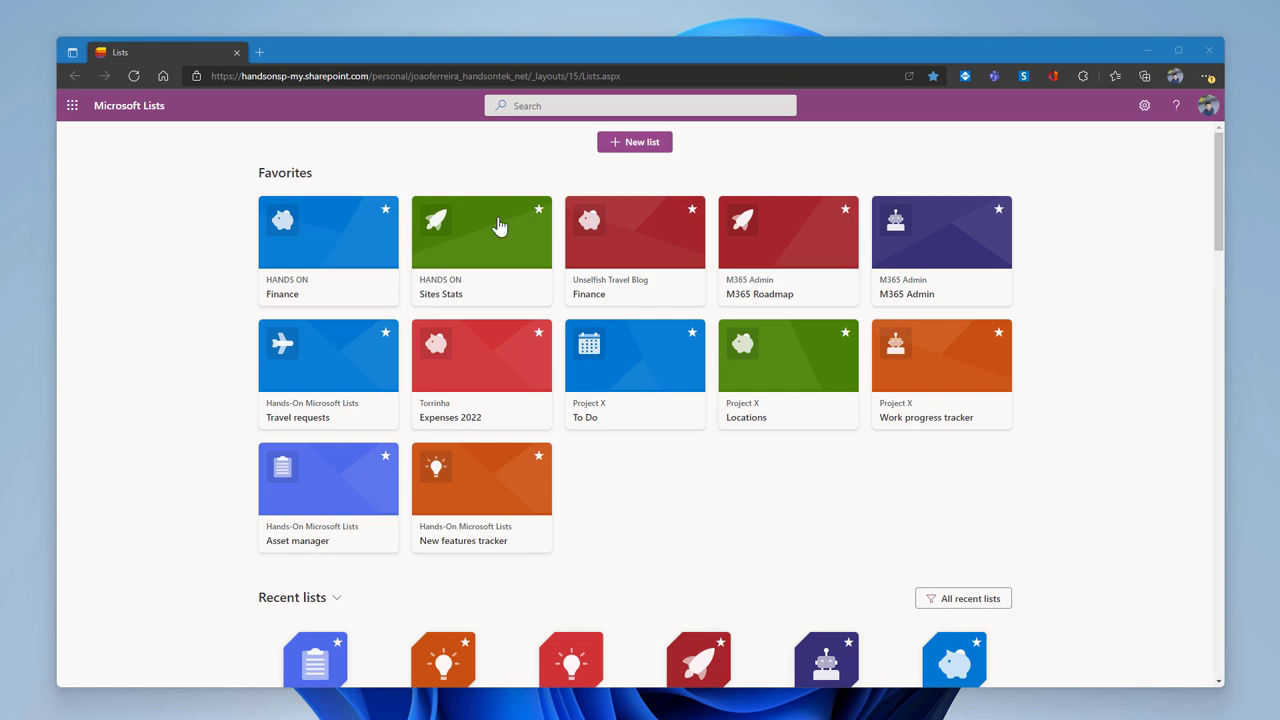
Step: Start a new list from Excel using the Video List workbook stored in OneDrive
{"action": "left_click", "coordinate": [633, 148]}
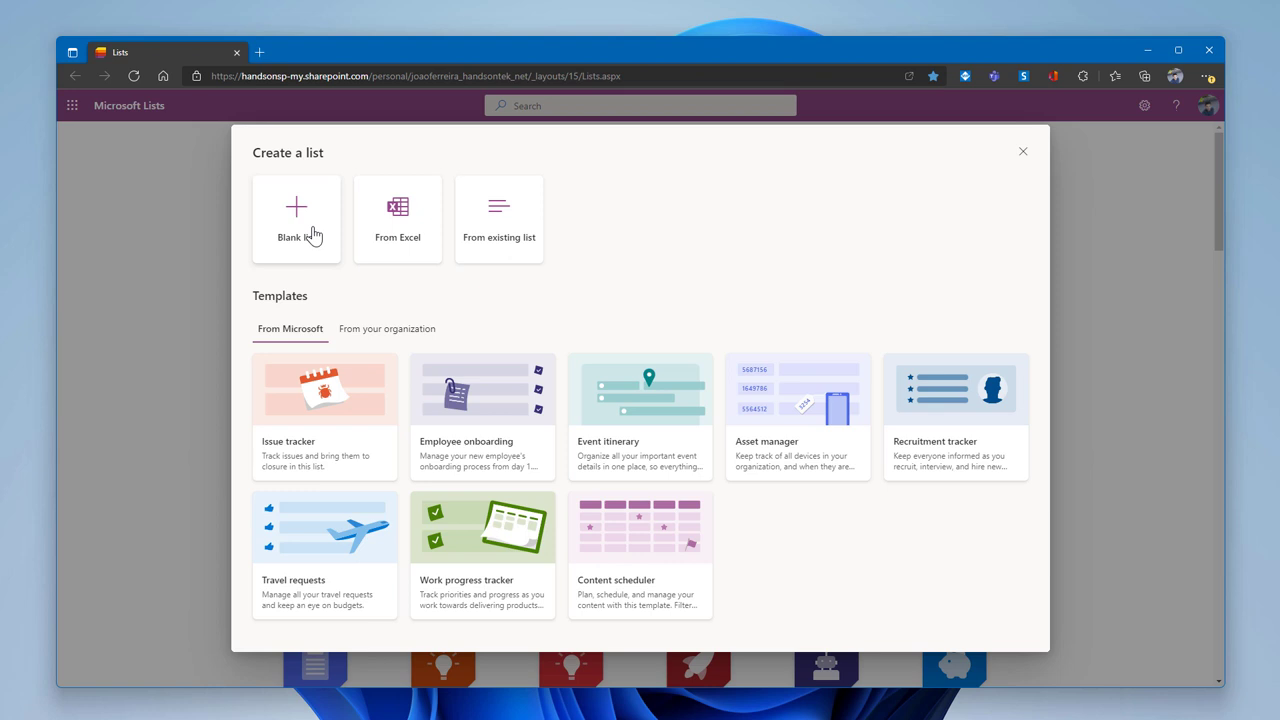
{"action": "left_click", "coordinate": [414, 268]}
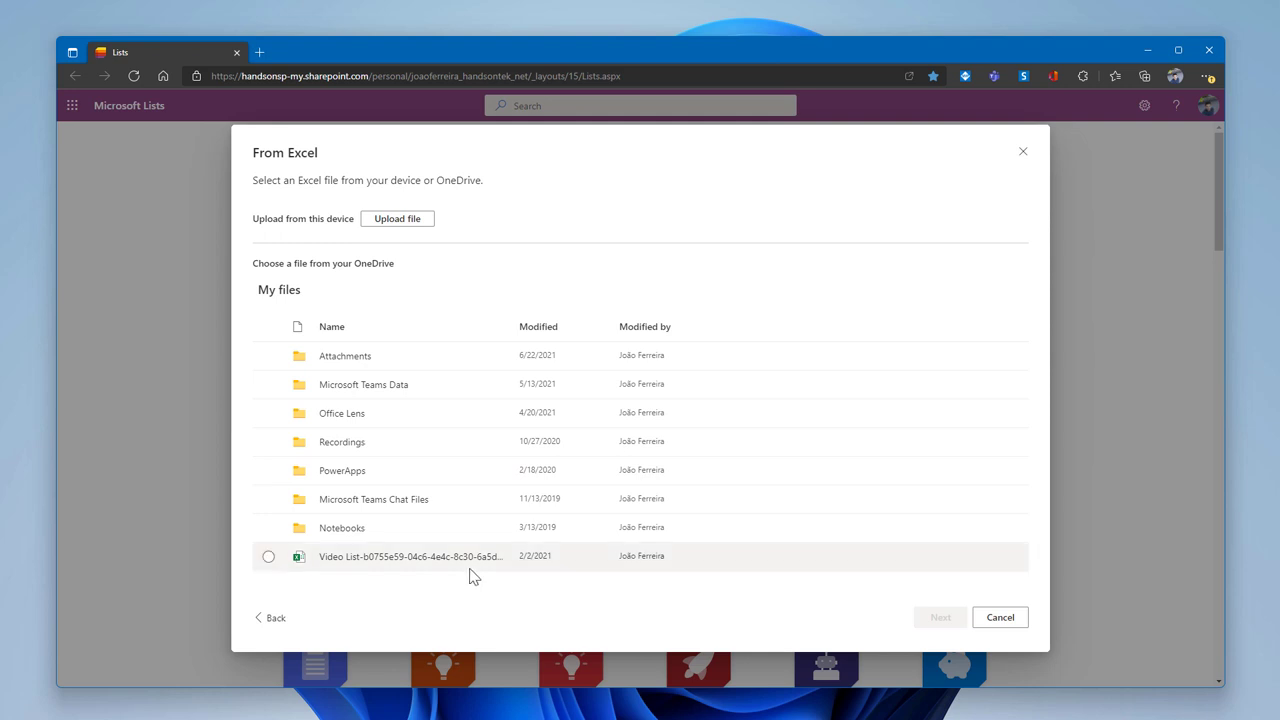
{"action": "left_click", "coordinate": [427, 563]}
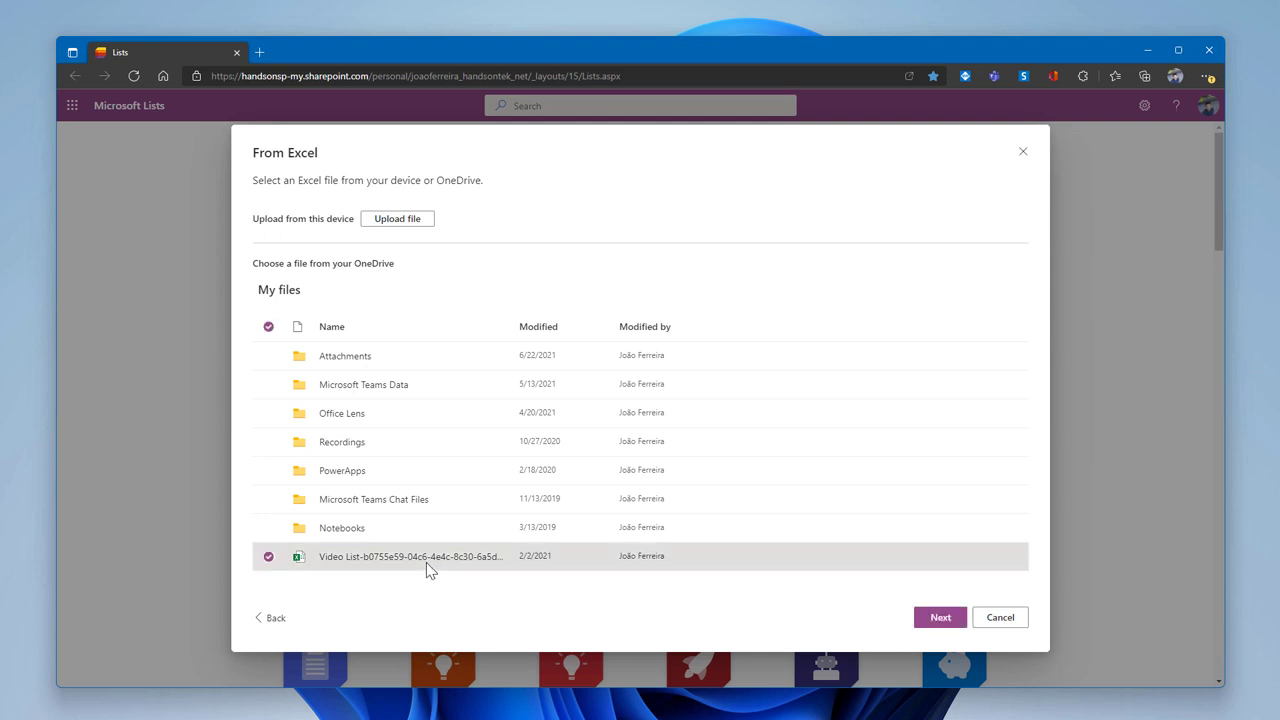
{"action": "left_click", "coordinate": [946, 626]}
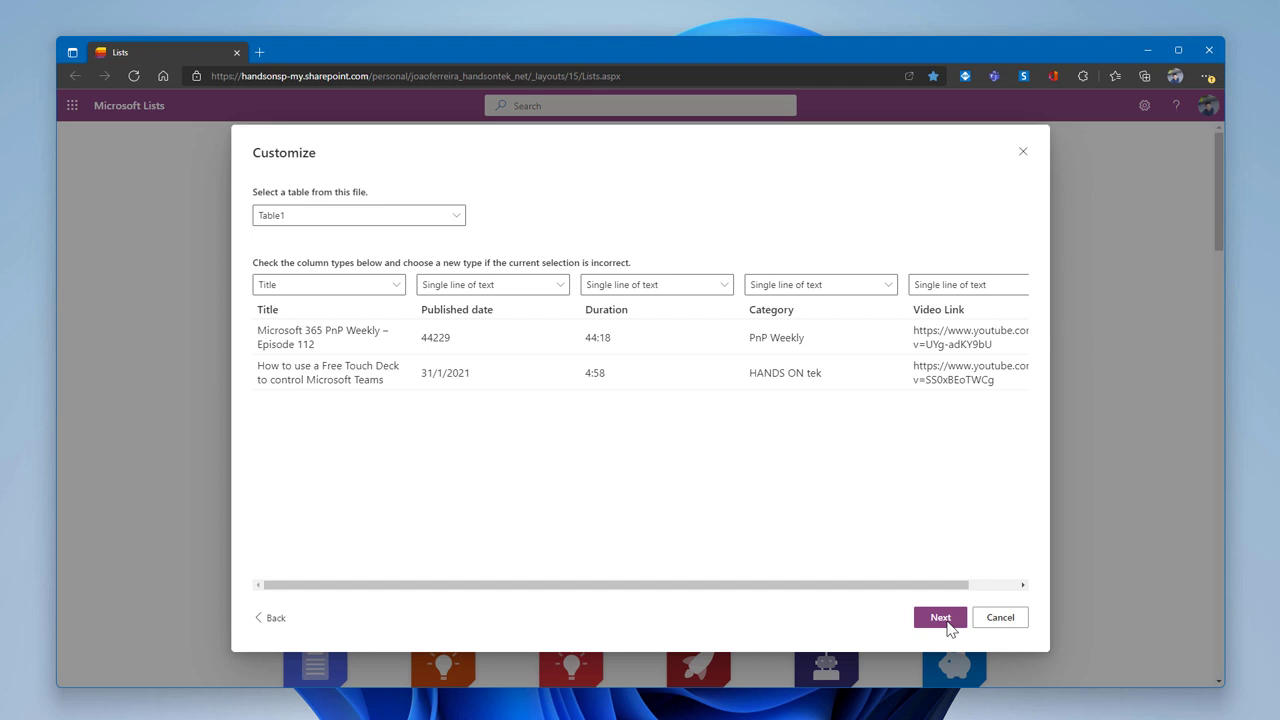
Step: Review the columns of the Excel table and the type options for Published date, and cancel the import
{"action": "left_click_drag", "start_coordinate": [443, 589], "coordinate": [482, 594]}
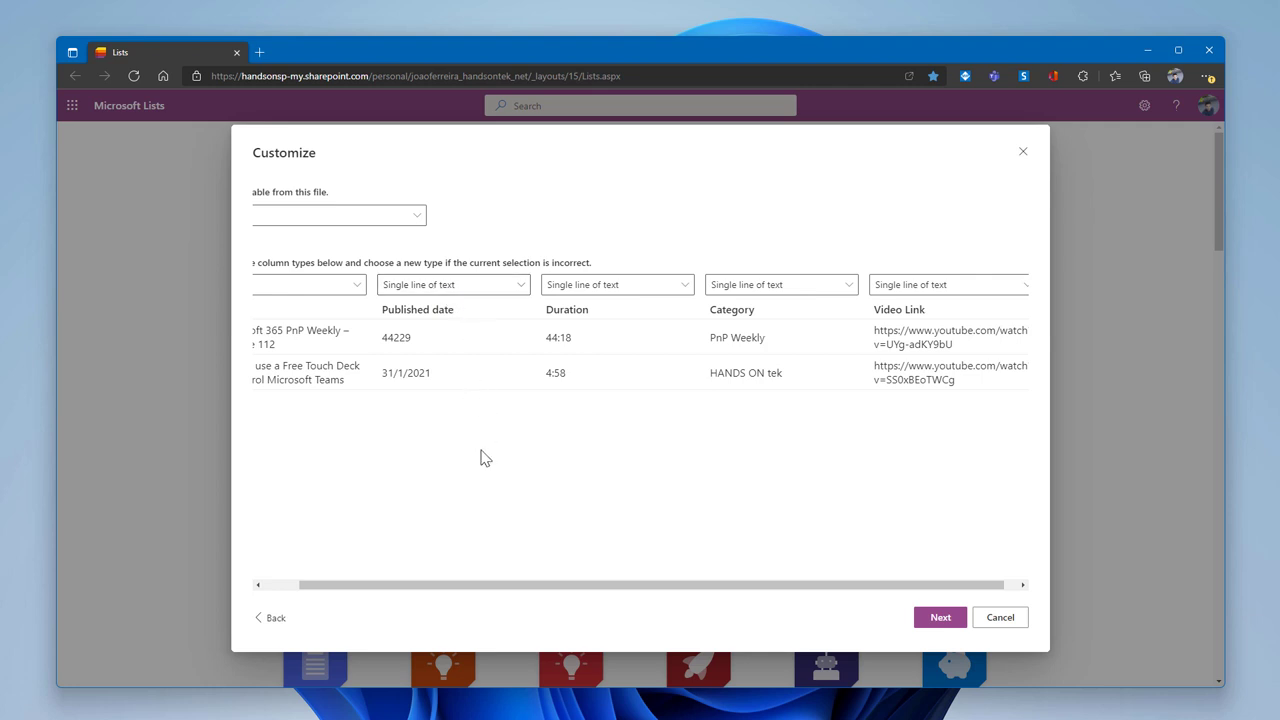
{"action": "left_click_drag", "start_coordinate": [423, 591], "coordinate": [541, 597]}
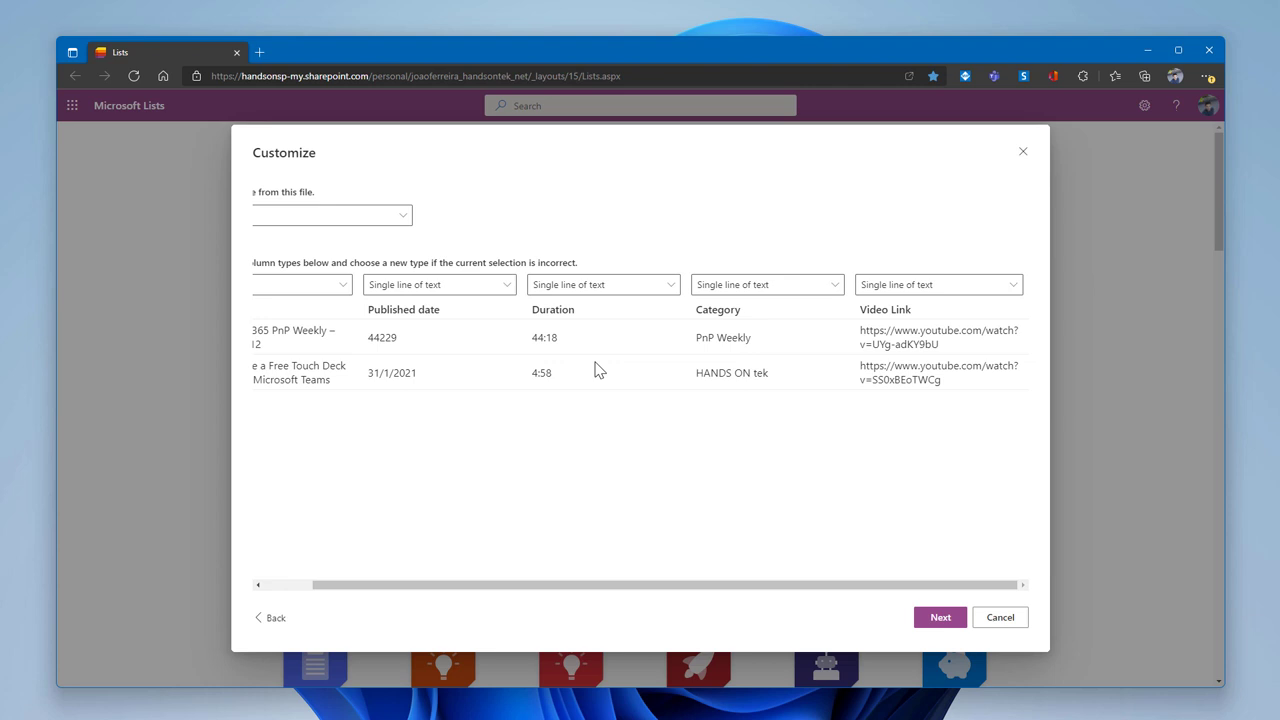
{"action": "left_click", "coordinate": [481, 290]}
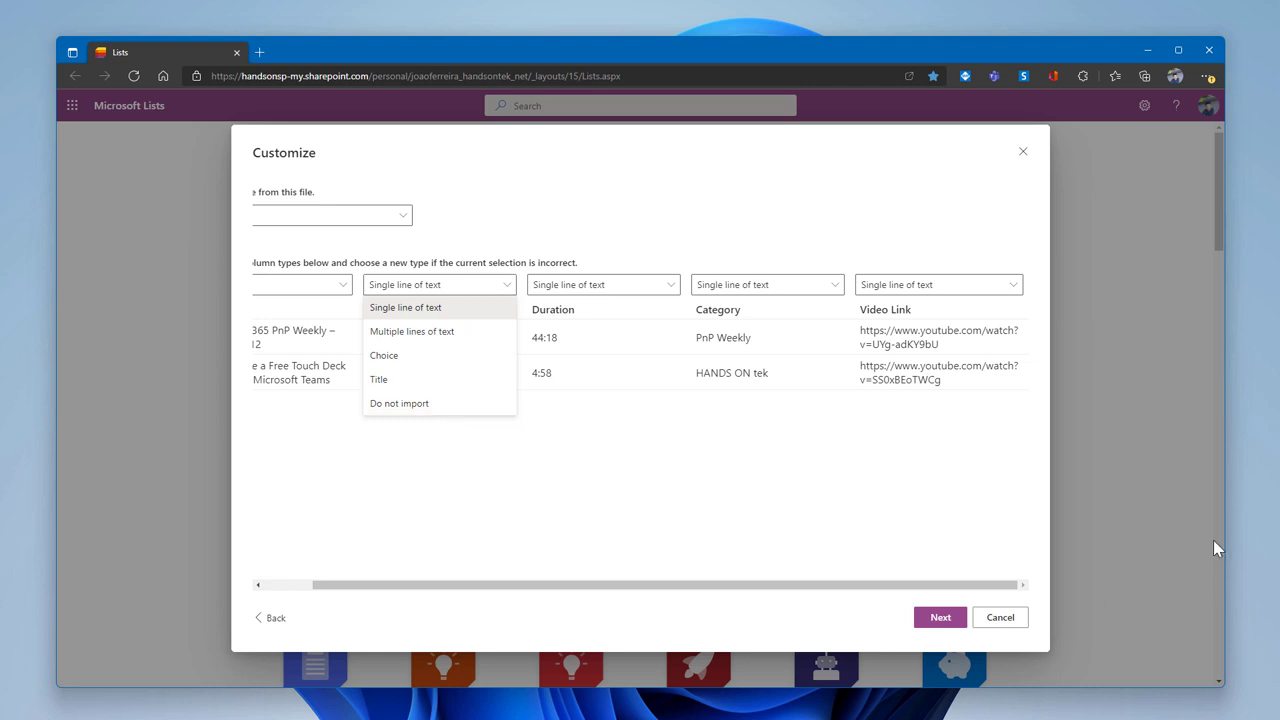
{"action": "left_click", "coordinate": [746, 345]}
{"action": "left_click_drag", "start_coordinate": [738, 582], "coordinate": [624, 594]}
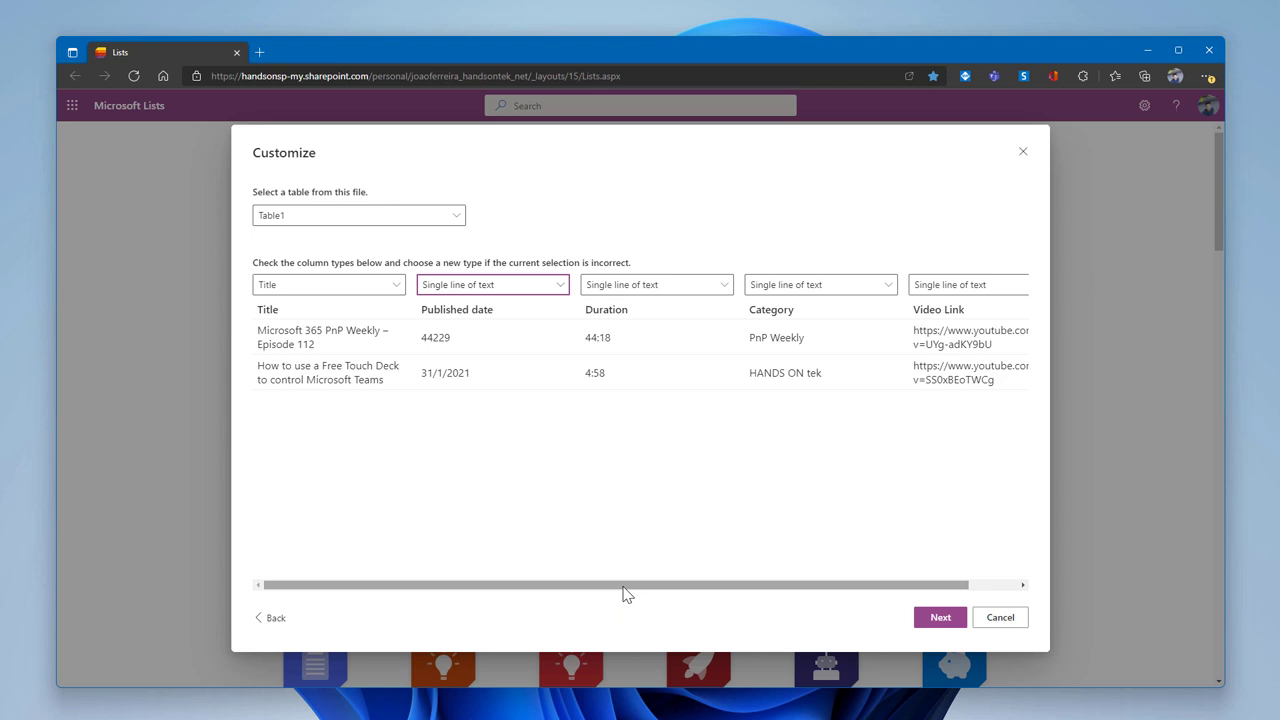
{"action": "left_click", "coordinate": [1003, 622]}
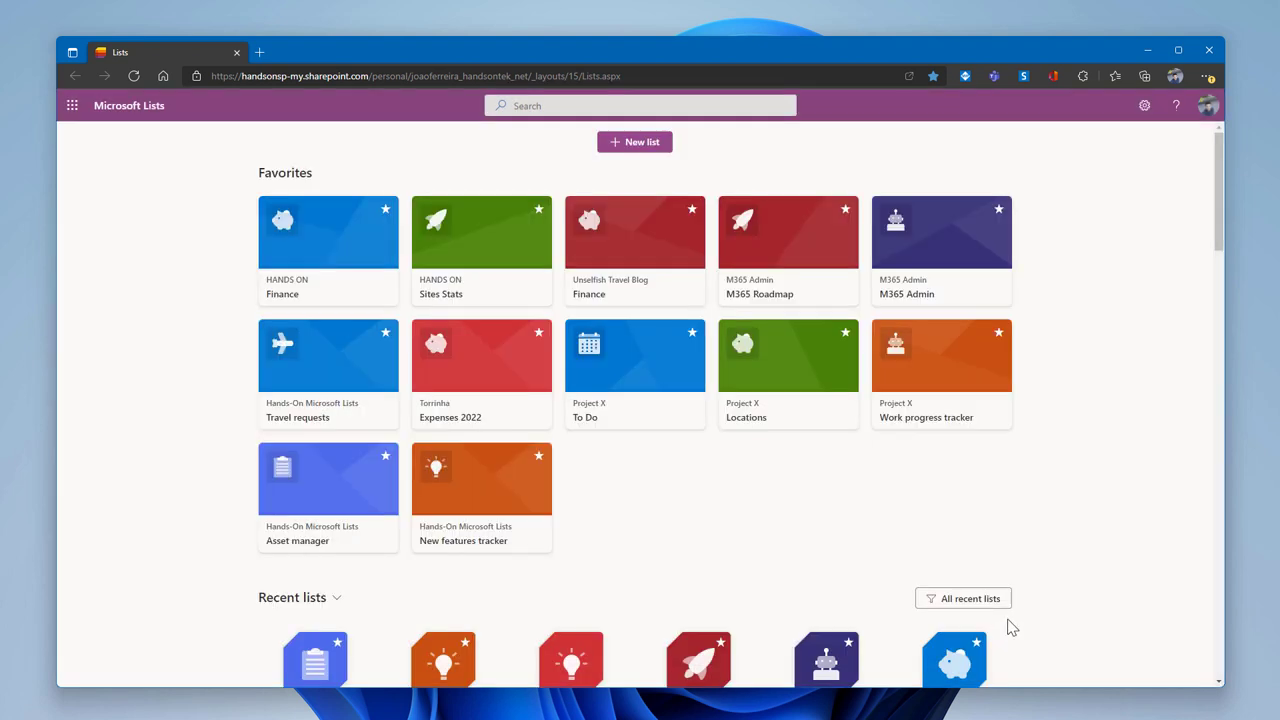
Step: Start a new list and view the option for creating it from an existing list
{"action": "left_click", "coordinate": [652, 145]}
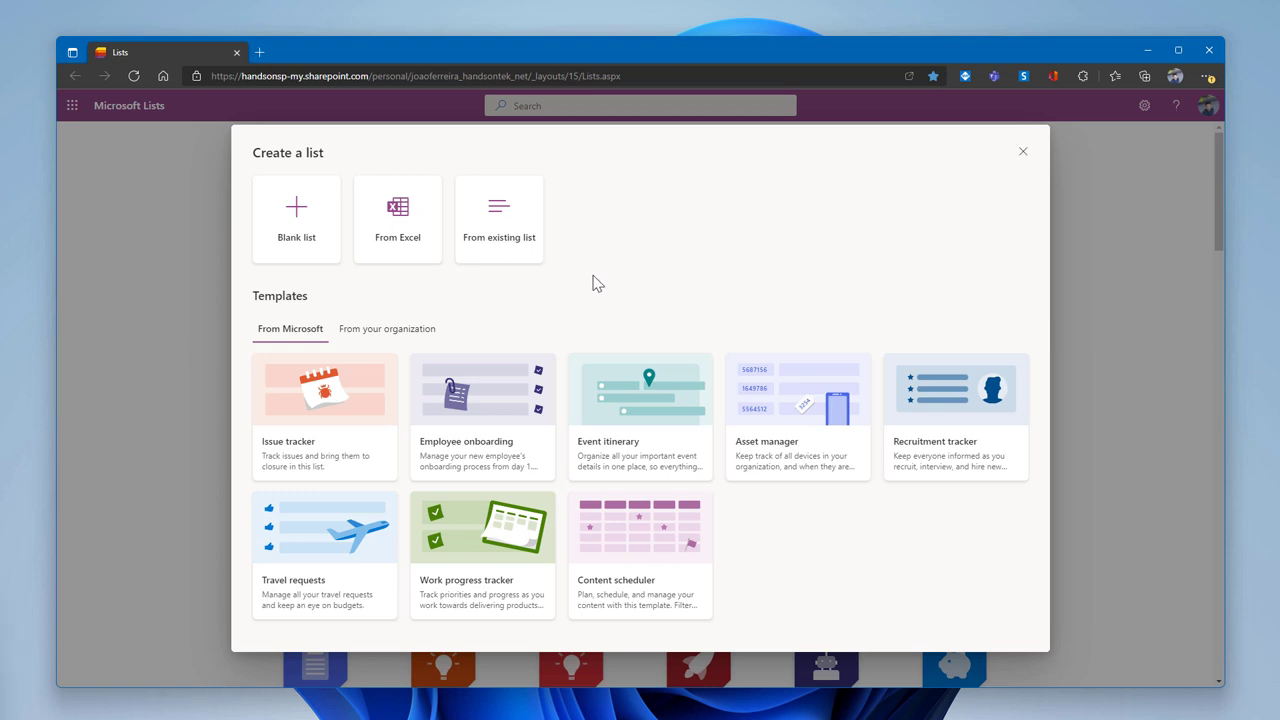
{"action": "left_click", "coordinate": [535, 263]}
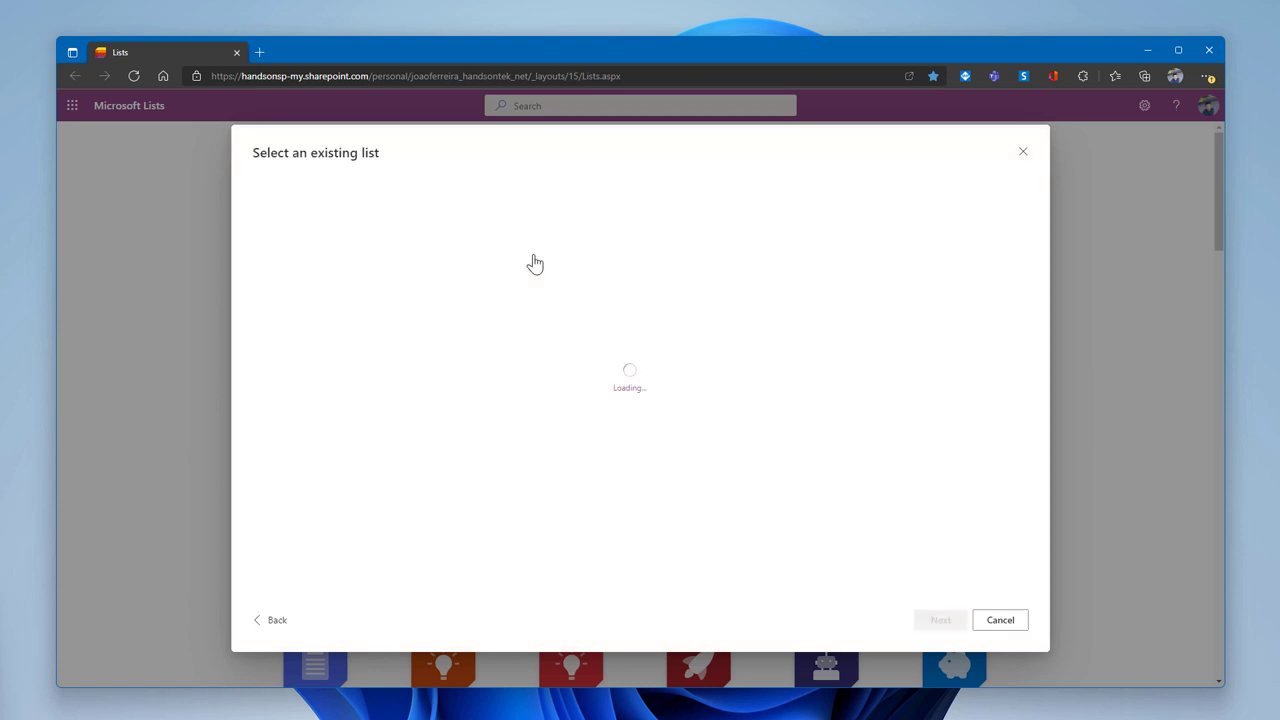
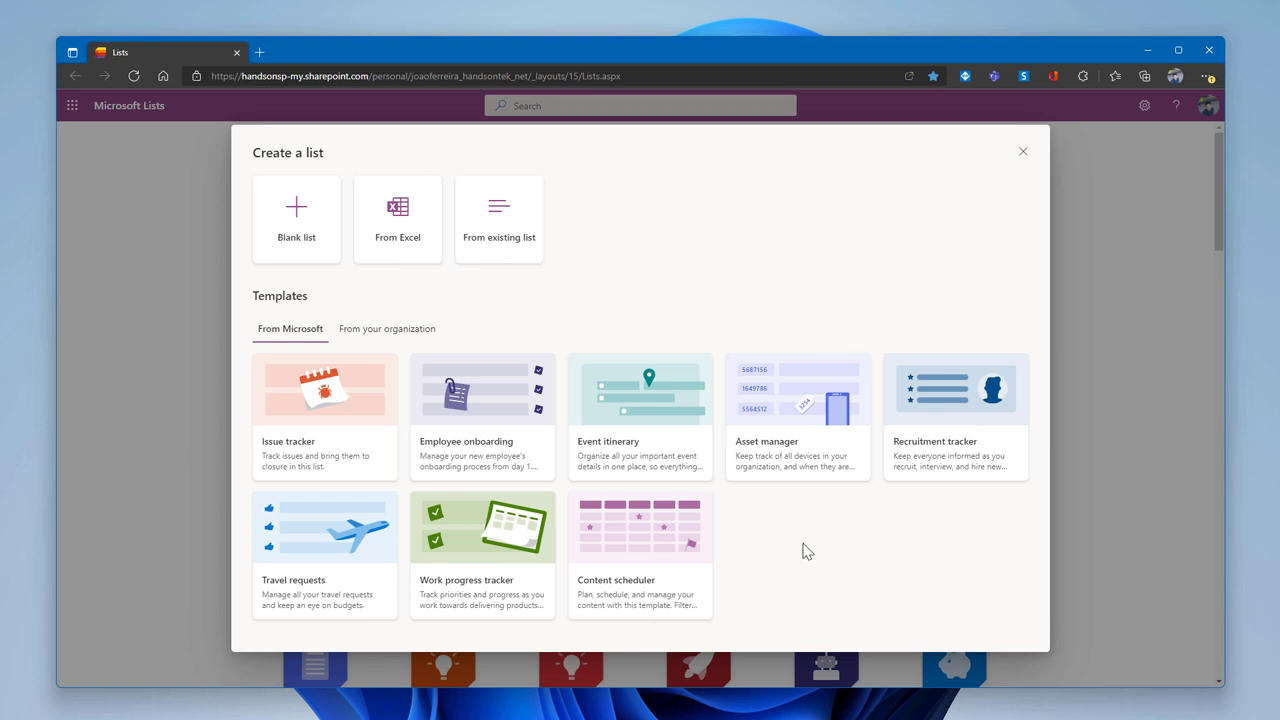
Step: Preview the Content scheduler template across all its columns and cancel the list creation
{"action": "left_click", "coordinate": [646, 548]}
{"action": "left_click", "coordinate": [676, 535]}
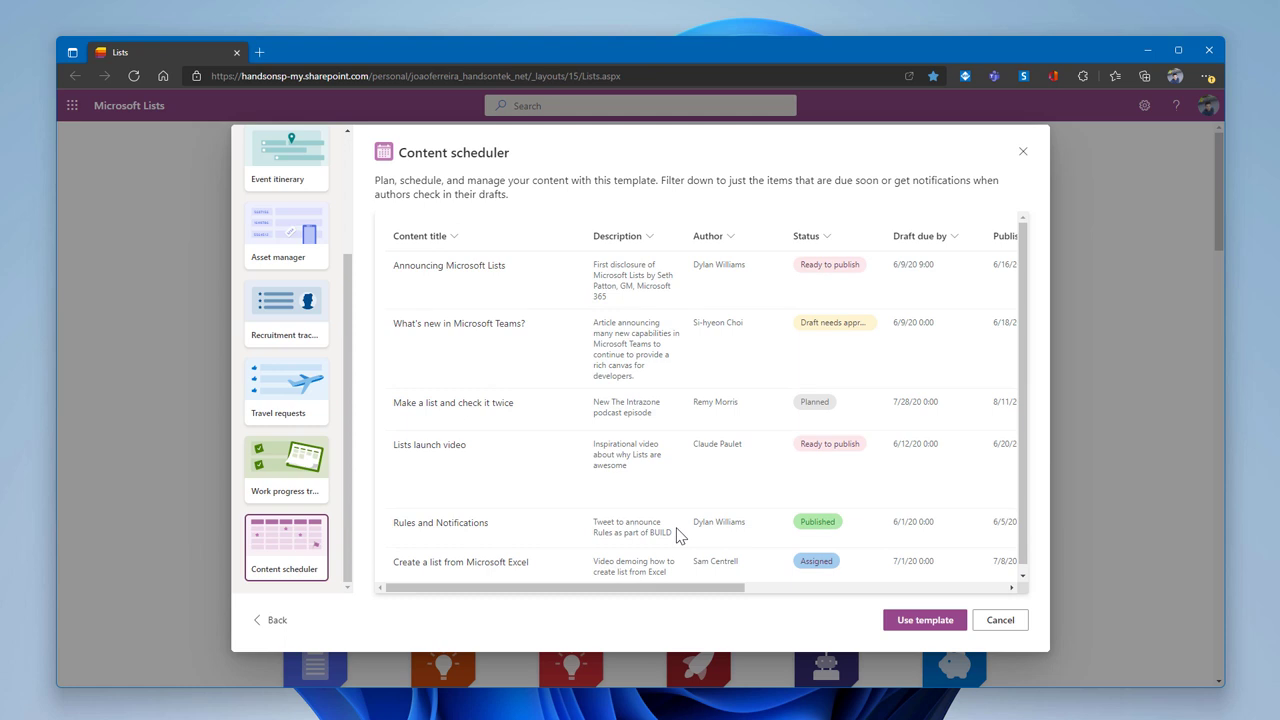
{"action": "left_click_drag", "start_coordinate": [531, 588], "coordinate": [630, 594]}
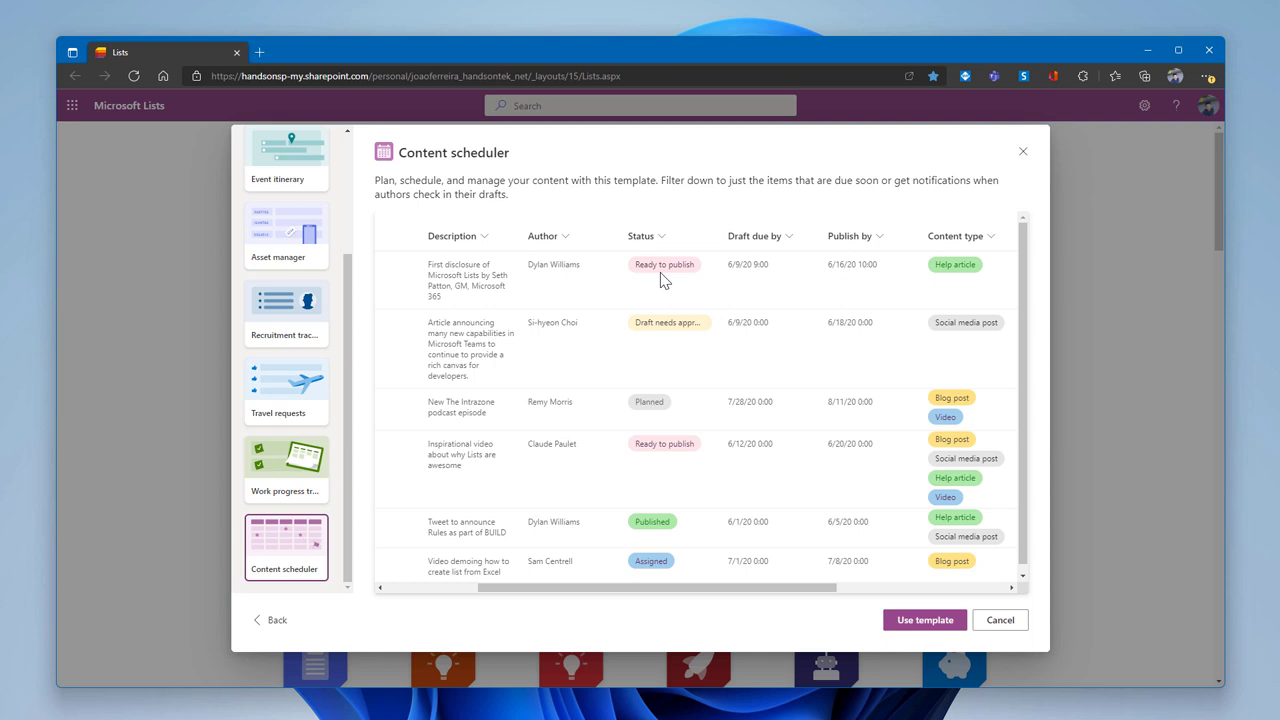
{"action": "left_click_drag", "start_coordinate": [746, 589], "coordinate": [915, 596]}
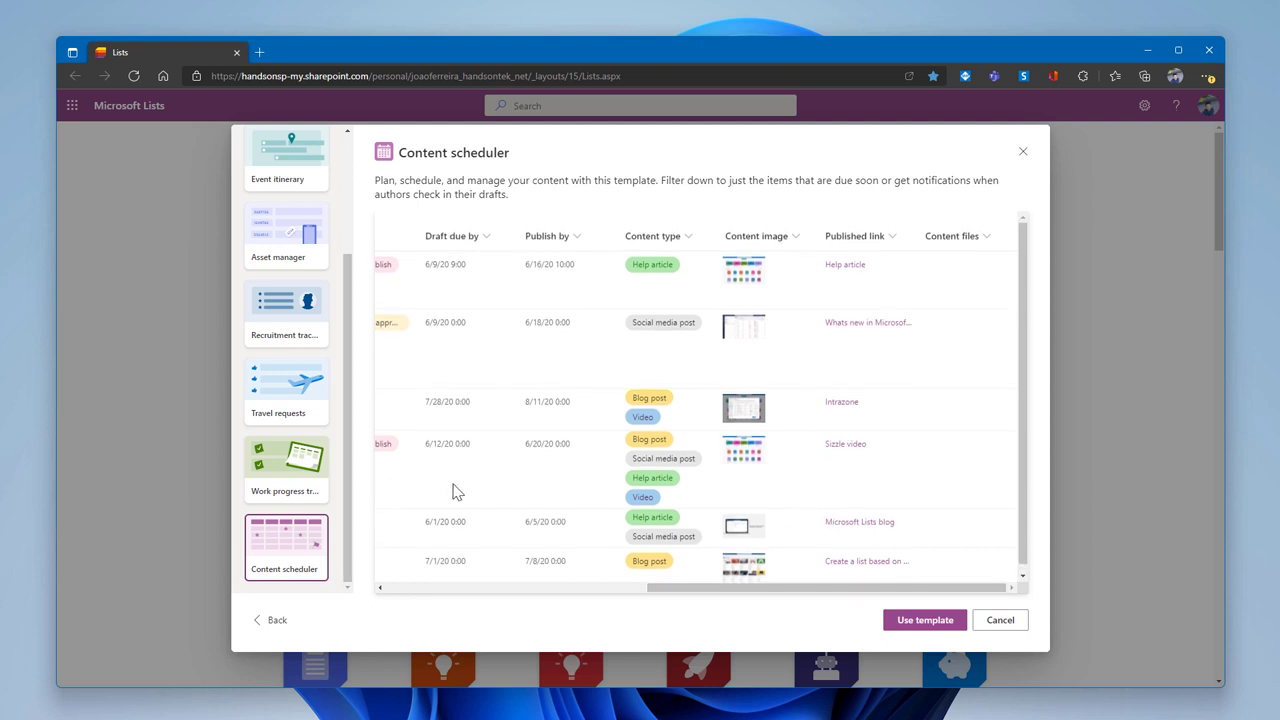
{"action": "left_click_drag", "start_coordinate": [711, 594], "coordinate": [445, 592]}
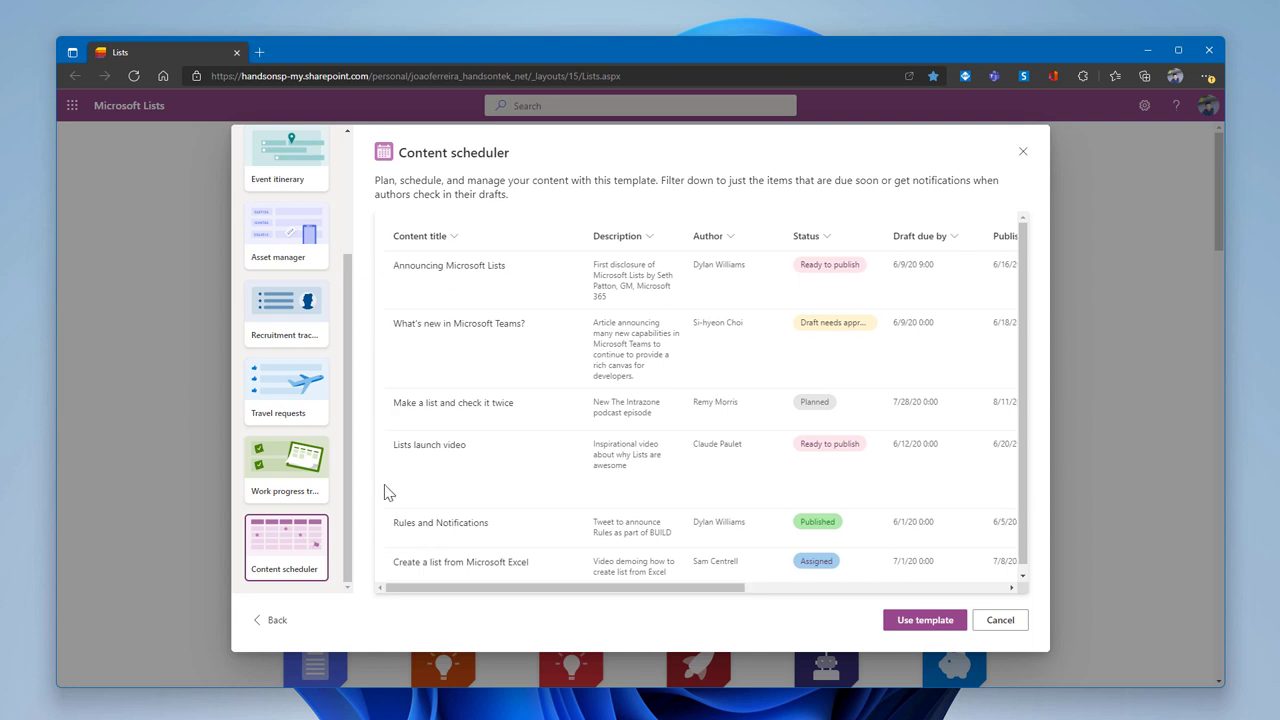
{"action": "scroll", "coordinate": [320, 450], "scroll_direction": "up", "scroll_amount": 2}
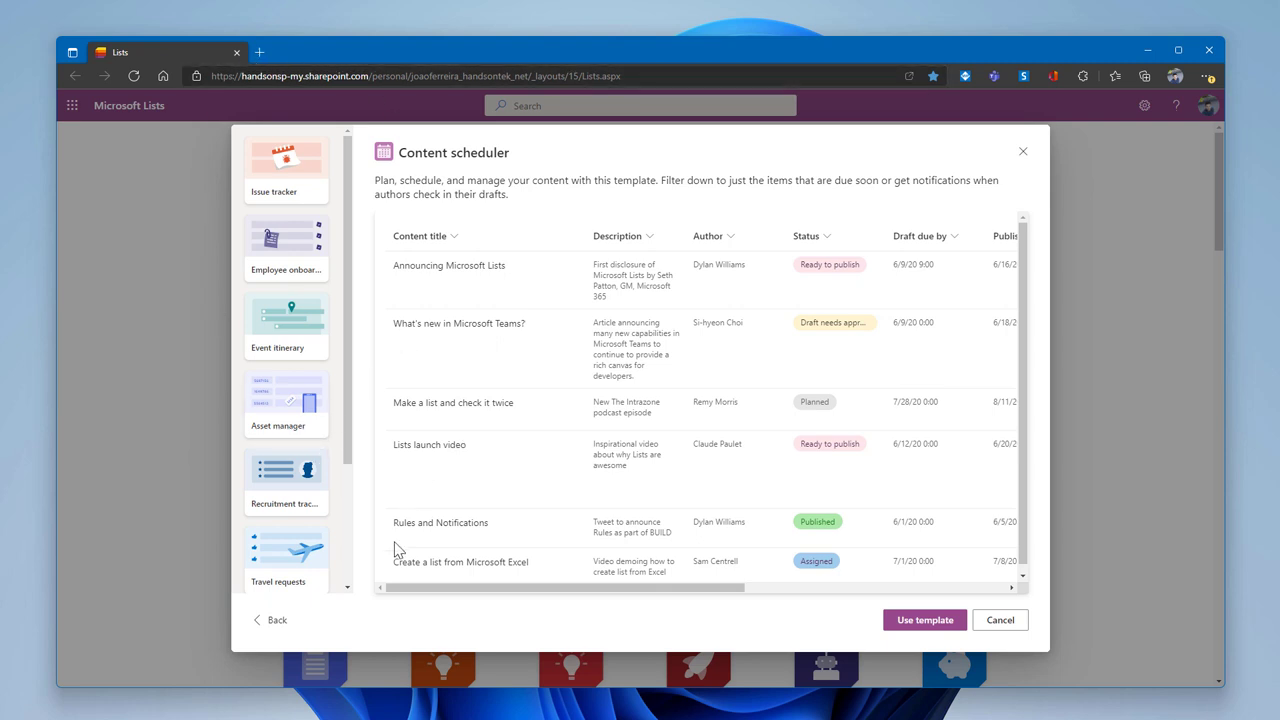
{"action": "left_click", "coordinate": [1000, 627]}
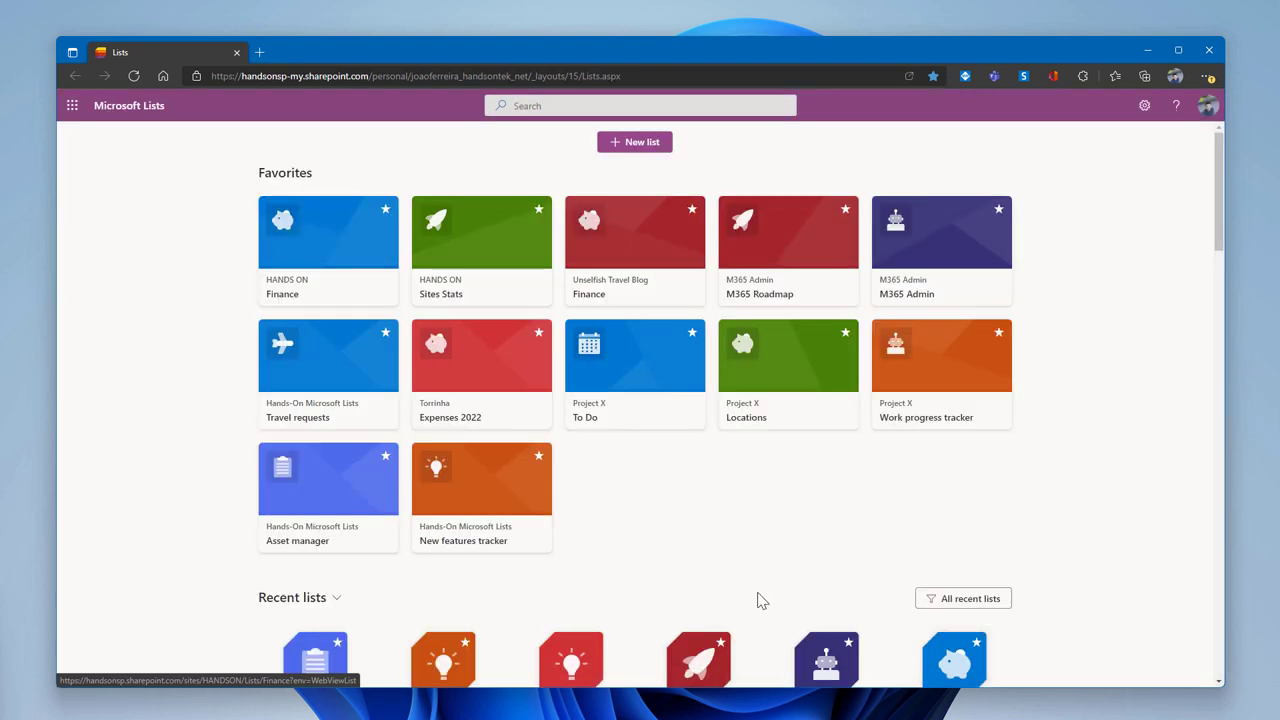
Step: Start a new list and display the templates provided by the organization
{"action": "left_click", "coordinate": [629, 149]}
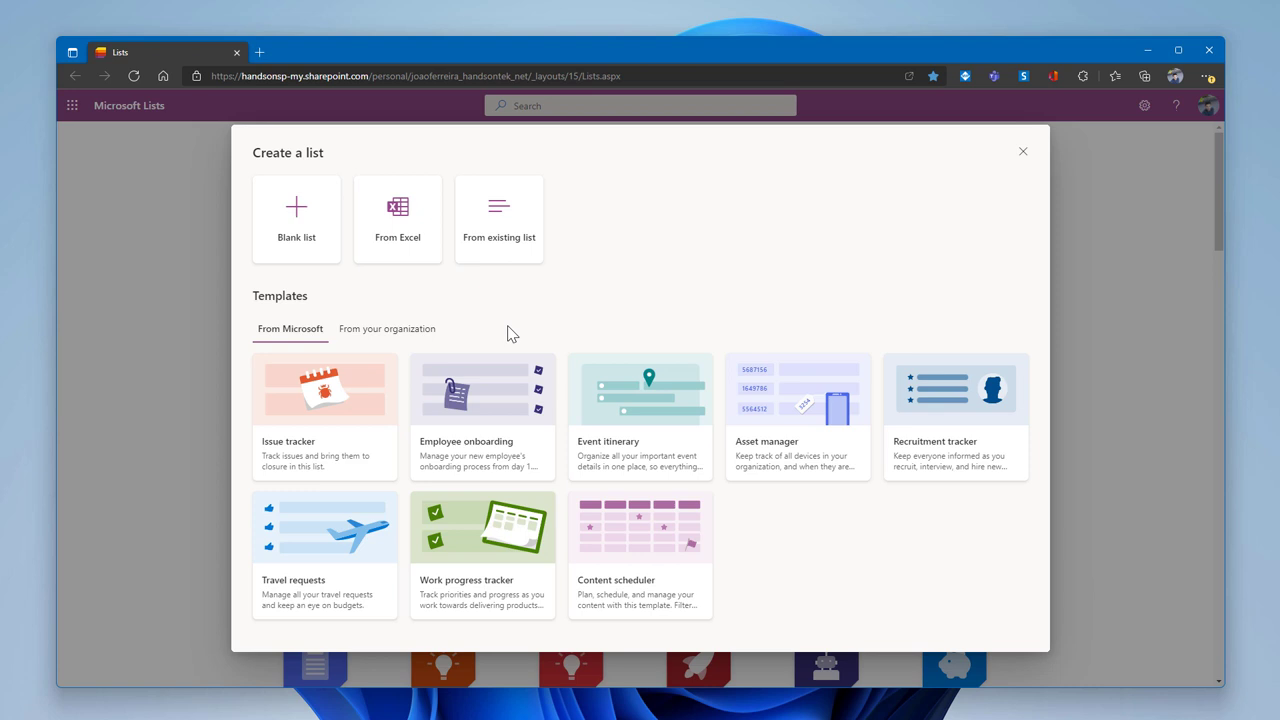
{"action": "left_click", "coordinate": [432, 334]}
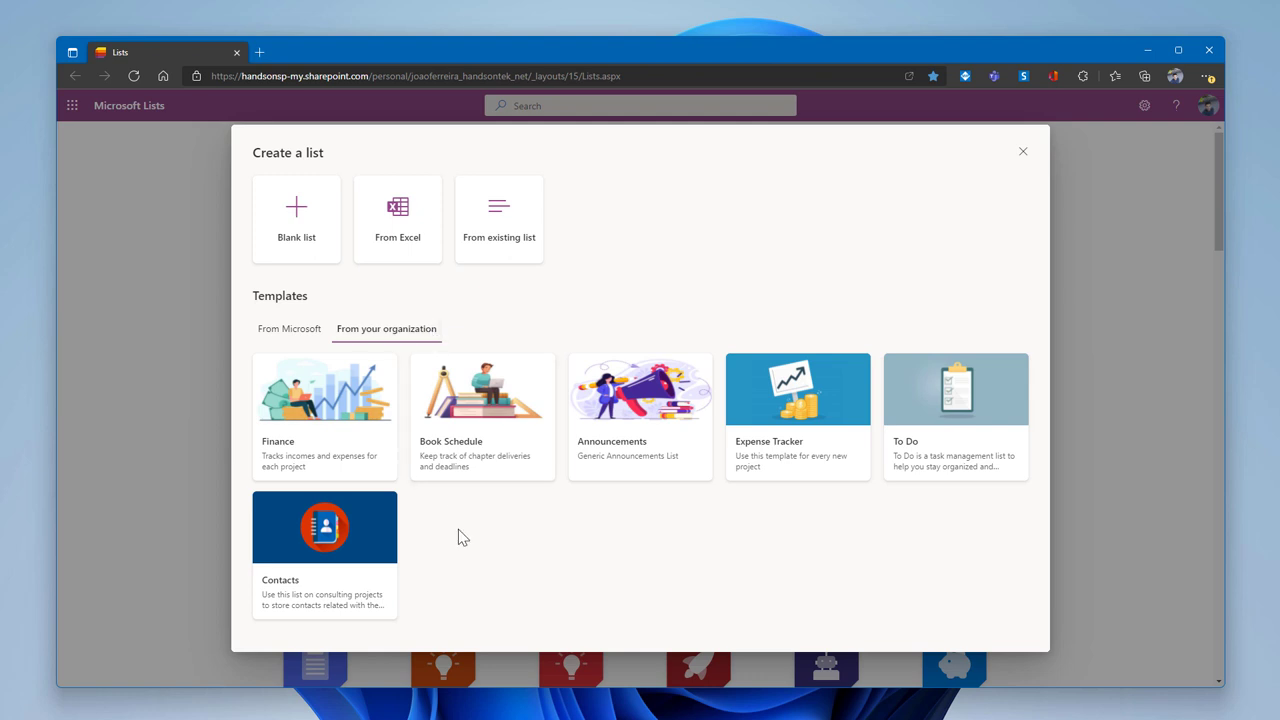
Step: Preview the organization's Contacts template and cancel the list creation
{"action": "left_click", "coordinate": [349, 538]}
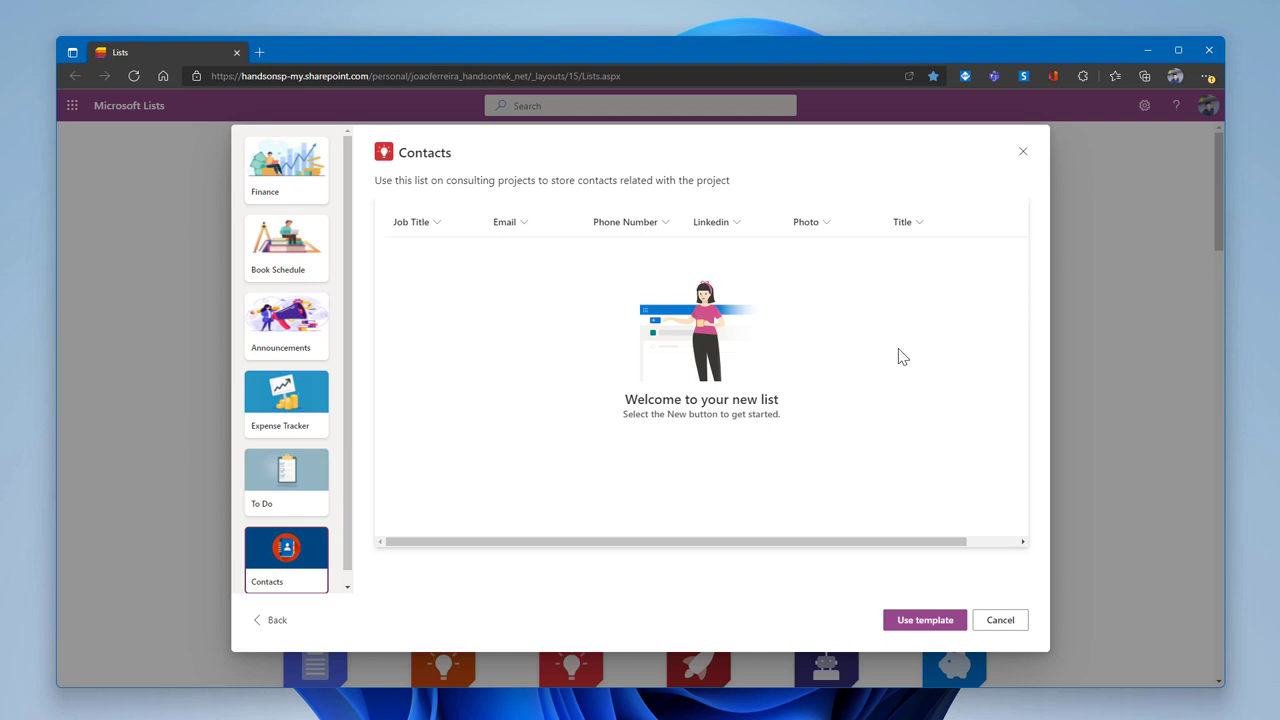
{"action": "left_click", "coordinate": [1000, 620]}
Step: Start a new blank list and choose the Project X site as its save location
{"action": "left_click", "coordinate": [645, 146]}
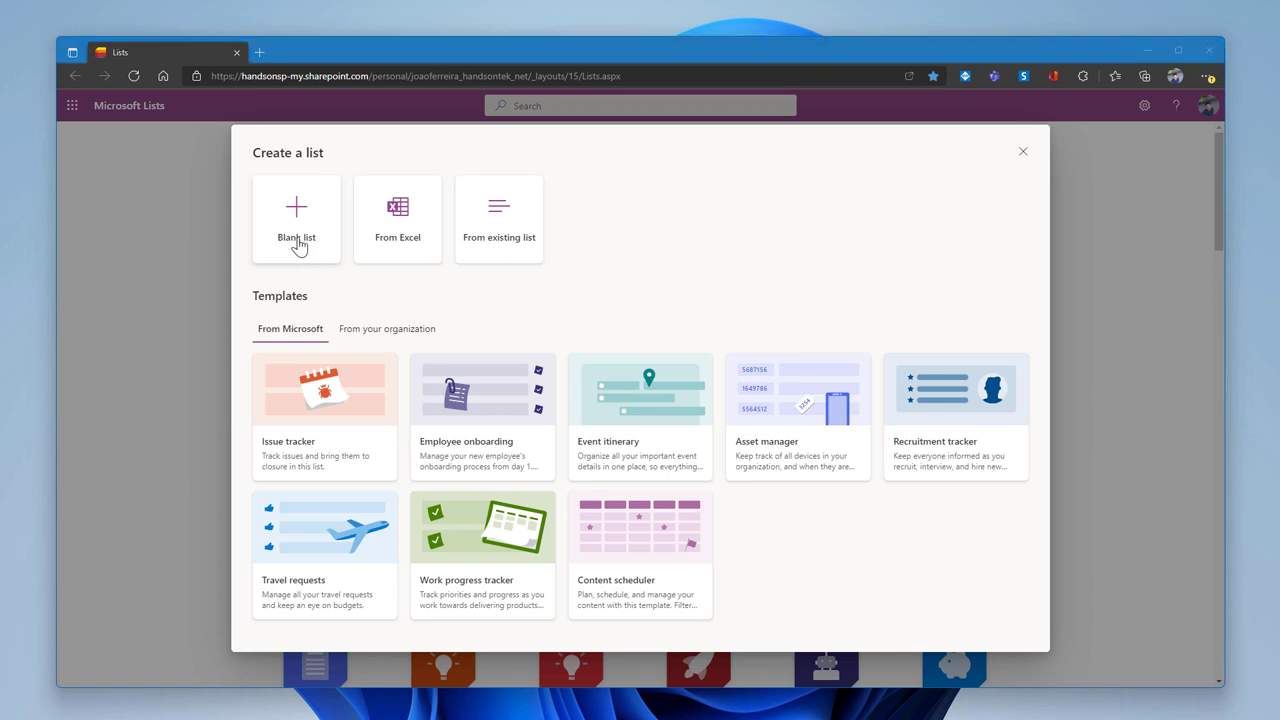
{"action": "left_click", "coordinate": [300, 243]}
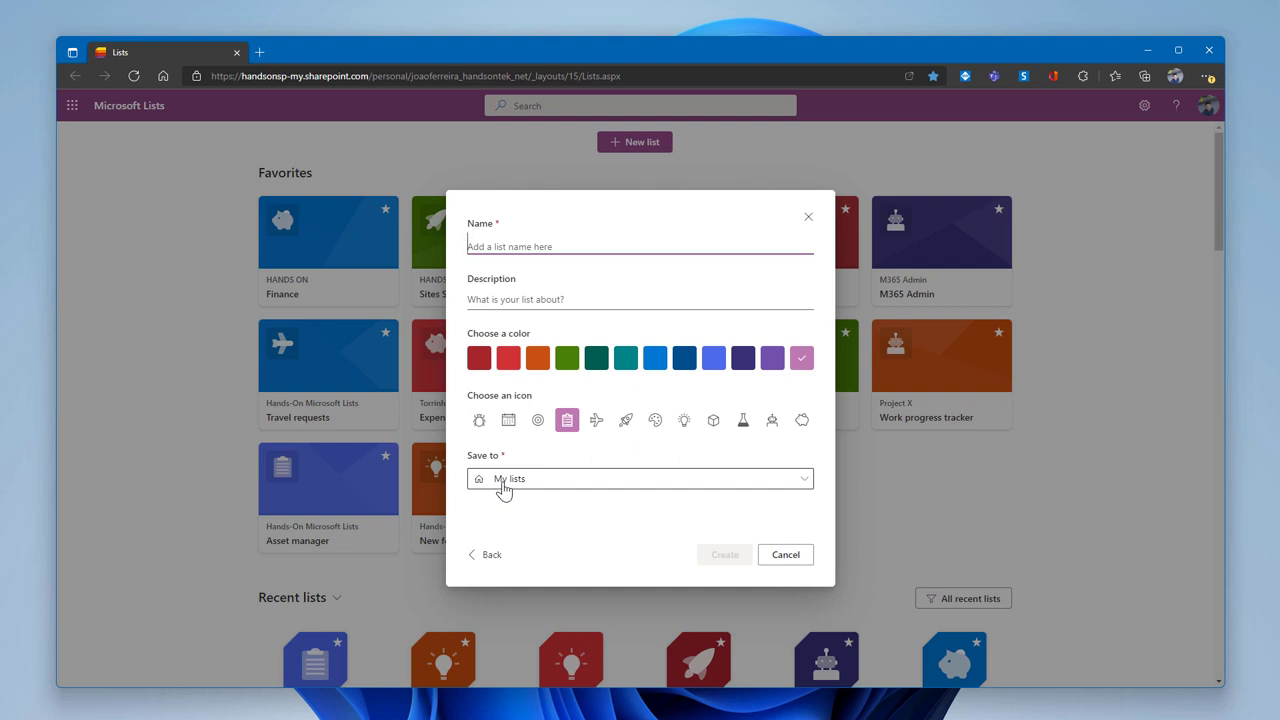
{"action": "left_click", "coordinate": [503, 489]}
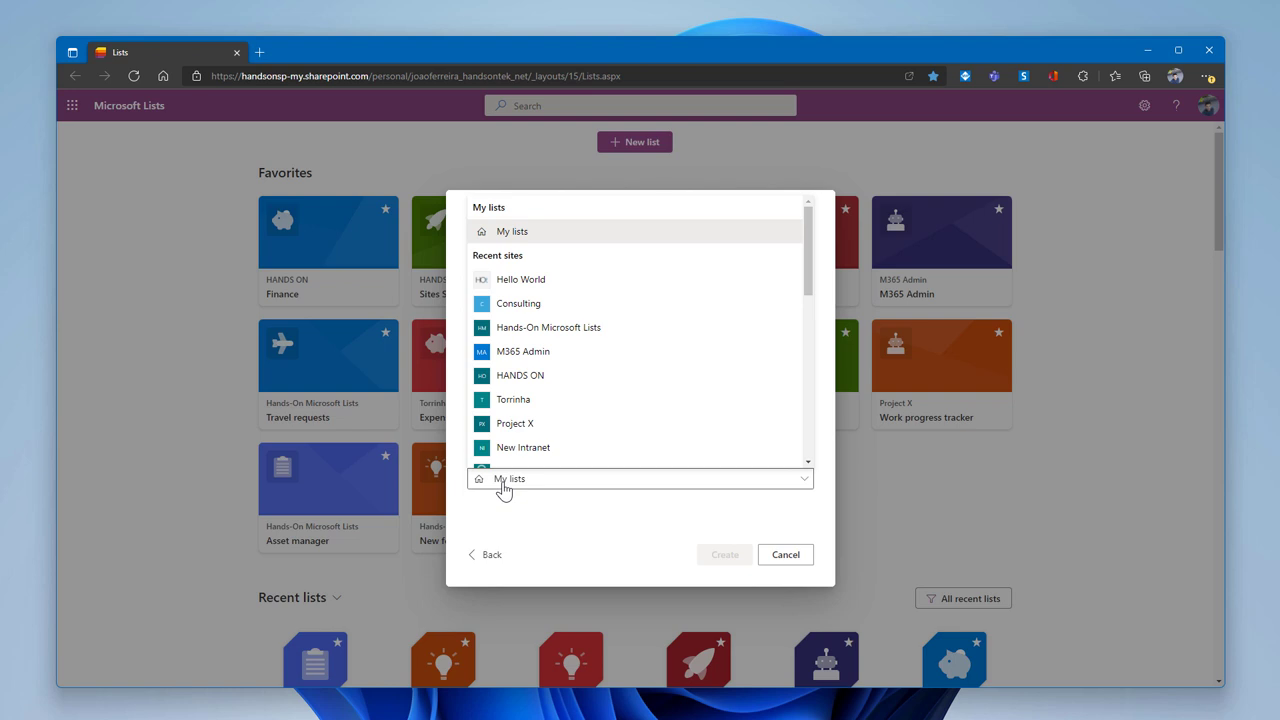
{"action": "scroll", "coordinate": [617, 371], "scroll_direction": "down", "scroll_amount": 5}
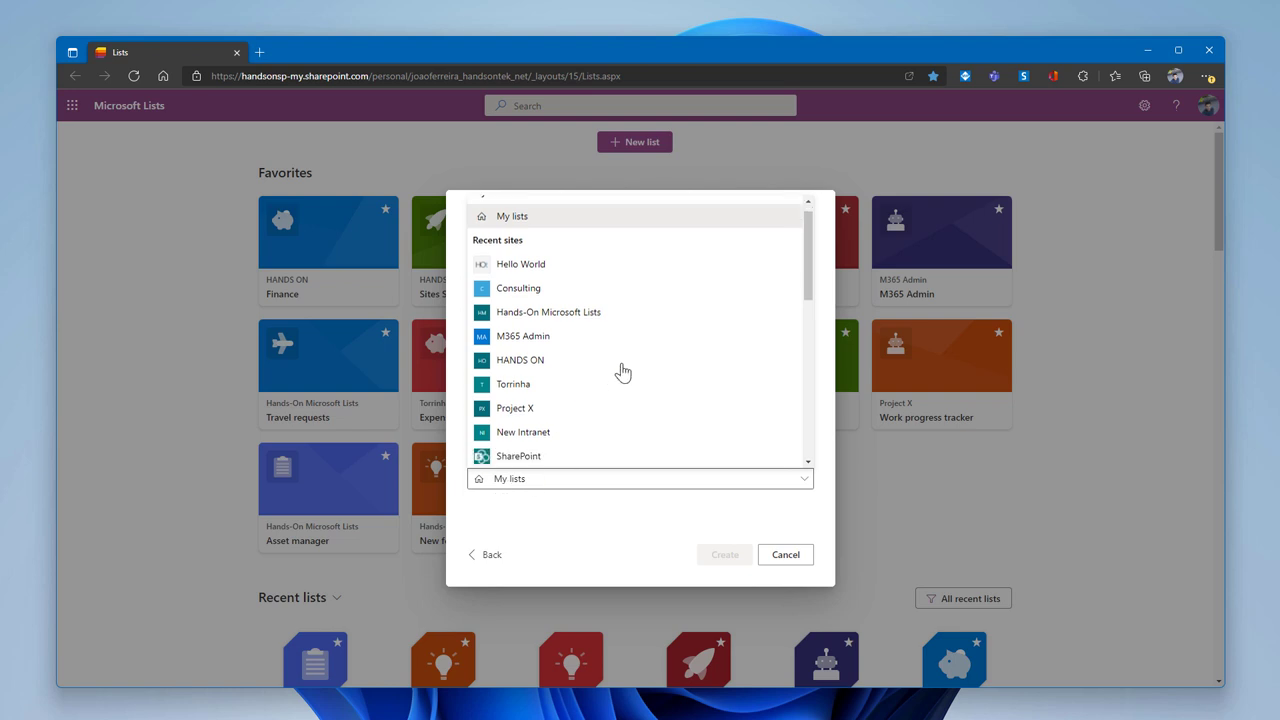
{"action": "scroll", "coordinate": [620, 372], "scroll_direction": "down", "scroll_amount": 2}
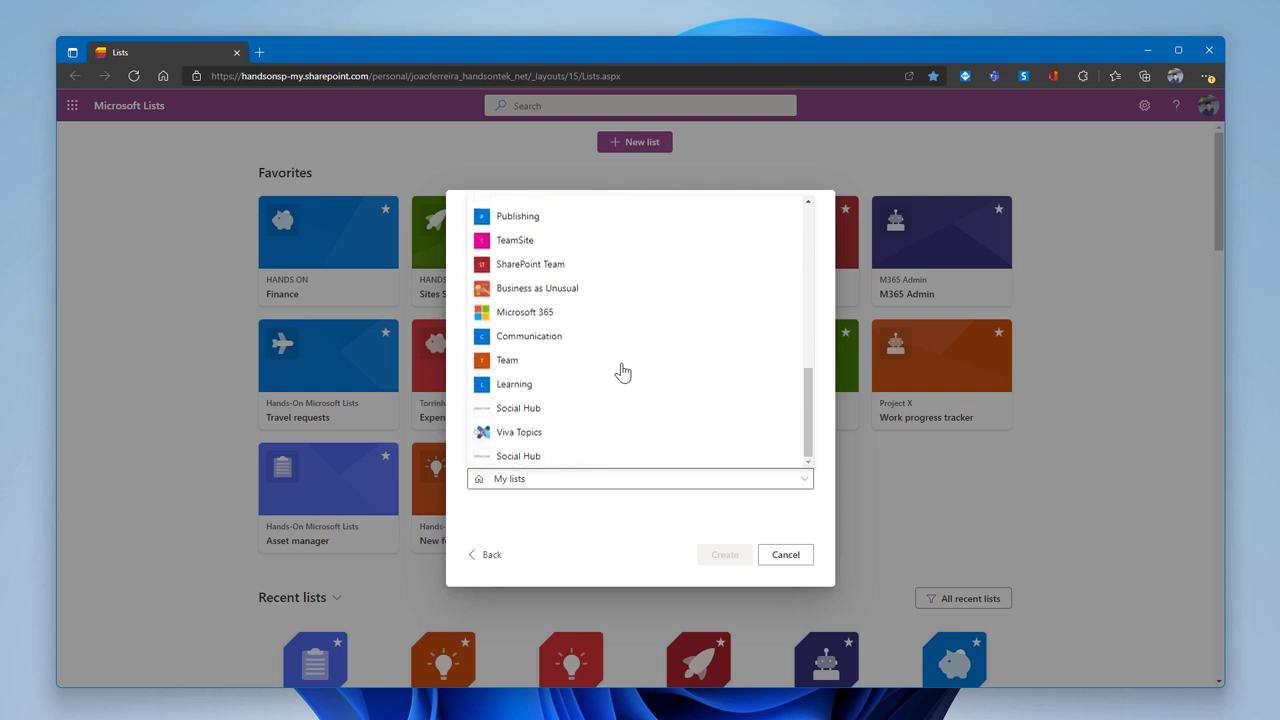
{"action": "scroll", "coordinate": [616, 382], "scroll_direction": "up", "scroll_amount": 5}
{"action": "scroll", "coordinate": [615, 383], "scroll_direction": "up", "scroll_amount": 2}
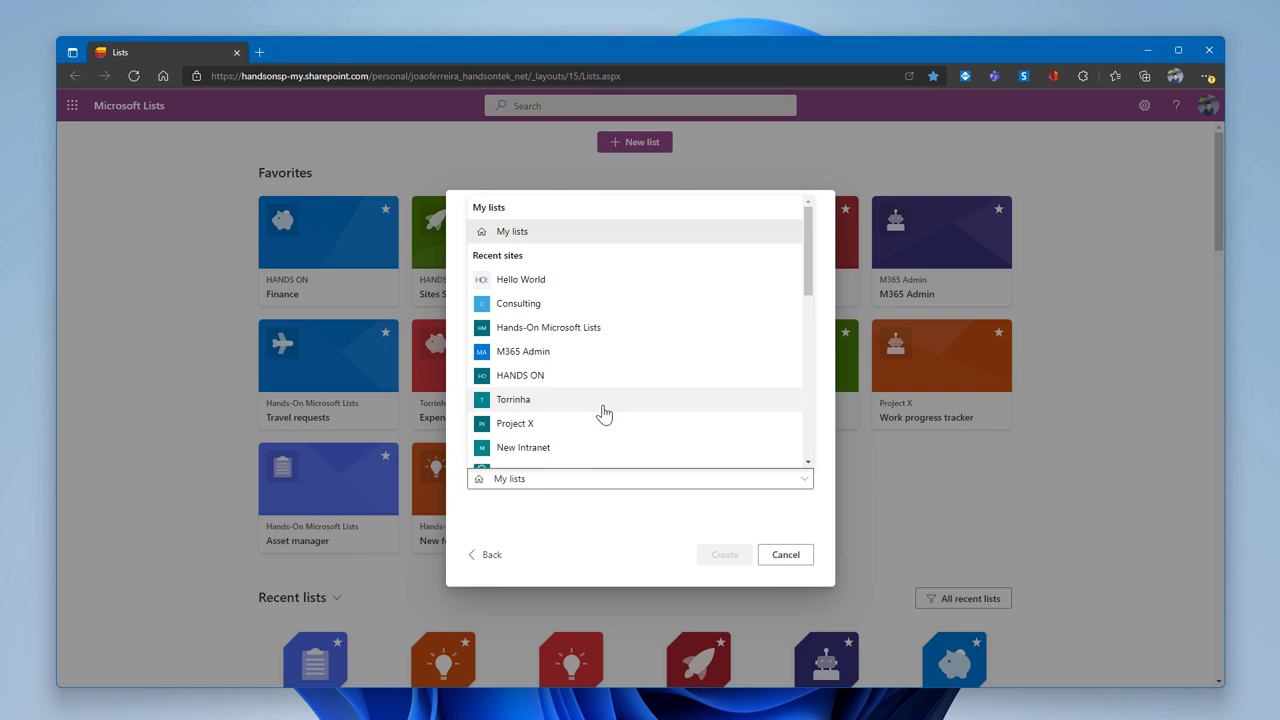
{"action": "left_click", "coordinate": [600, 423]}
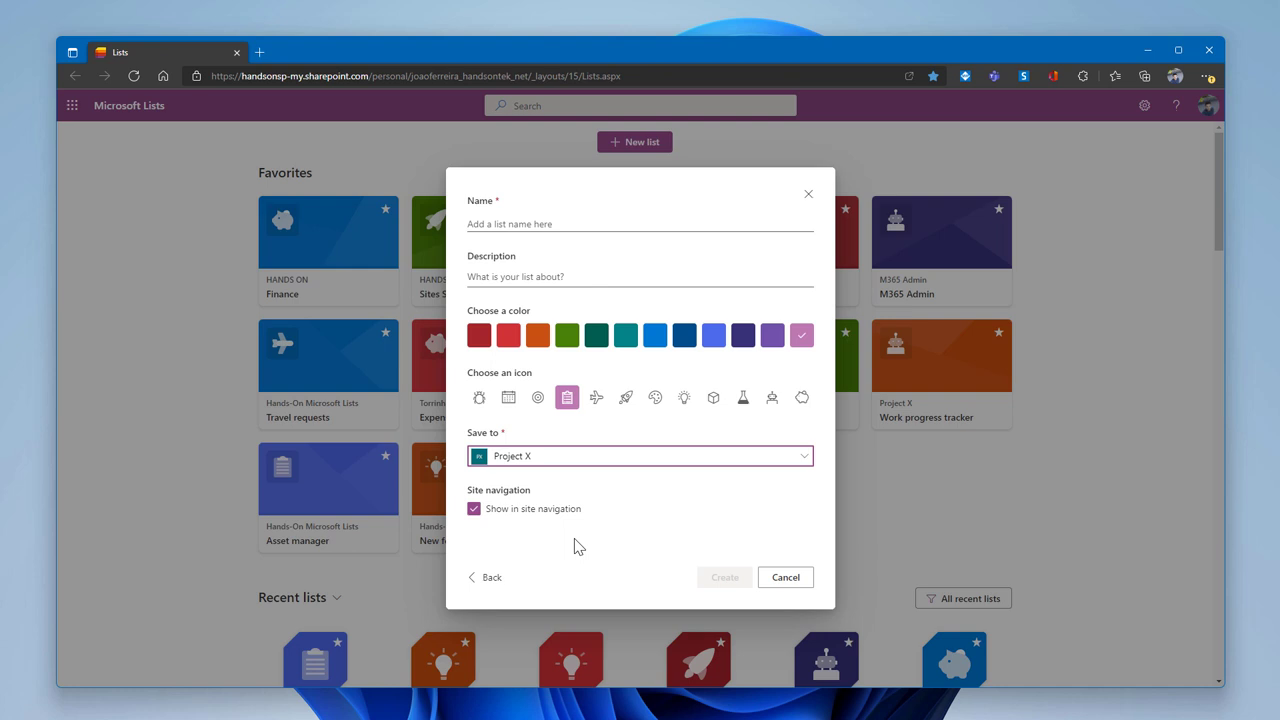
Step: Name the list Demo, keep it shown in the site navigation, and create it
{"action": "left_click", "coordinate": [474, 510]}
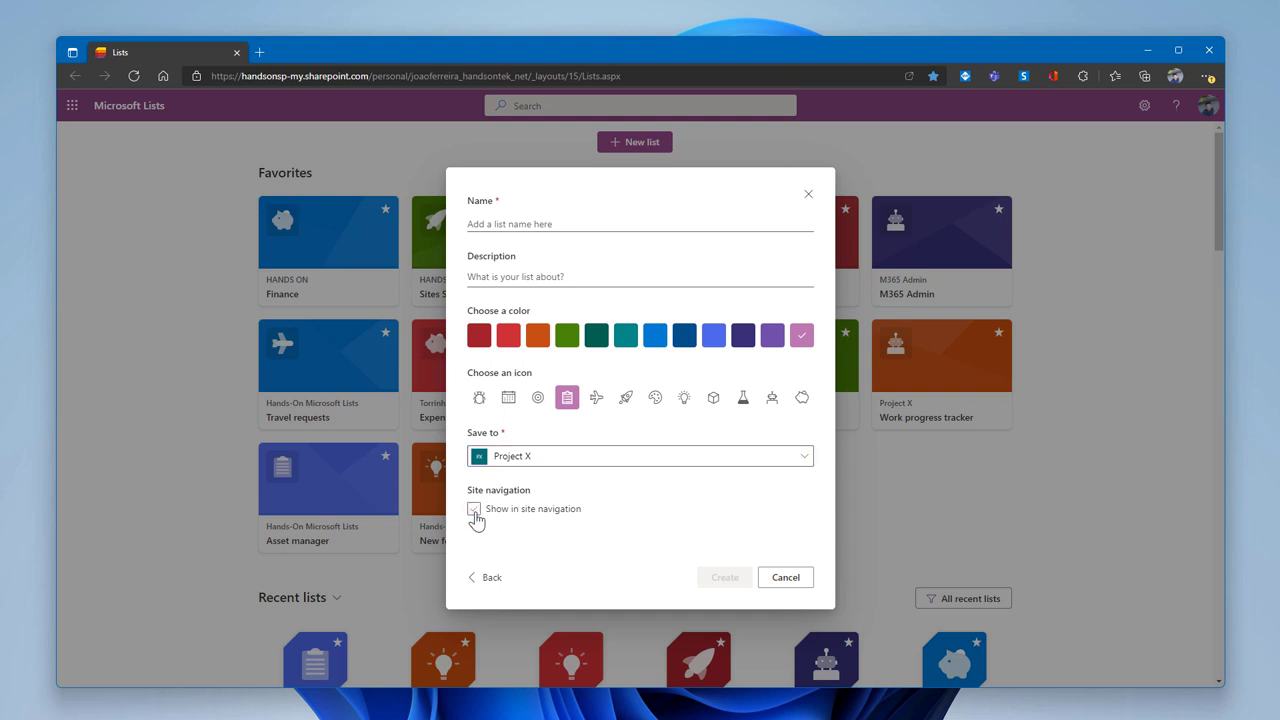
{"action": "left_click", "coordinate": [474, 510]}
{"action": "left_click", "coordinate": [597, 218]}
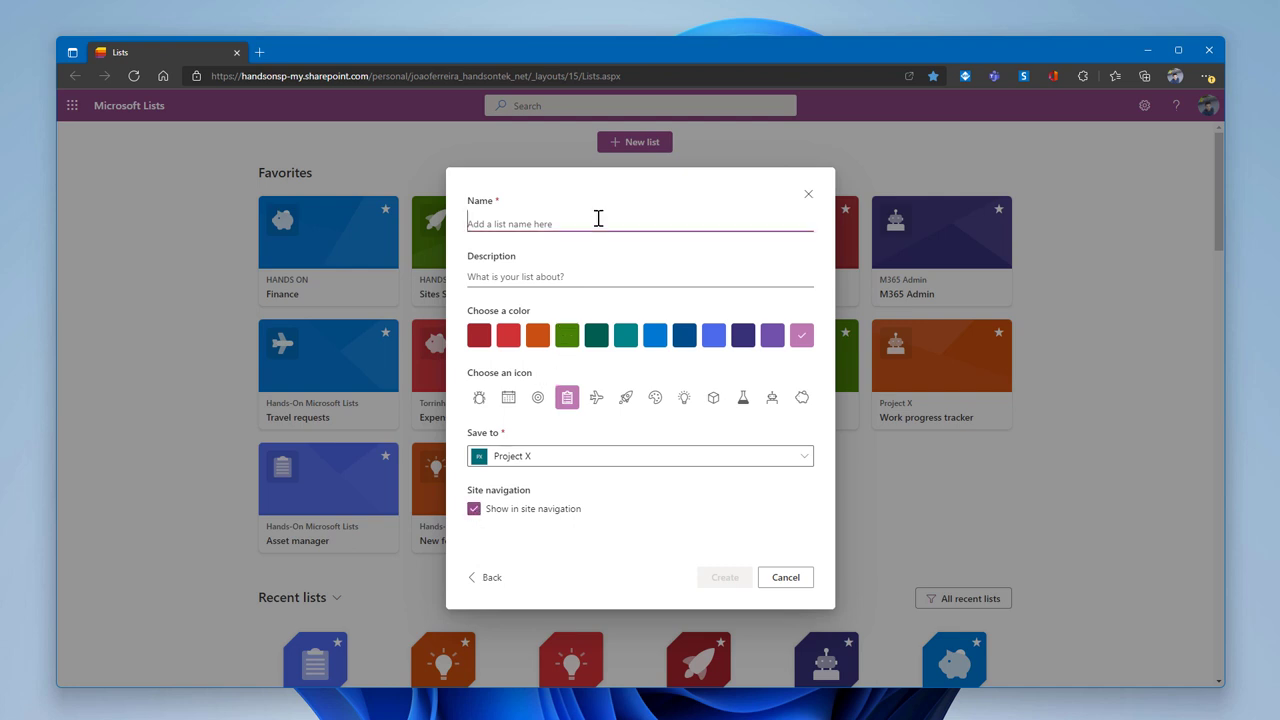
{"action": "type", "text": "Demo"}
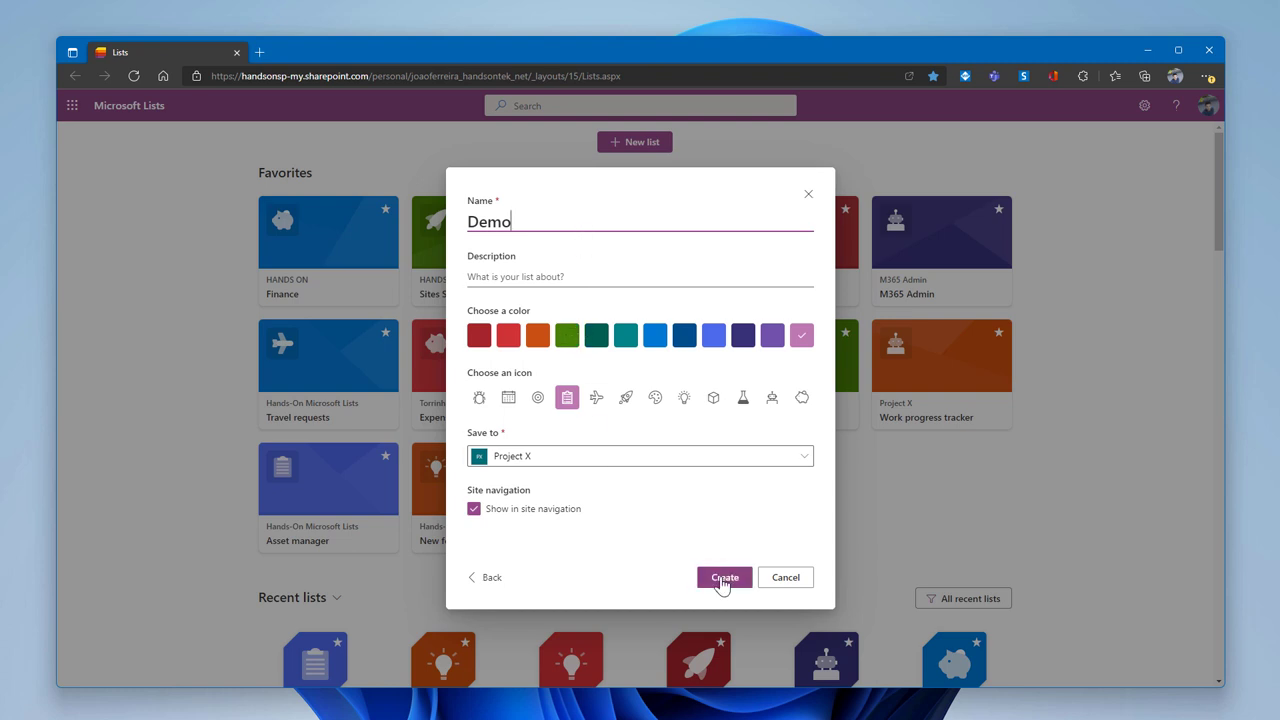
{"action": "left_click", "coordinate": [724, 578]}
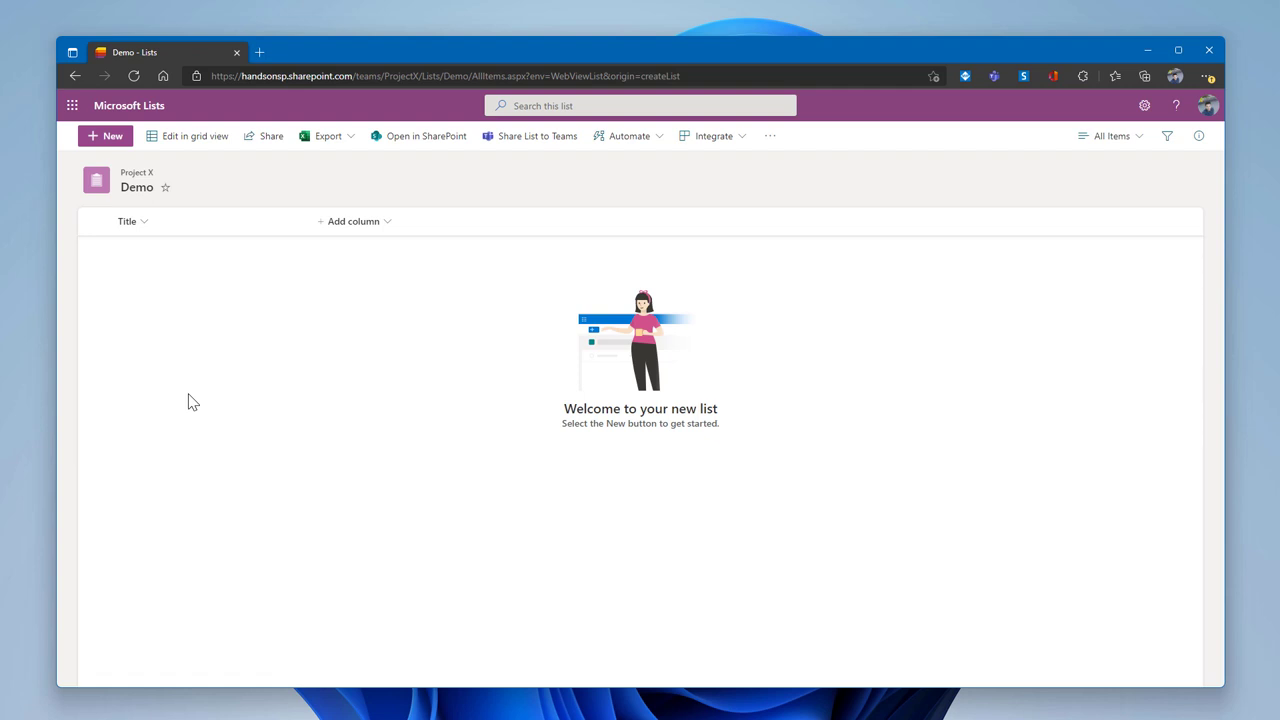
Step: View the Title column's options and the creation settings for a Date and time column and a Choice column, without saving either
{"action": "left_click", "coordinate": [144, 222]}
{"action": "left_click", "coordinate": [385, 306]}
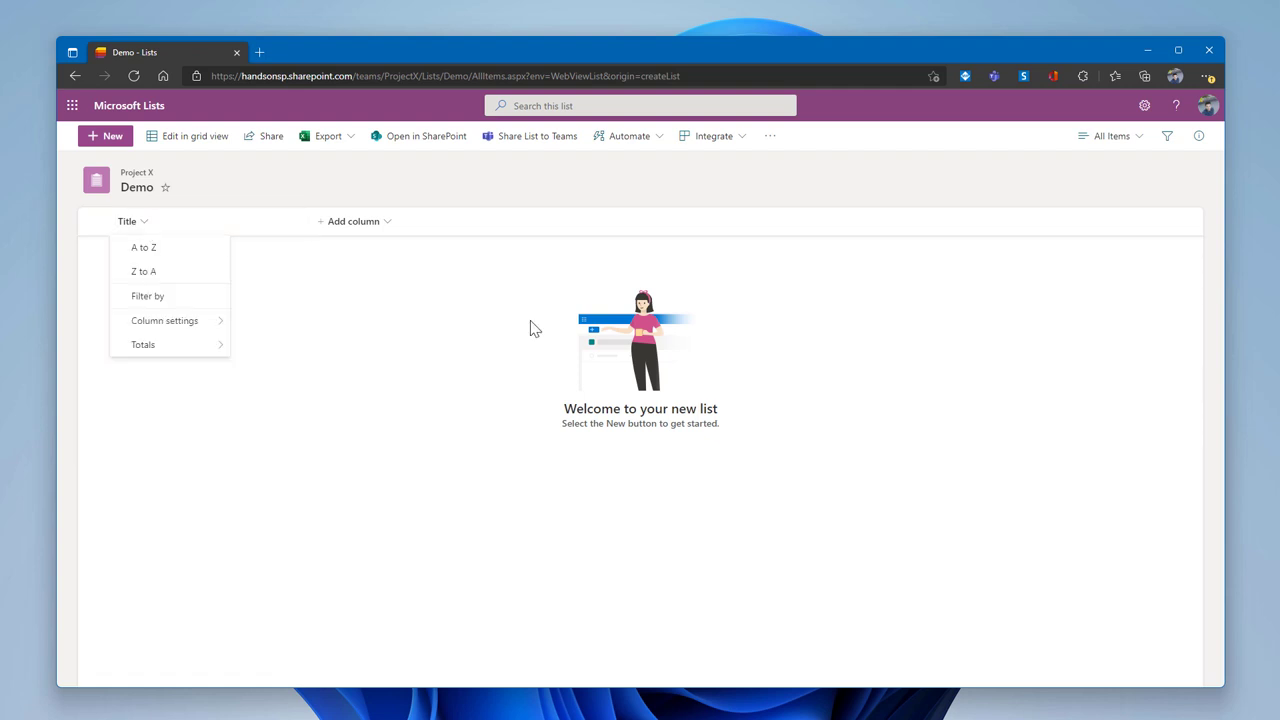
{"action": "left_click", "coordinate": [382, 228]}
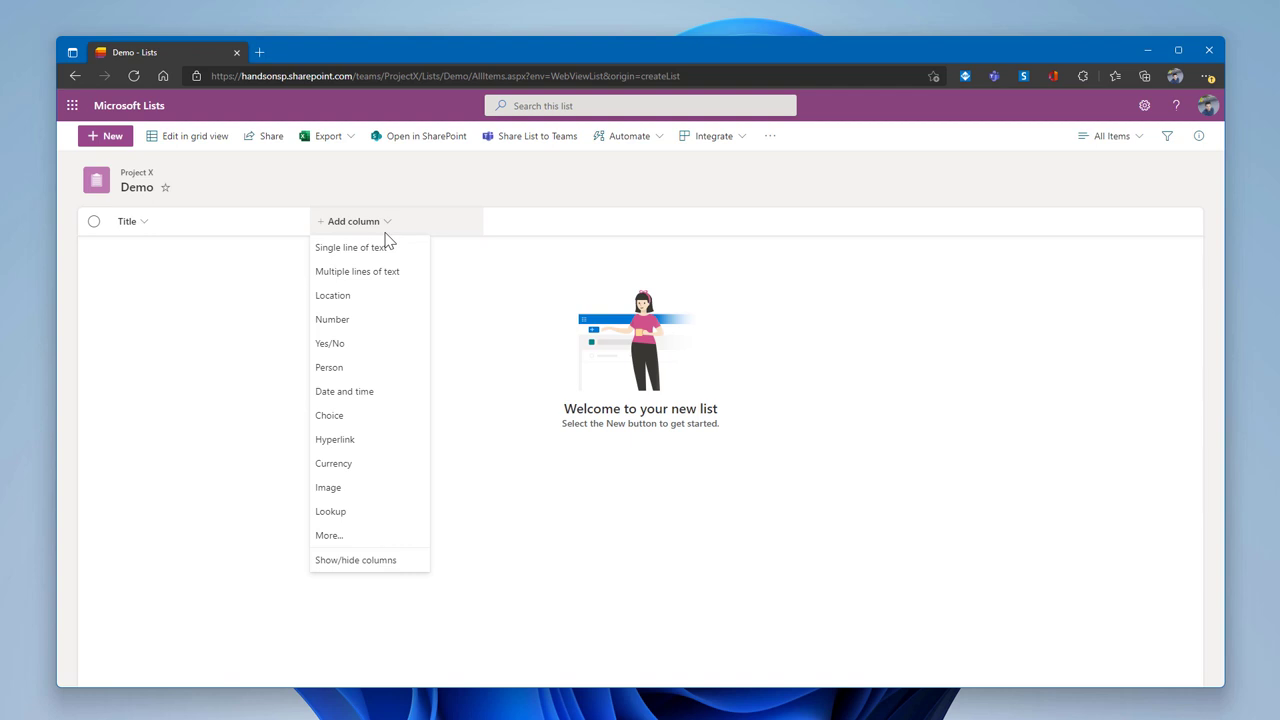
{"action": "left_click", "coordinate": [374, 393]}
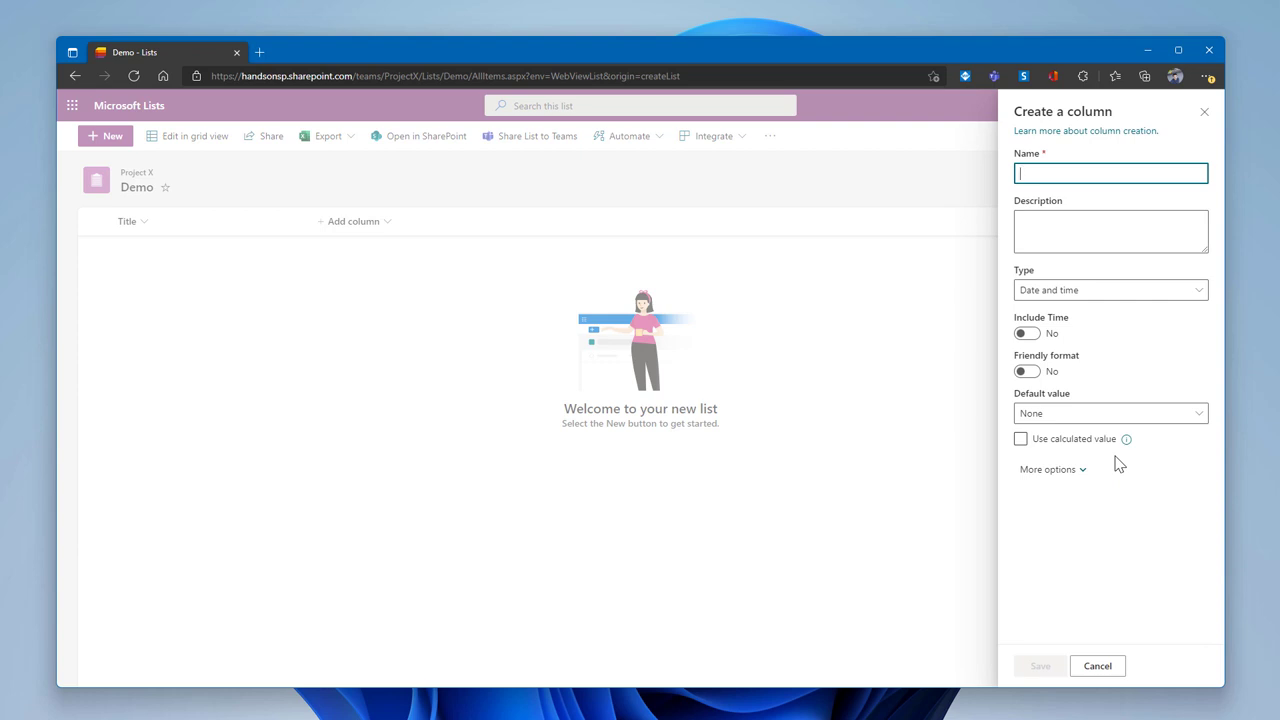
{"action": "left_click", "coordinate": [1097, 665]}
{"action": "left_click", "coordinate": [344, 224]}
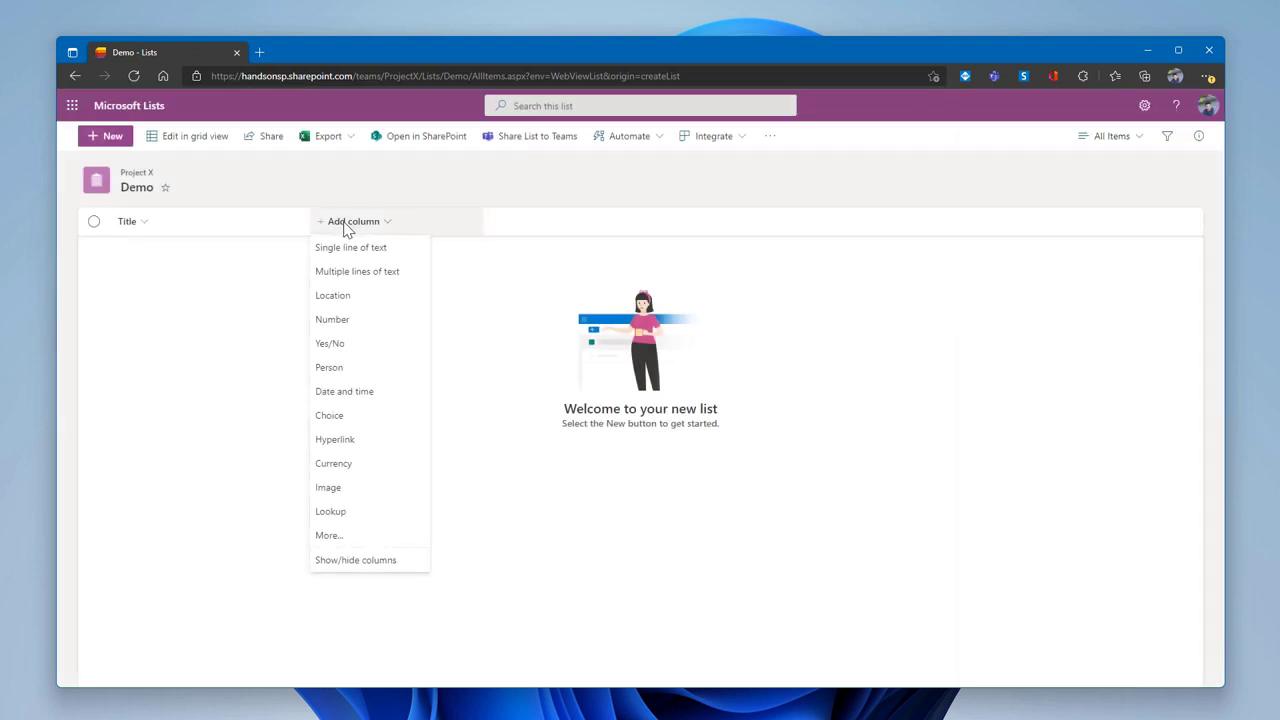
{"action": "left_click", "coordinate": [385, 424]}
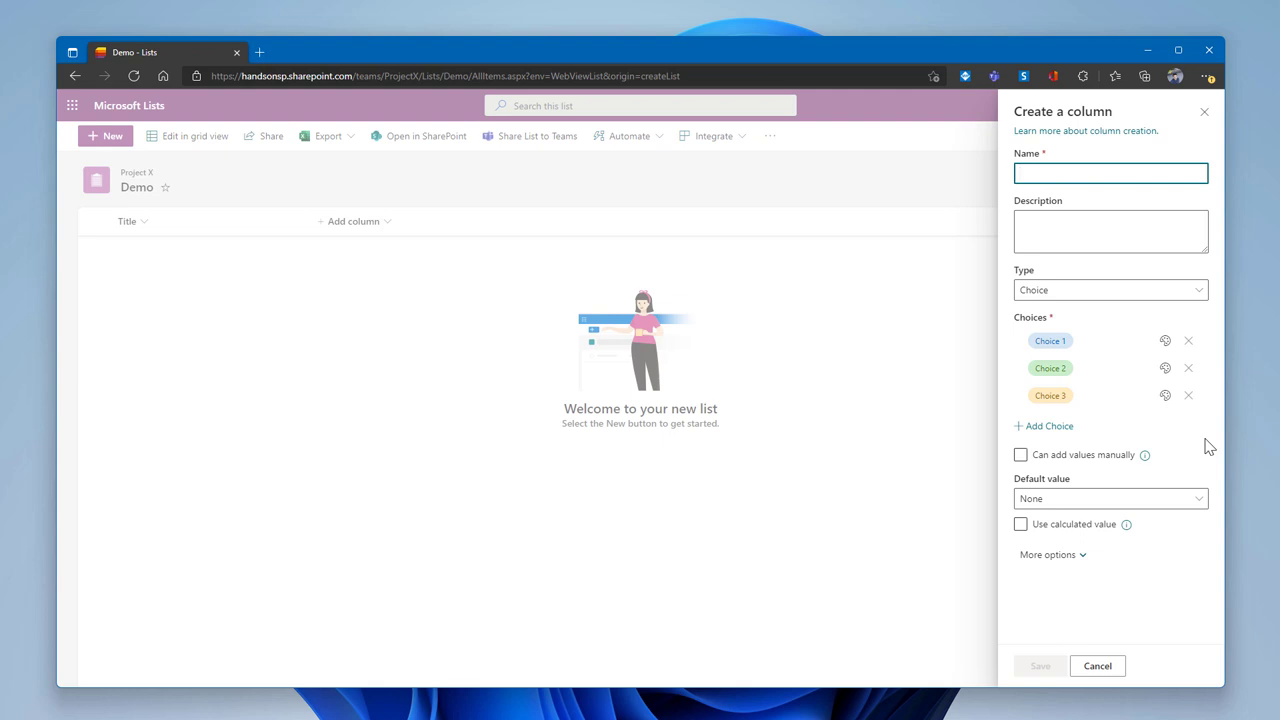
Step: Return to the lists home page and open the formatting of the Priority column in the New features tracker list
{"action": "left_click", "coordinate": [148, 108]}
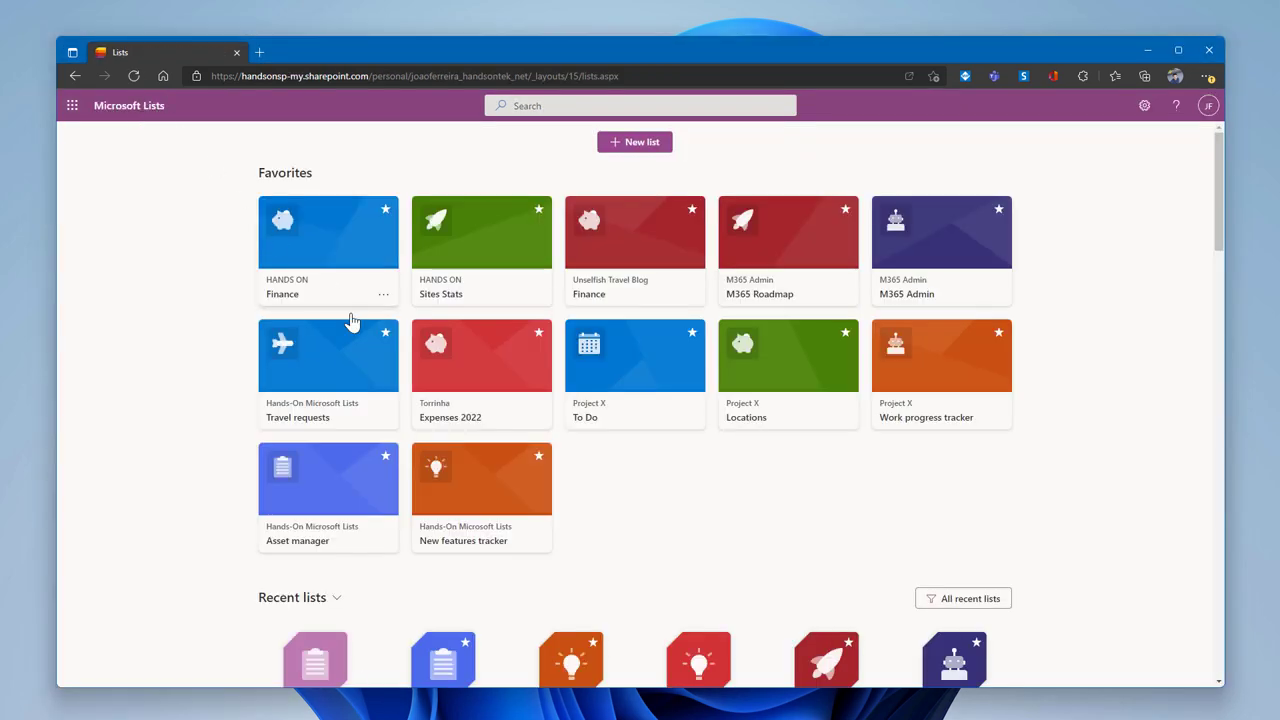
{"action": "left_click", "coordinate": [456, 495]}
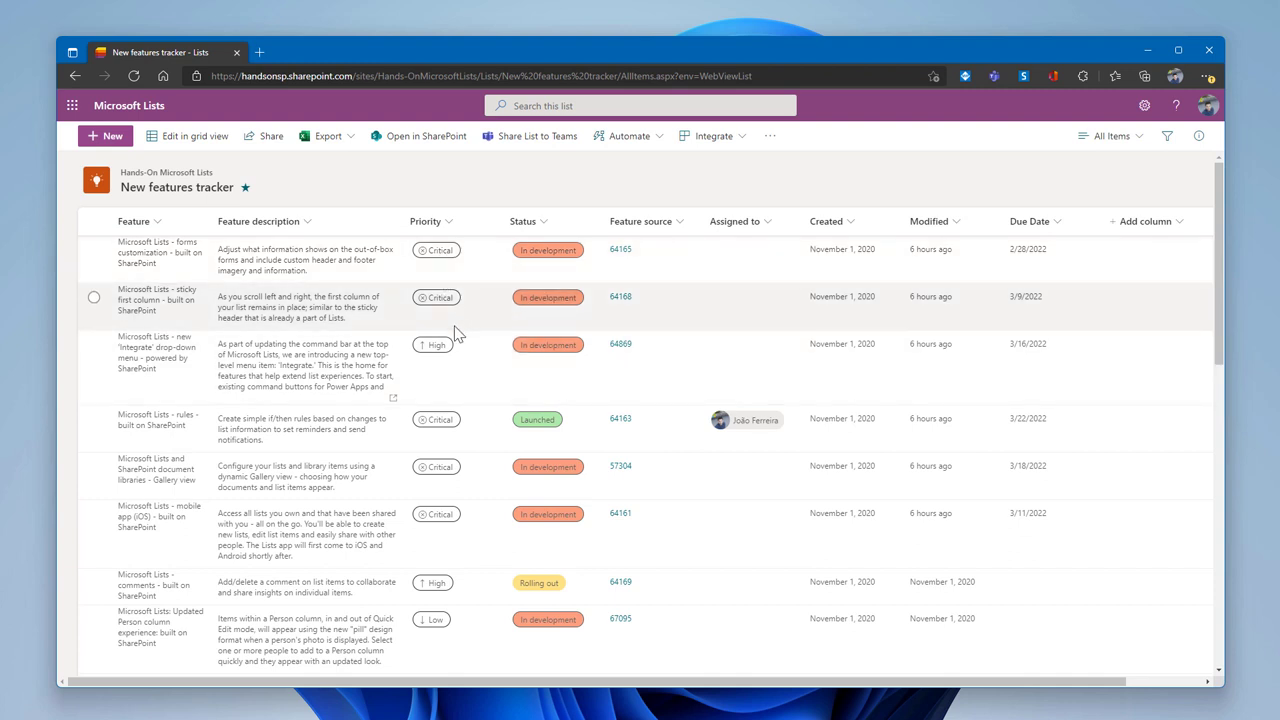
{"action": "left_click", "coordinate": [449, 228]}
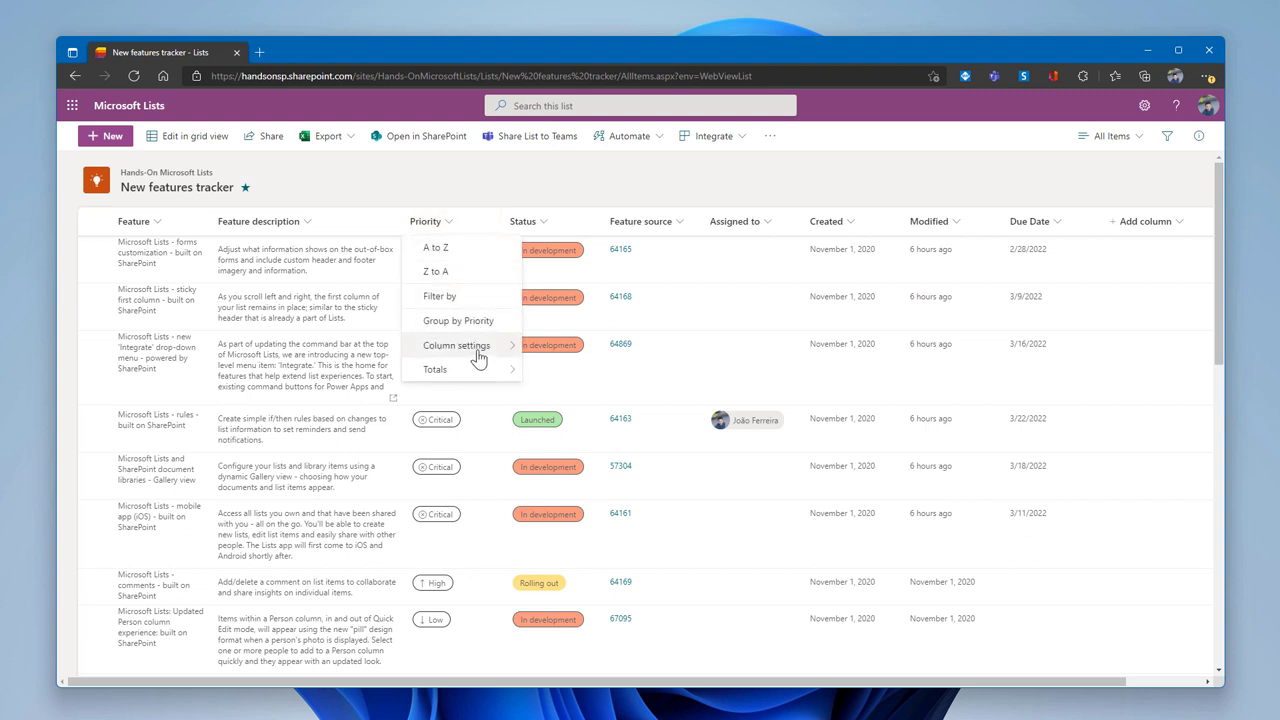
{"action": "mouse_move", "coordinate": [483, 358]}
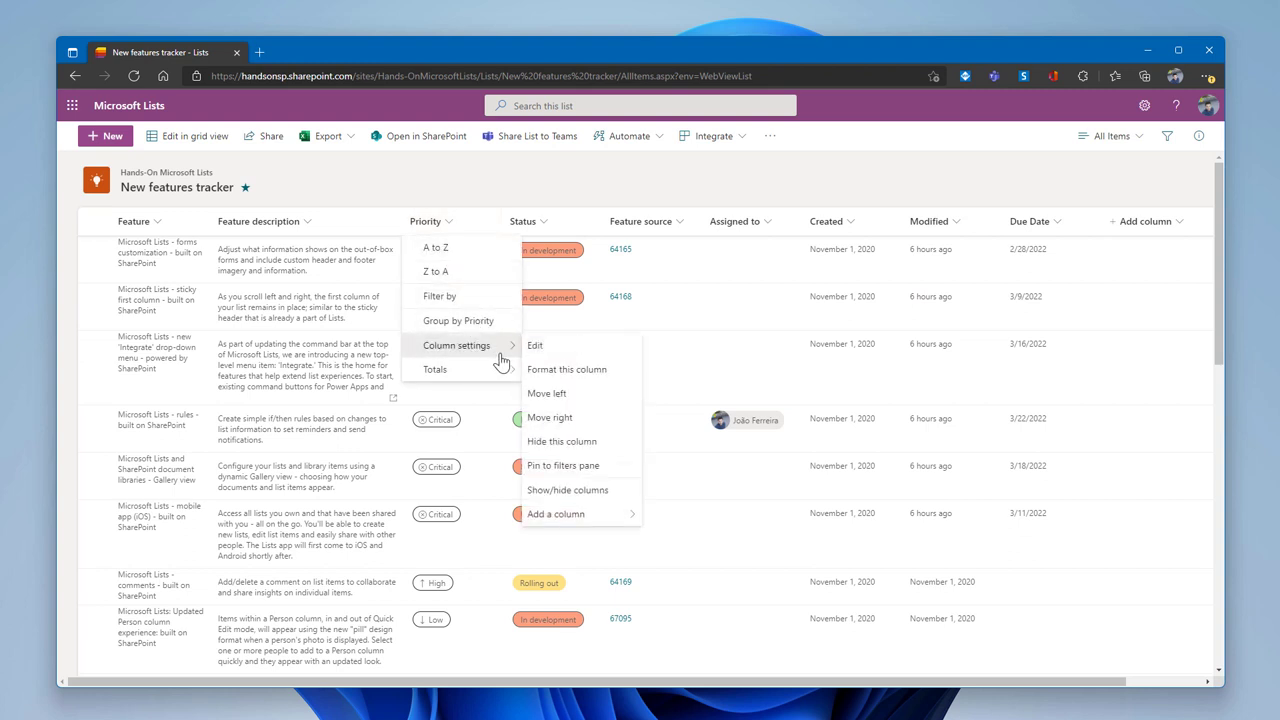
{"action": "left_click", "coordinate": [567, 370]}
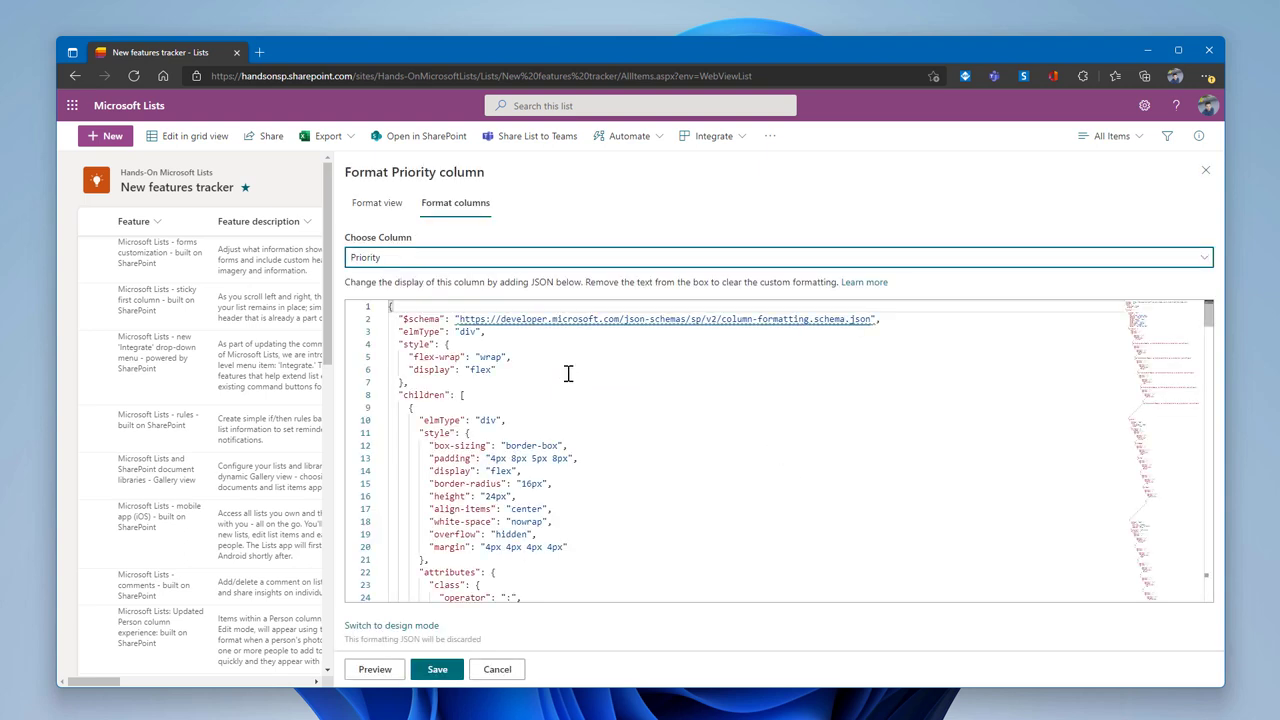
Step: Review the Priority column's formatting JSON, then discard it by switching to design mode and open the conditional formatting rules
{"action": "scroll", "coordinate": [571, 392], "scroll_direction": "down", "scroll_amount": 2}
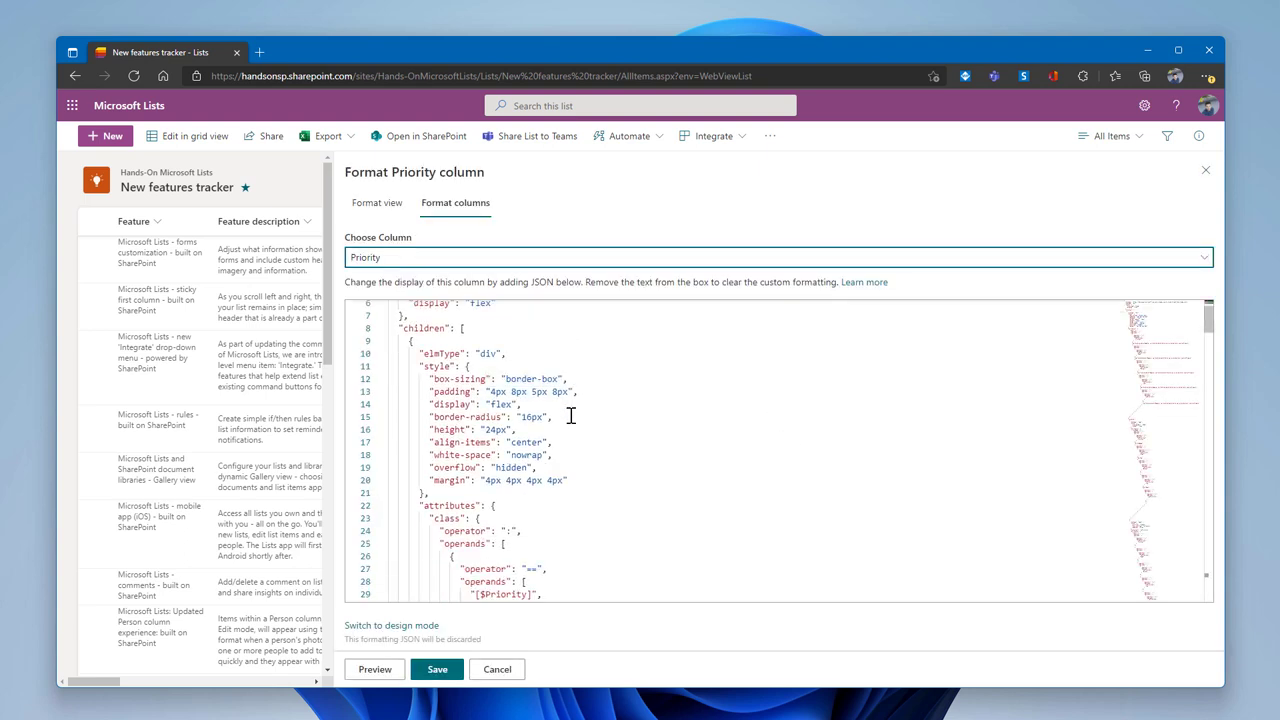
{"action": "scroll", "coordinate": [580, 468], "scroll_direction": "down", "scroll_amount": 15}
{"action": "scroll", "coordinate": [580, 468], "scroll_direction": "down", "scroll_amount": 1}
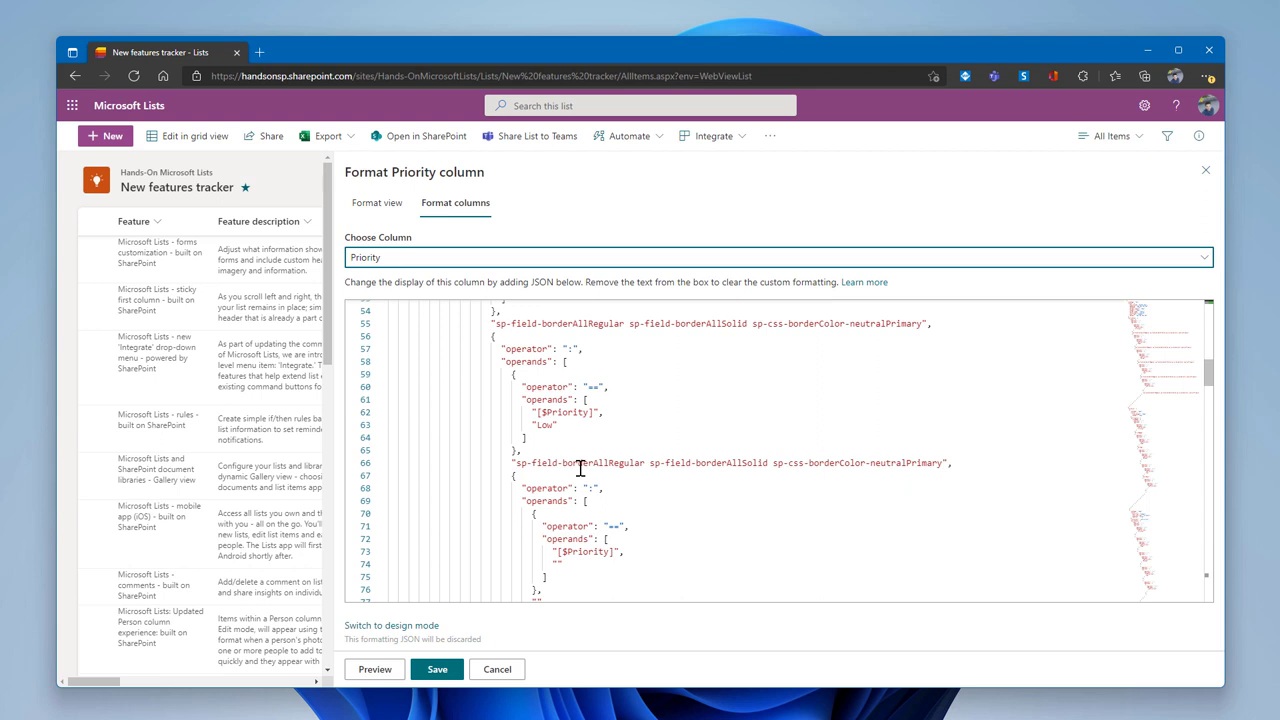
{"action": "scroll", "coordinate": [620, 529], "scroll_direction": "down", "scroll_amount": 1}
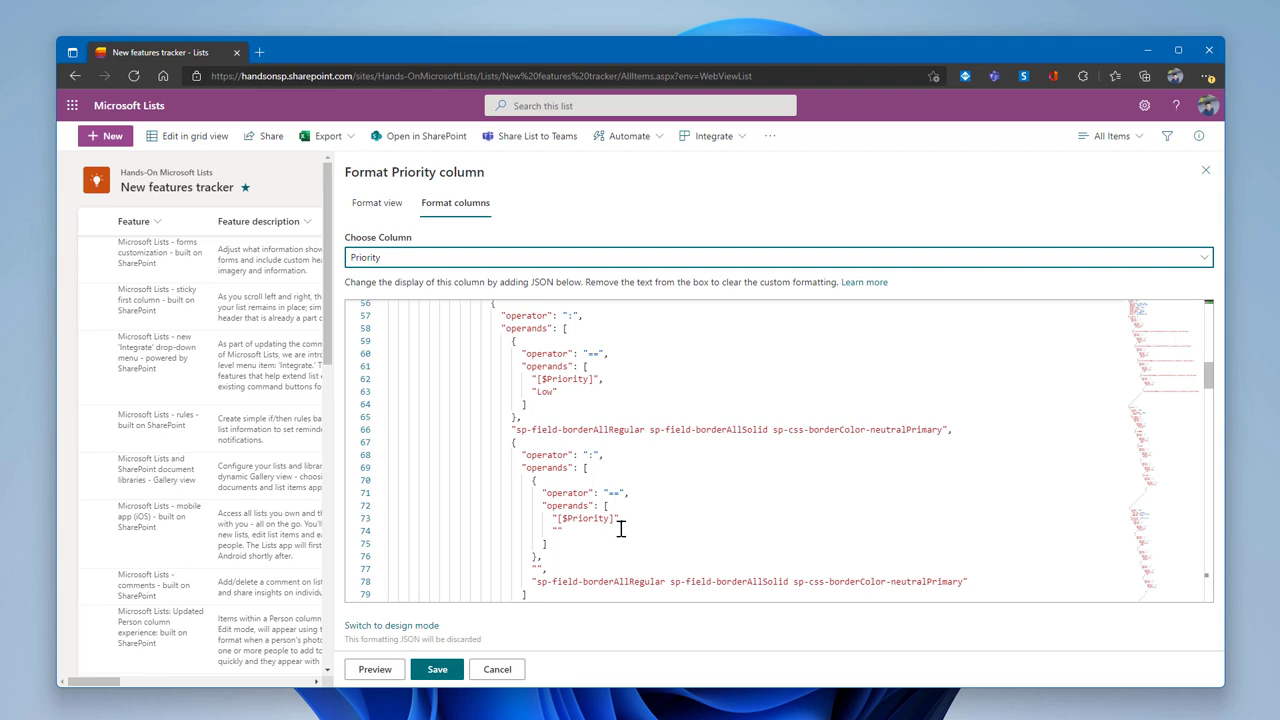
{"action": "left_click", "coordinate": [391, 625]}
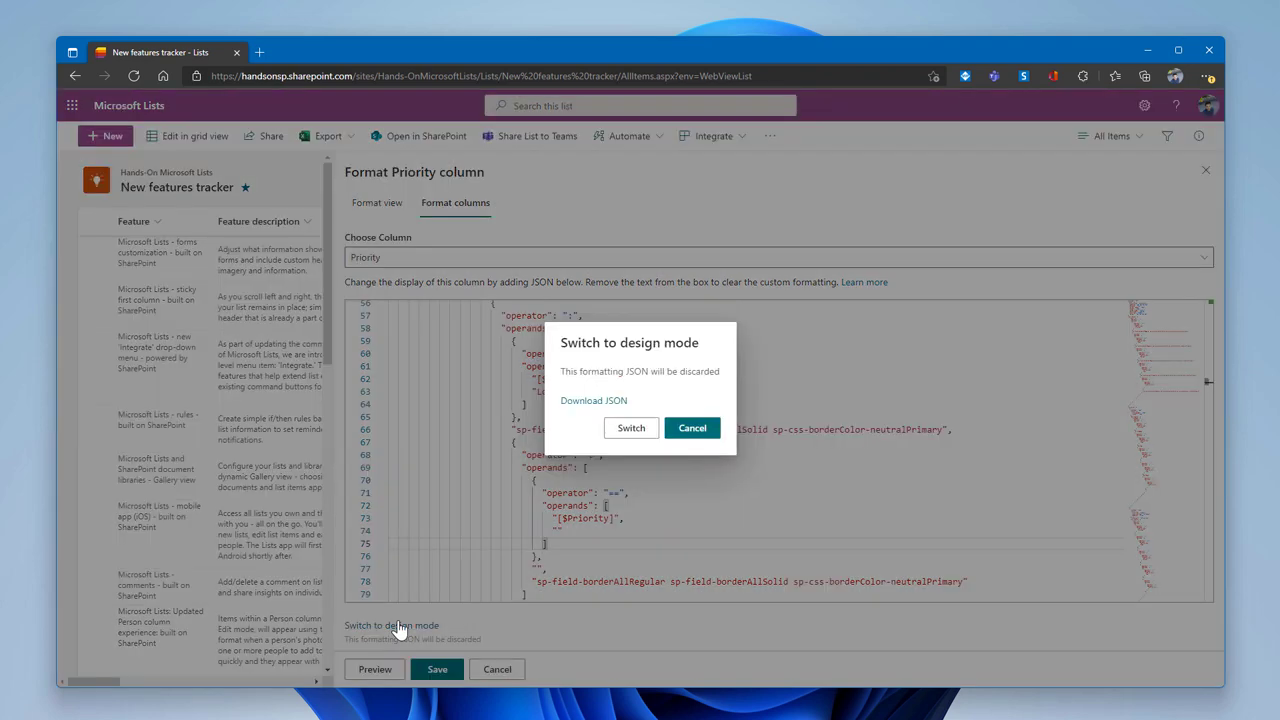
{"action": "left_click", "coordinate": [630, 430]}
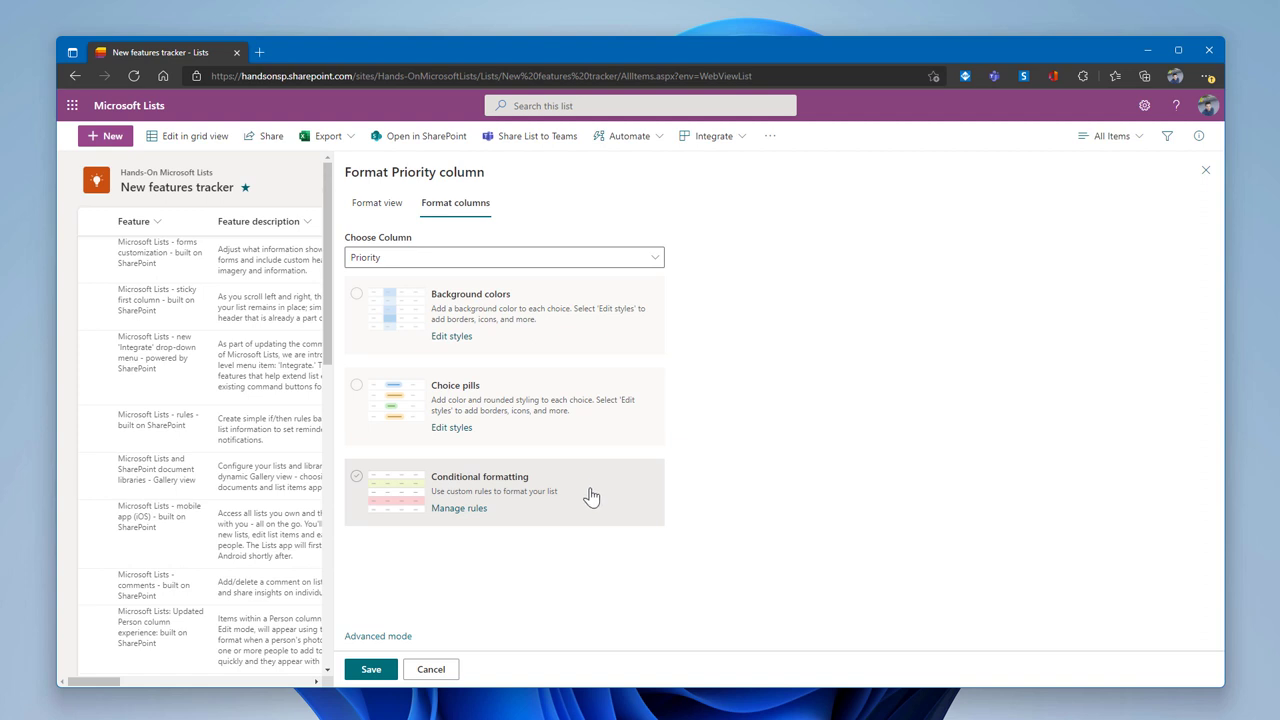
{"action": "left_click", "coordinate": [594, 503]}
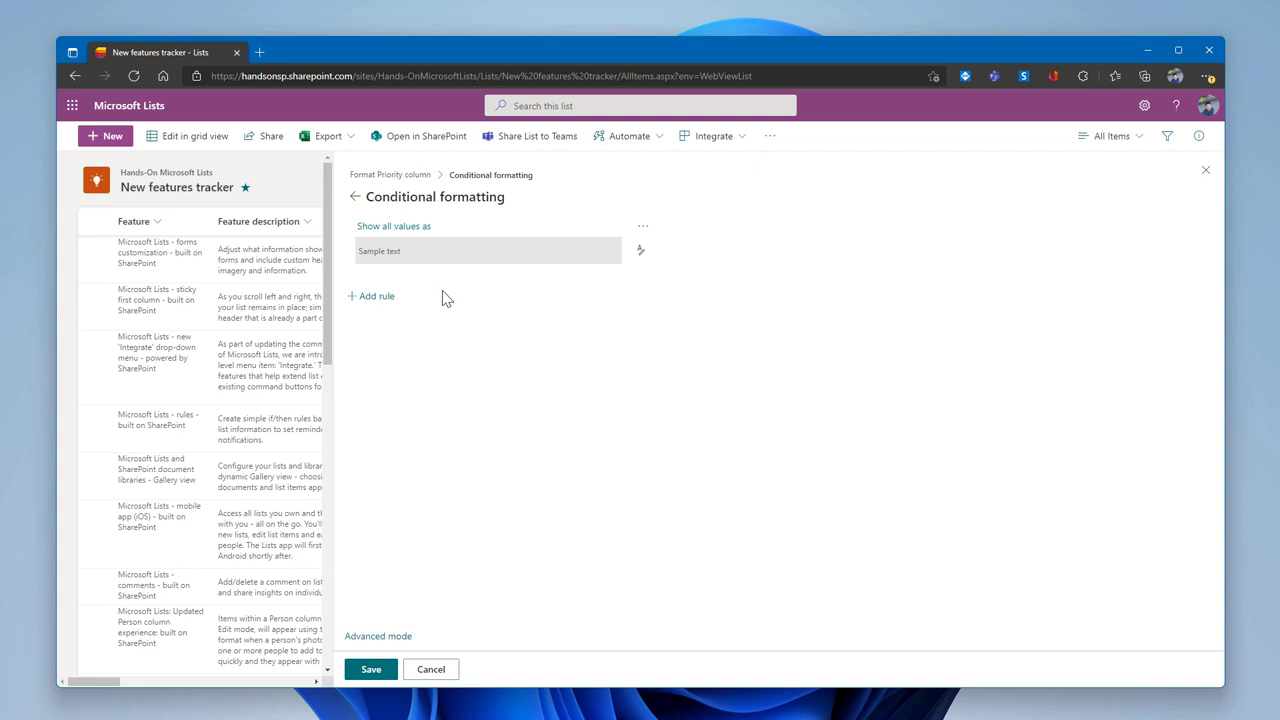
Step: Edit the Show all values rule so that it applies if Priority is equal to High
{"action": "left_click", "coordinate": [643, 228]}
{"action": "left_click", "coordinate": [628, 257]}
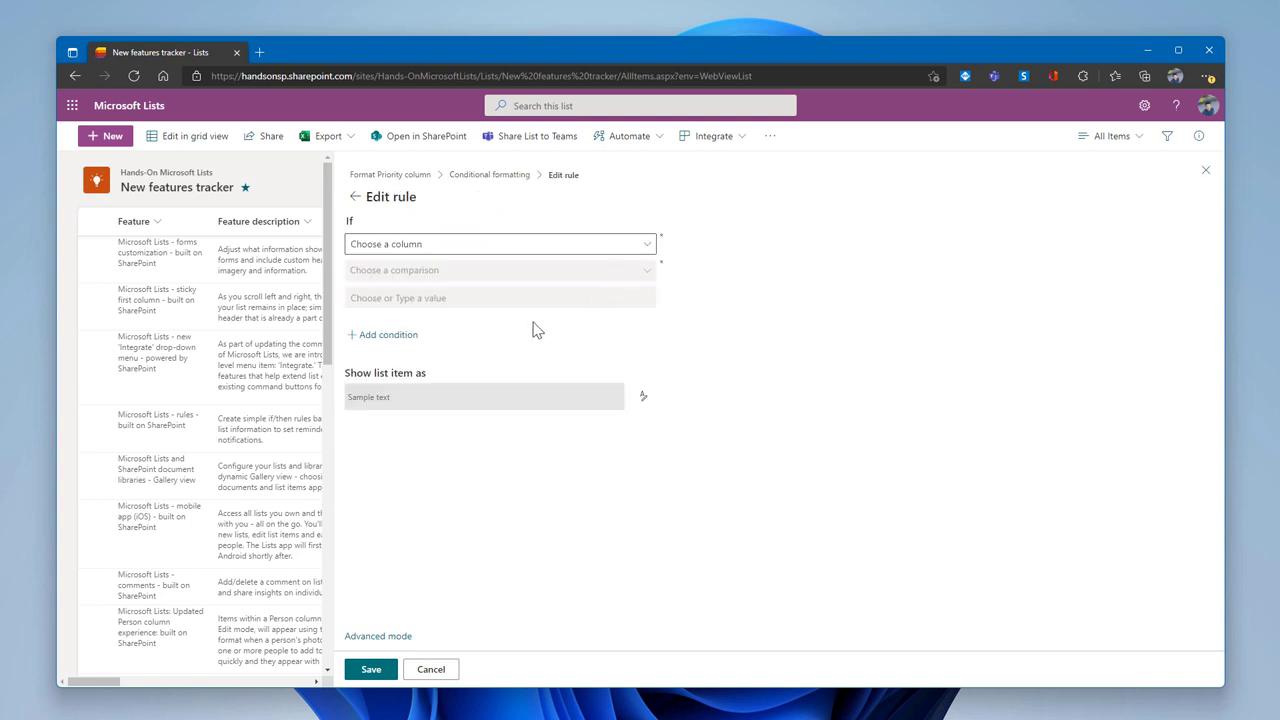
{"action": "left_click", "coordinate": [646, 248]}
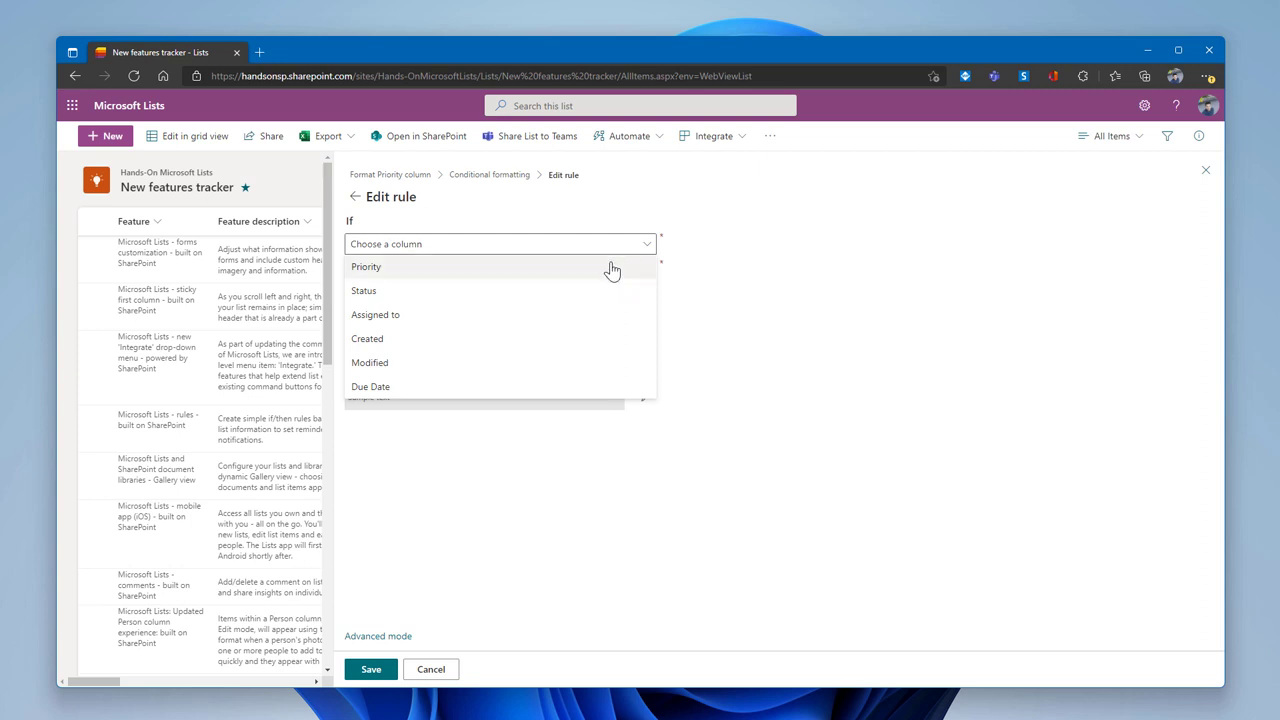
{"action": "left_click", "coordinate": [615, 267]}
{"action": "left_click", "coordinate": [646, 275]}
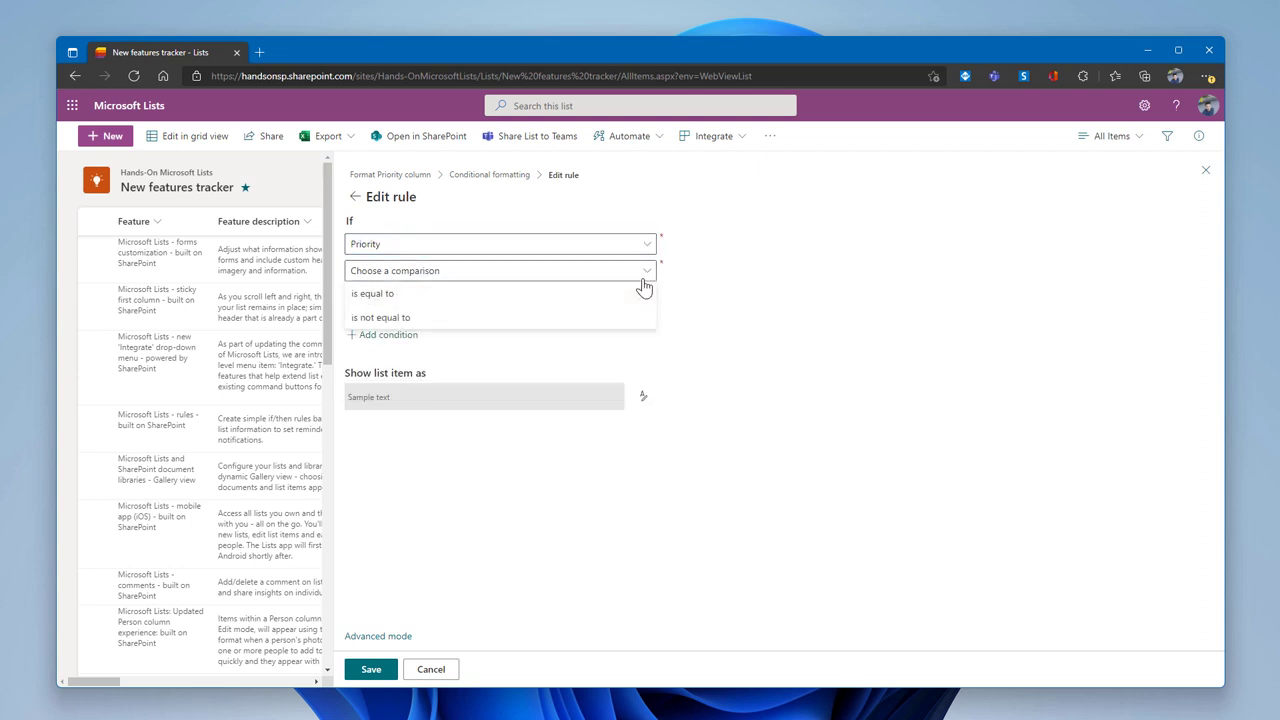
{"action": "left_click", "coordinate": [627, 295]}
{"action": "left_click", "coordinate": [630, 303]}
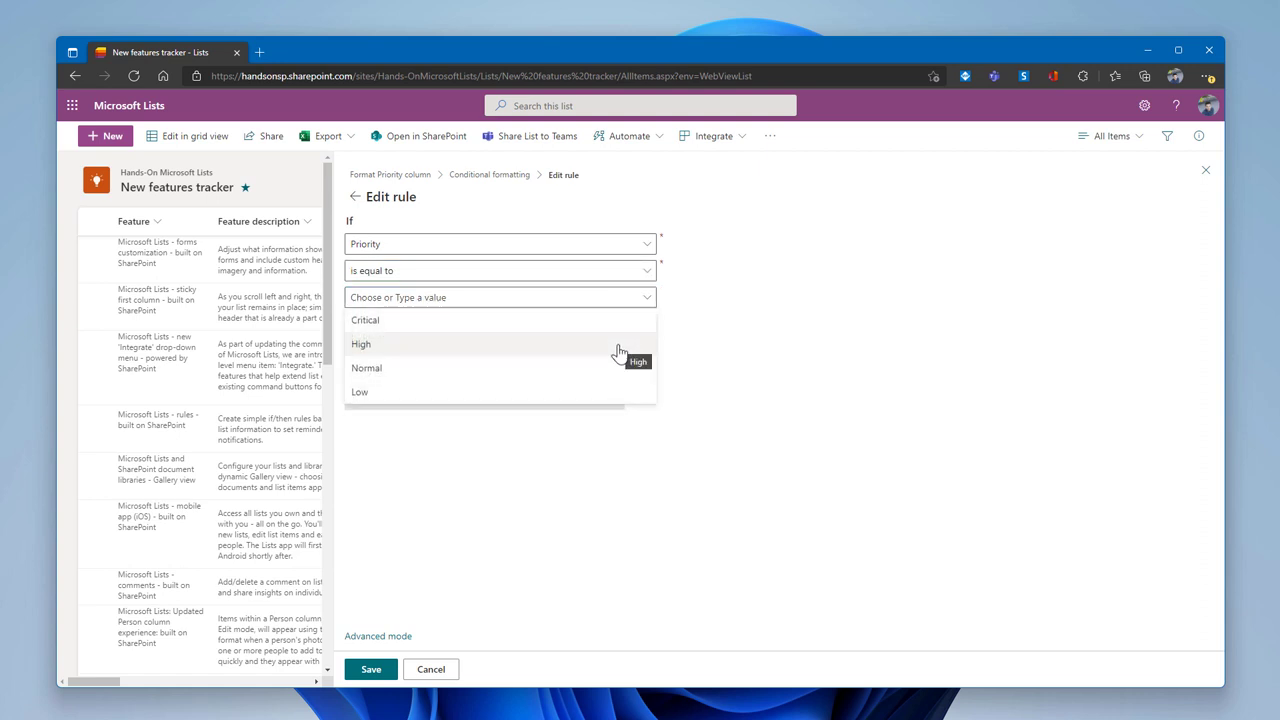
{"action": "left_click", "coordinate": [617, 348]}
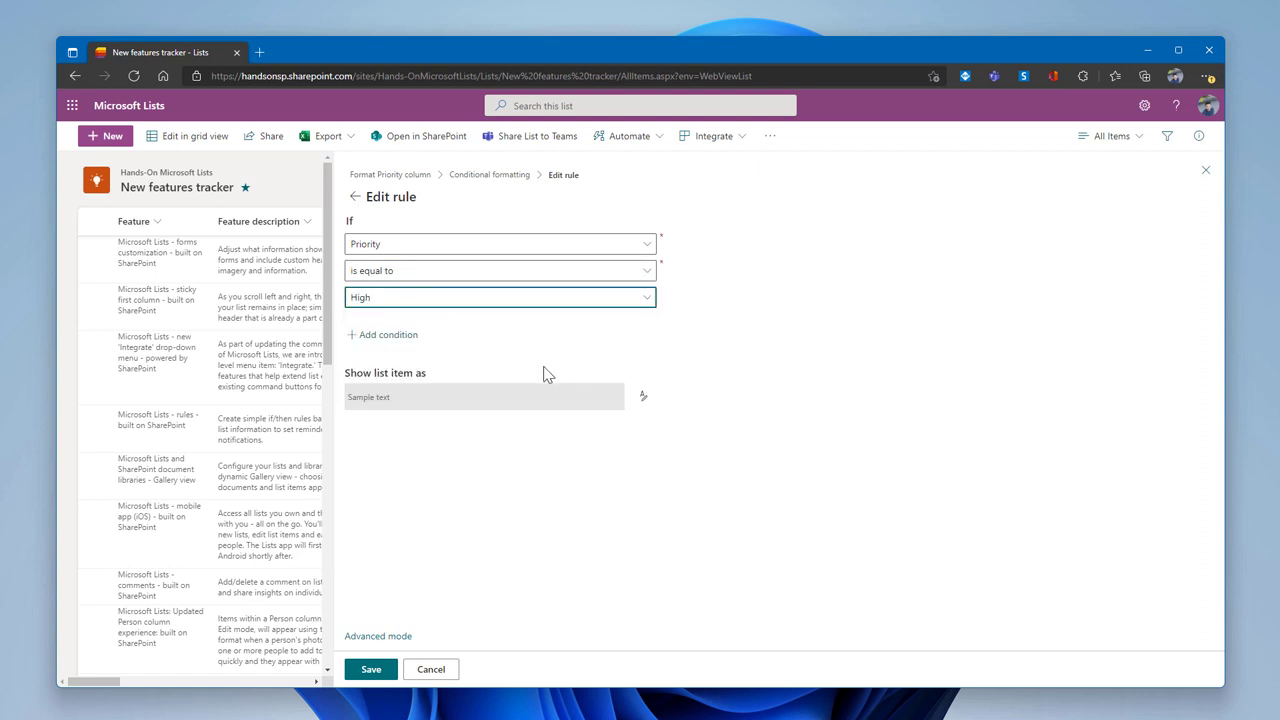
Step: Give the High priority rule a light red background, save the column formatting, and close the formatting pane
{"action": "left_click", "coordinate": [643, 396]}
{"action": "left_click", "coordinate": [512, 468]}
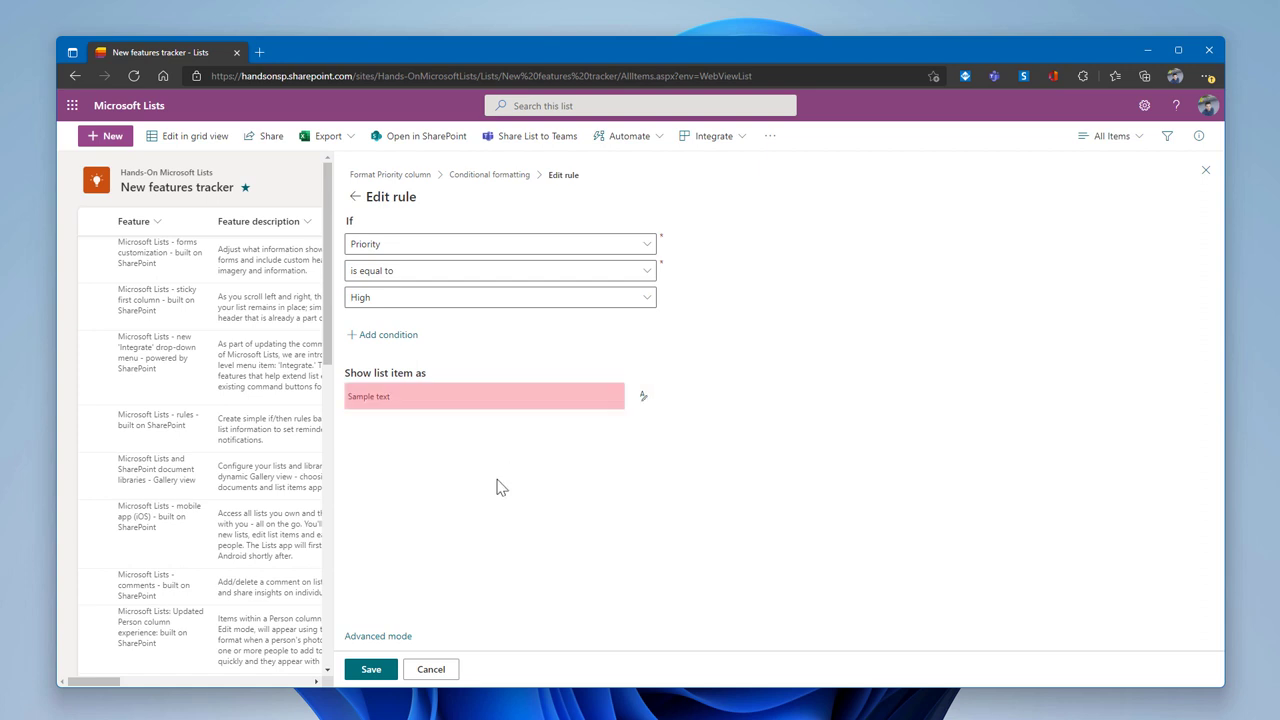
{"action": "left_click", "coordinate": [386, 672]}
{"action": "left_click", "coordinate": [1206, 170]}
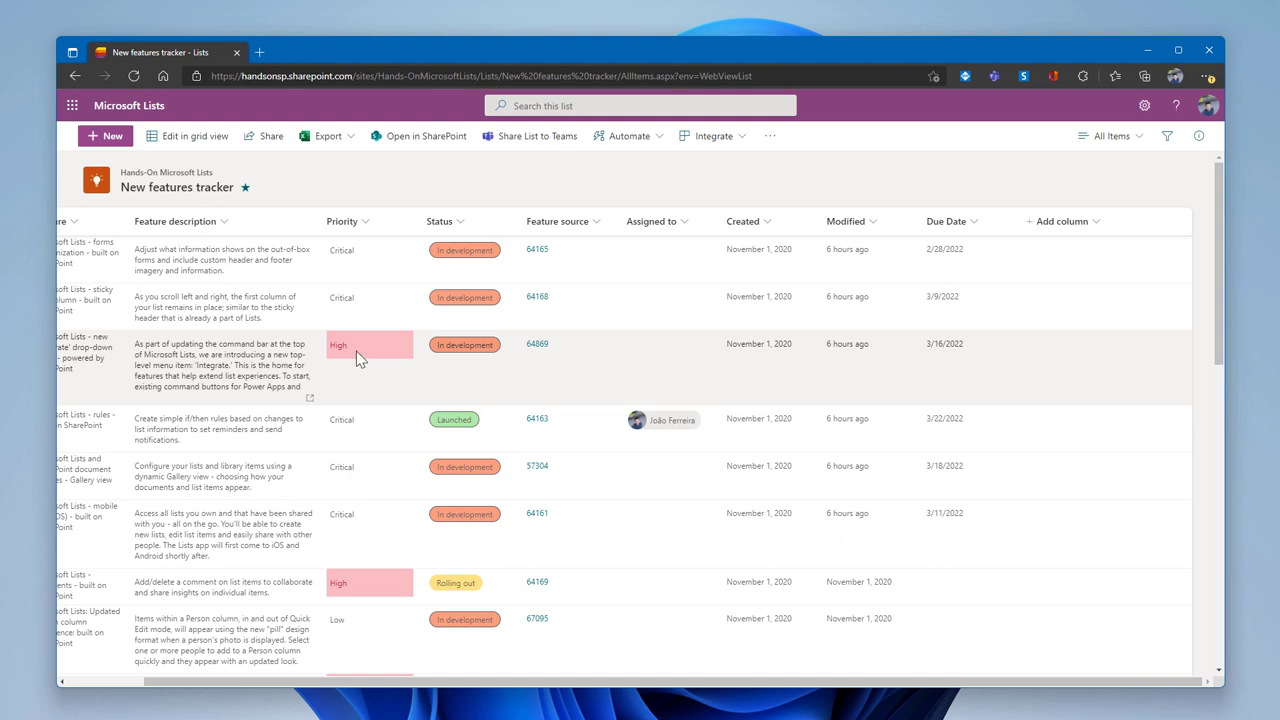
Step: Look through the New features tracker items to check the highlighting of High values in the Priority column
{"action": "scroll", "coordinate": [363, 357], "scroll_direction": "down", "scroll_amount": 10}
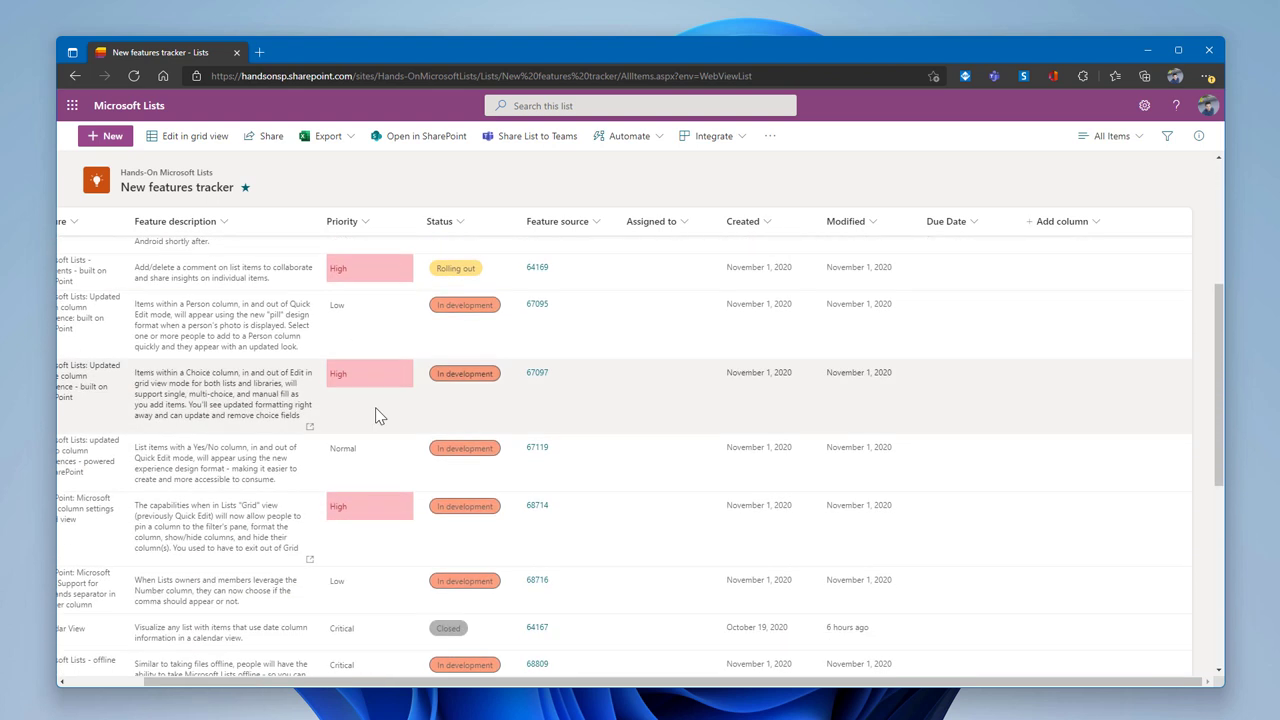
{"action": "scroll", "coordinate": [378, 416], "scroll_direction": "up", "scroll_amount": 4}
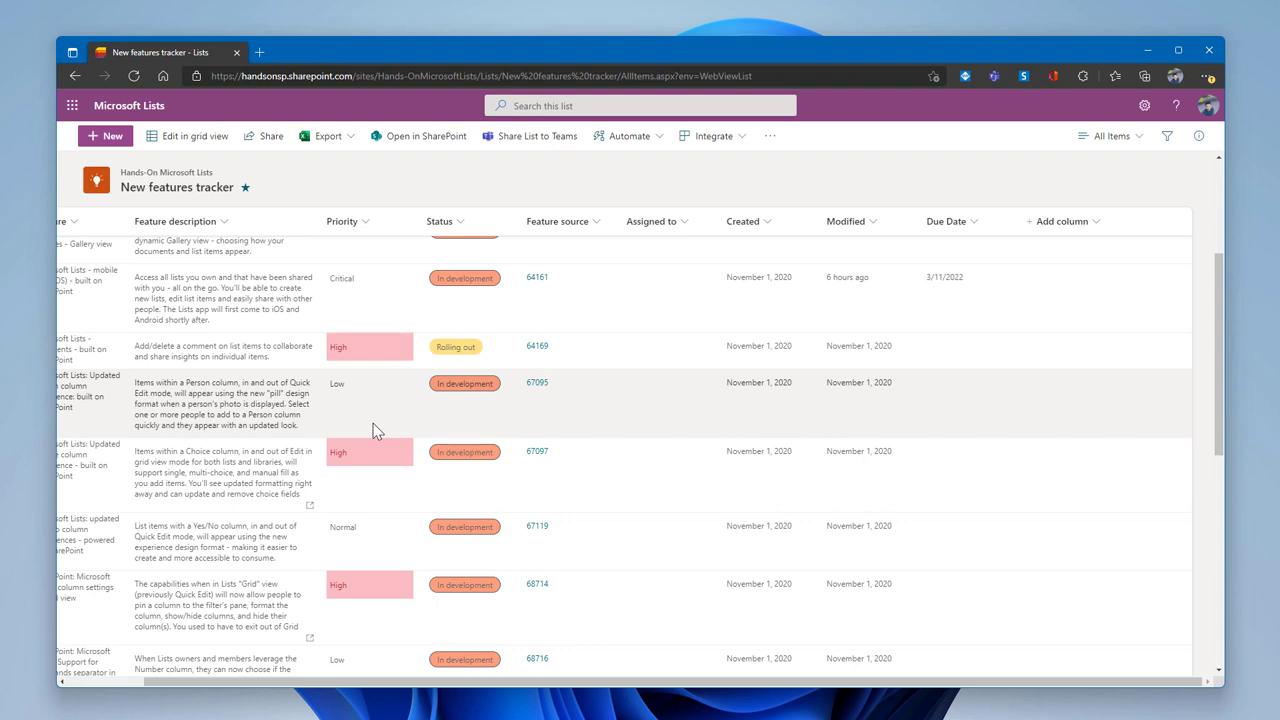
{"action": "scroll", "coordinate": [363, 427], "scroll_direction": "left", "scroll_amount": 2}
{"action": "scroll", "coordinate": [363, 427], "scroll_direction": "down", "scroll_amount": 3}
{"action": "scroll", "coordinate": [545, 551], "scroll_direction": "up", "scroll_amount": 6}
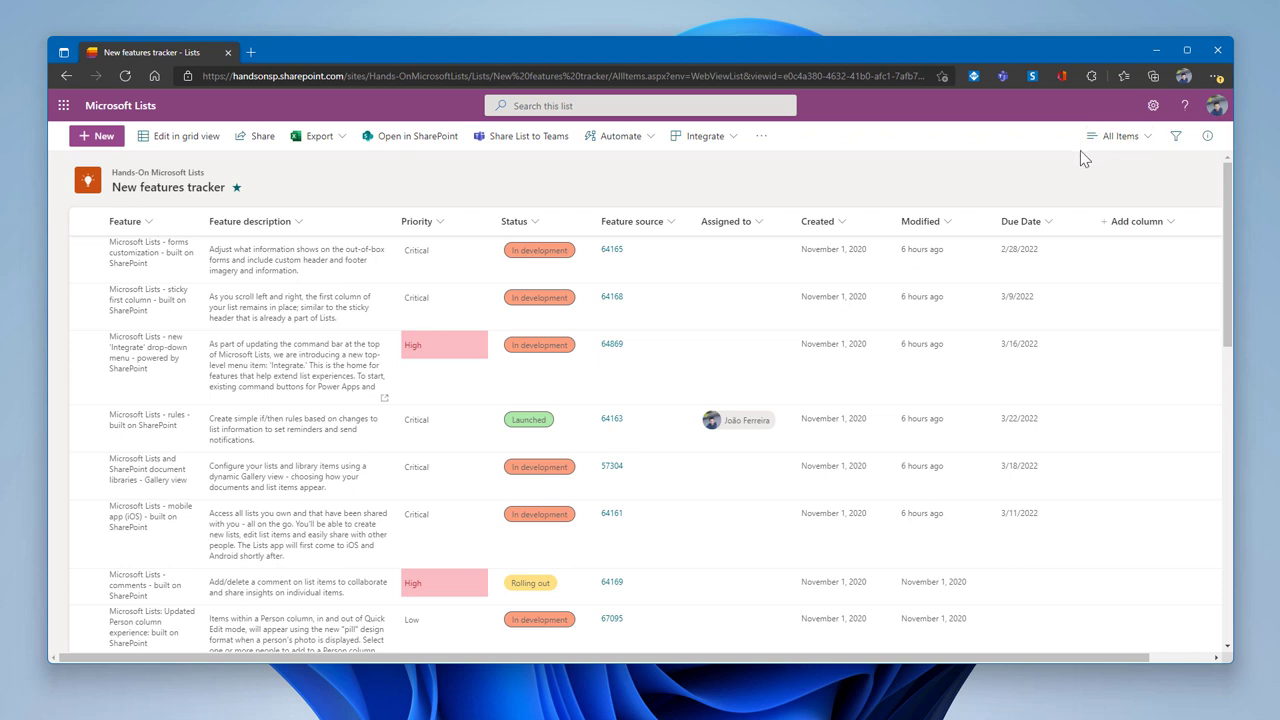
Step: Start a new public view of the New features tracker named "Calendar for releases" and show it as a calendar
{"action": "left_click", "coordinate": [1120, 136]}
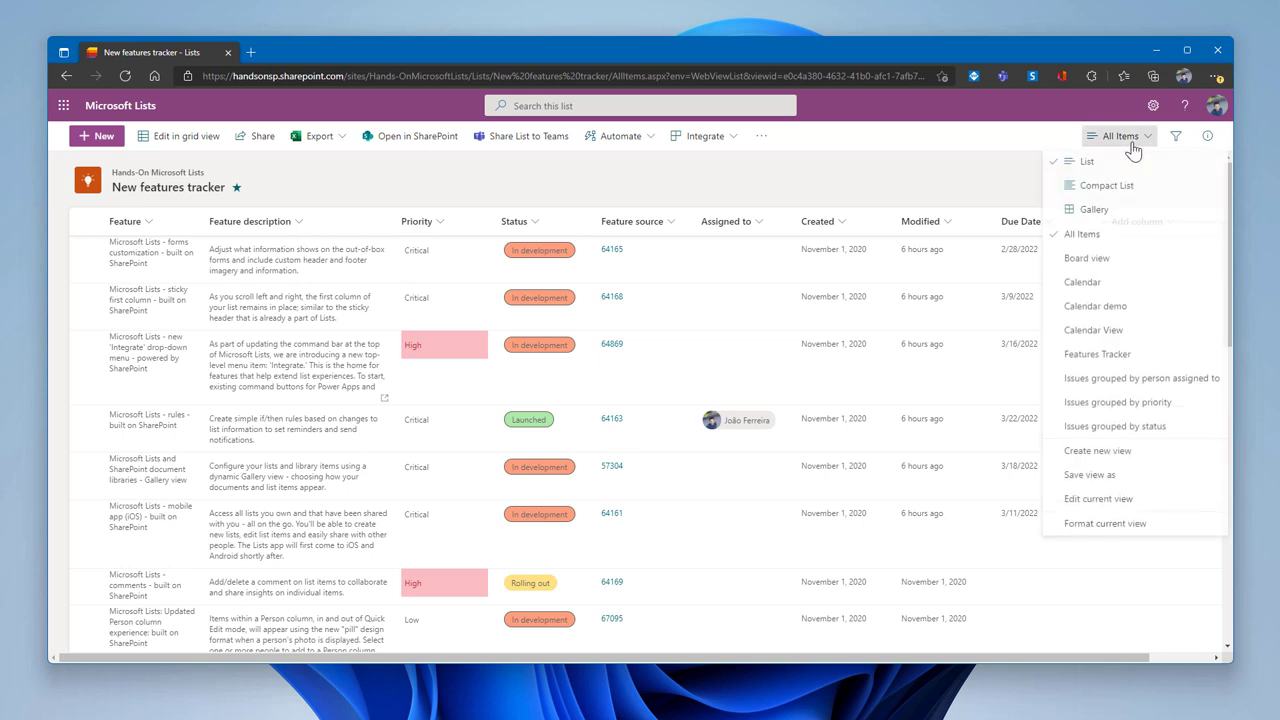
{"action": "left_click", "coordinate": [1156, 466]}
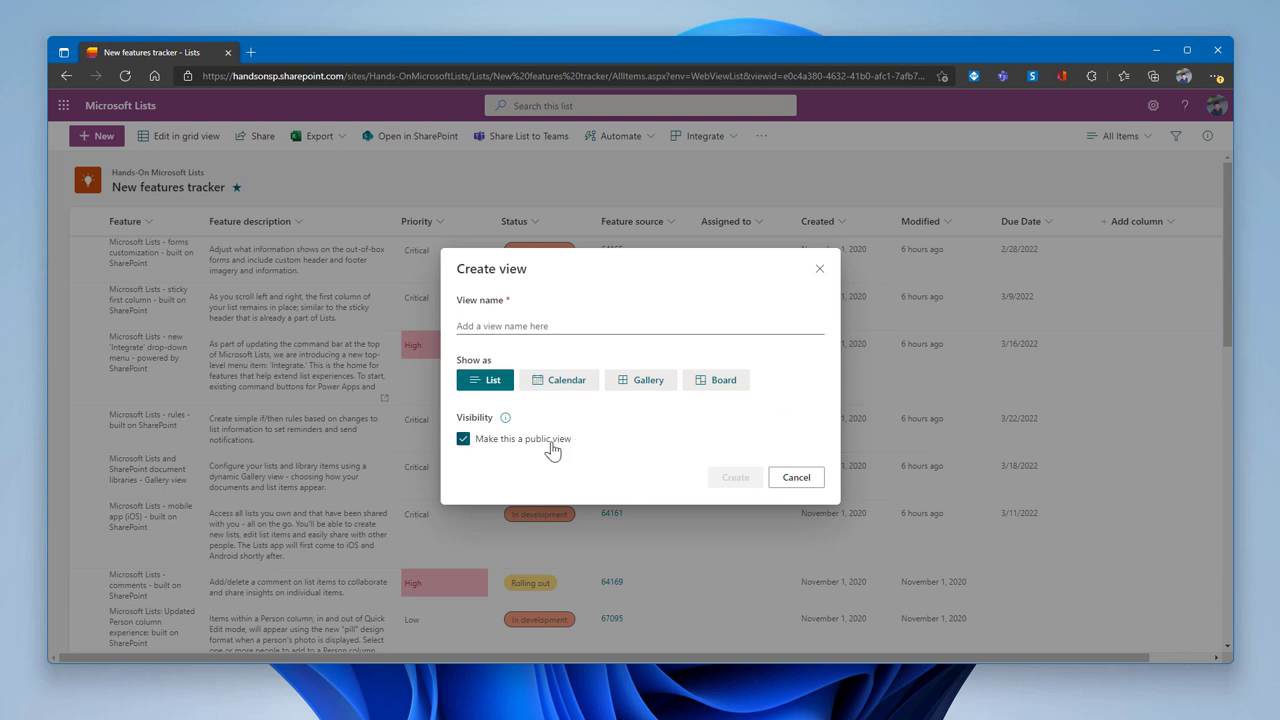
{"action": "left_click", "coordinate": [561, 327]}
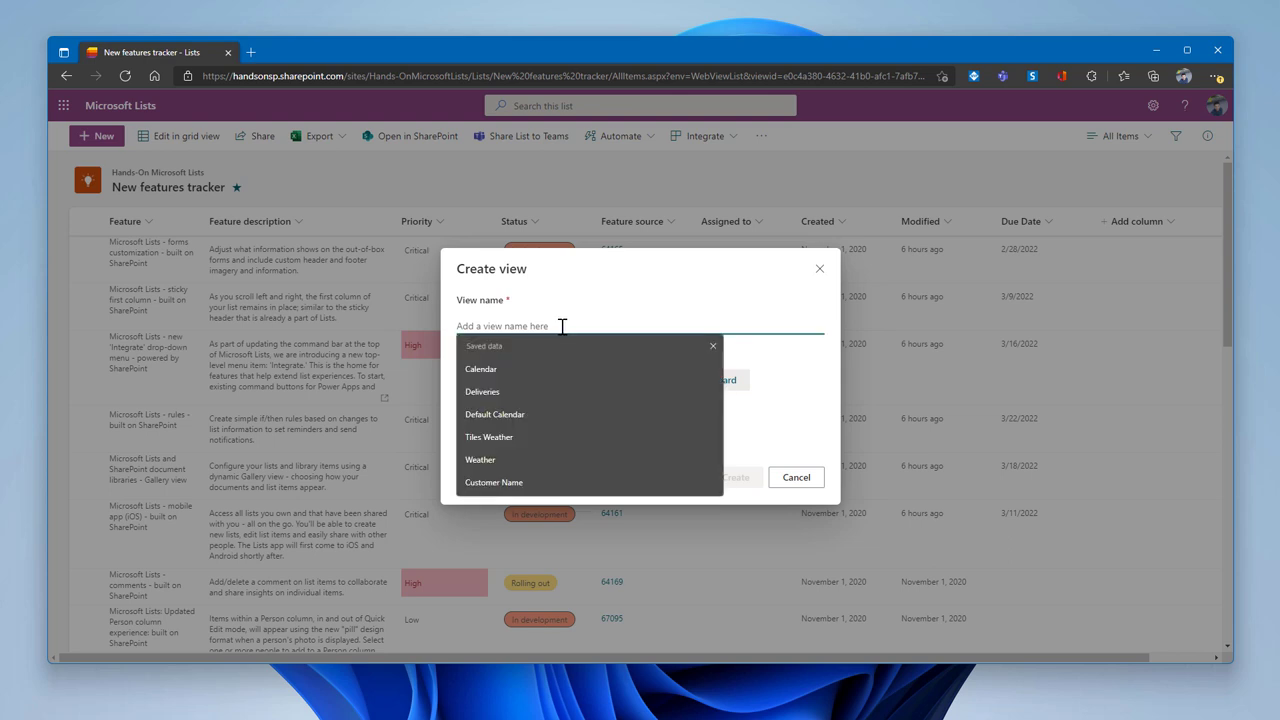
{"action": "type", "text": "Ca"}
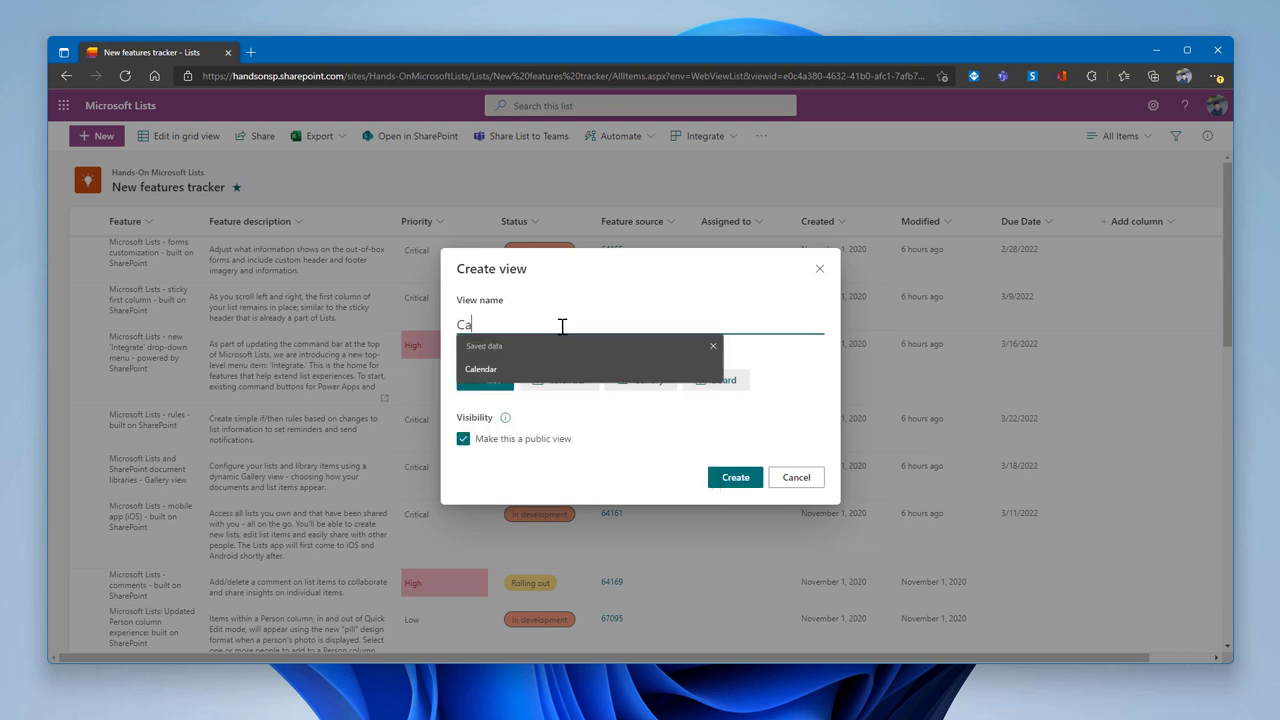
{"action": "type", "text": "lendar for "}
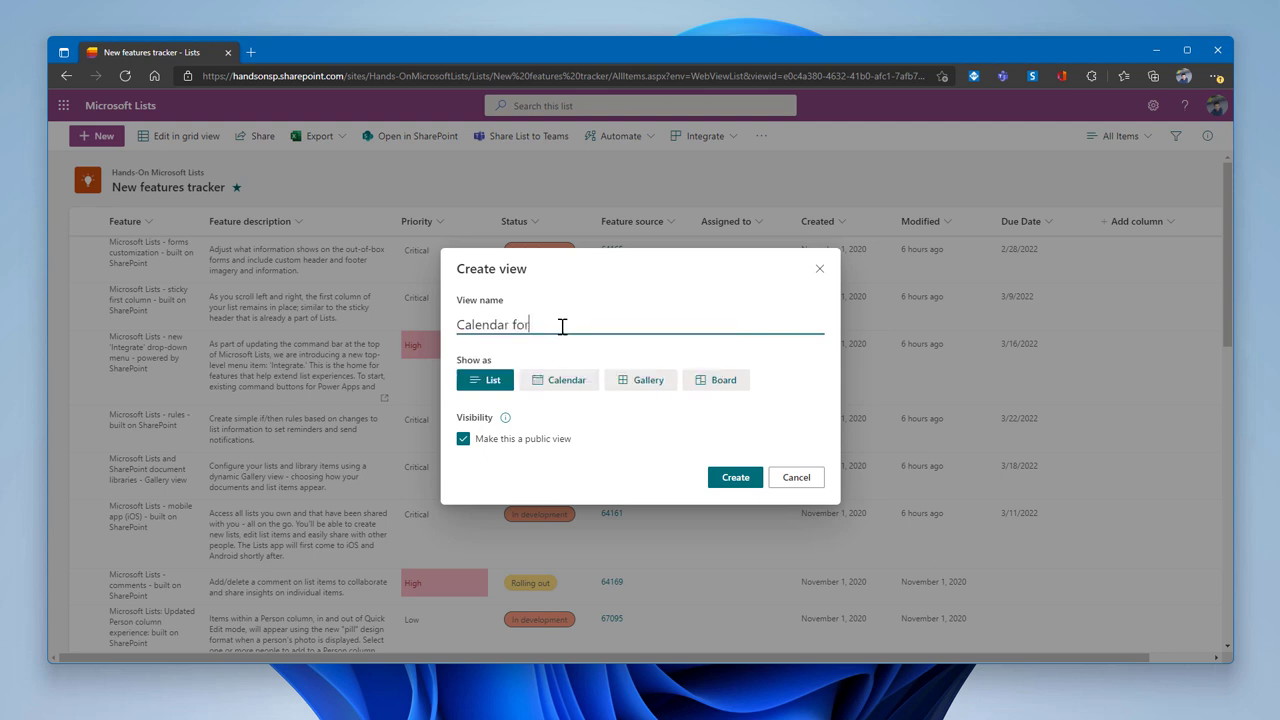
{"action": "type", "text": "releases"}
{"action": "left_click", "coordinate": [538, 390]}
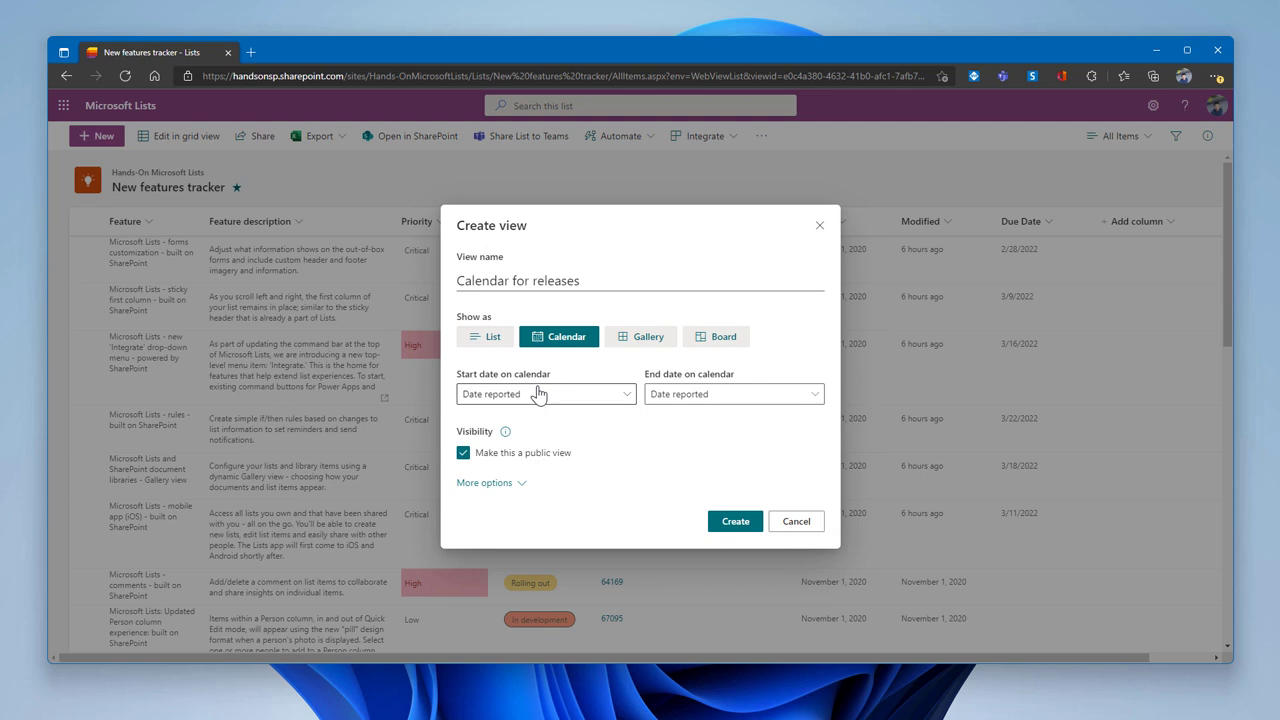
Step: Use Due Date as the calendar's start and end date and create the view
{"action": "left_click", "coordinate": [540, 398]}
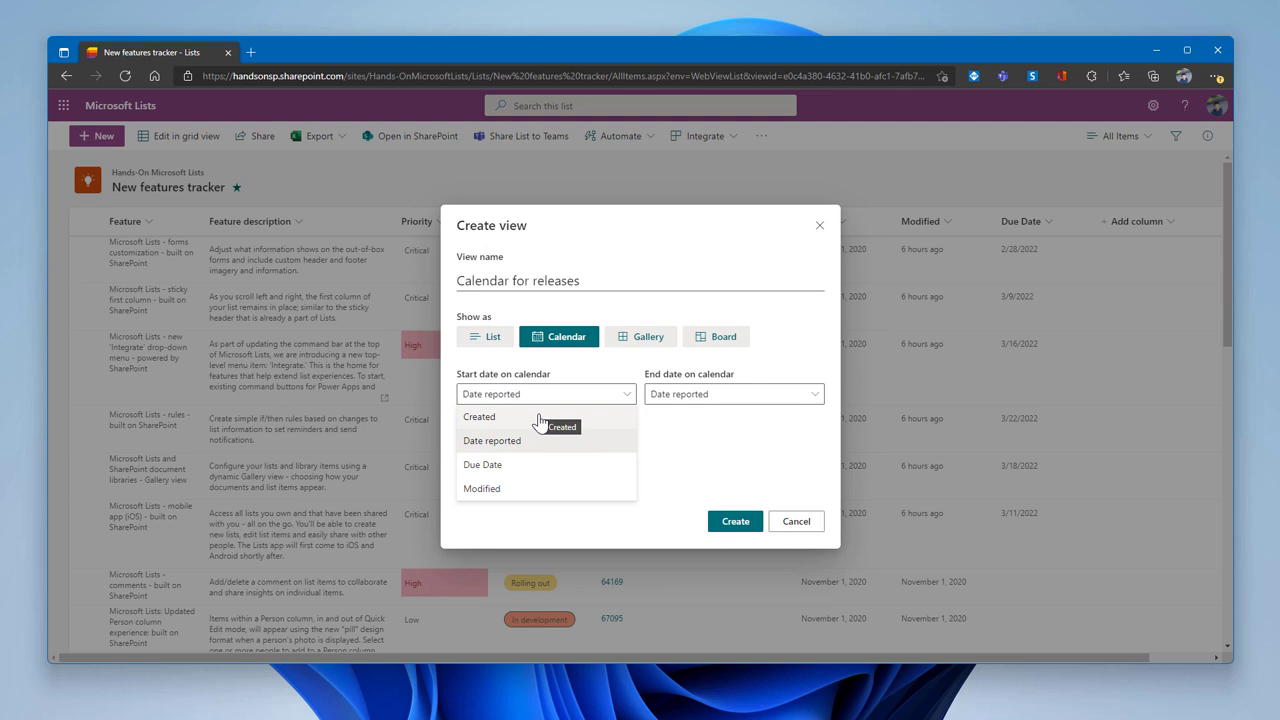
{"action": "left_click", "coordinate": [517, 467]}
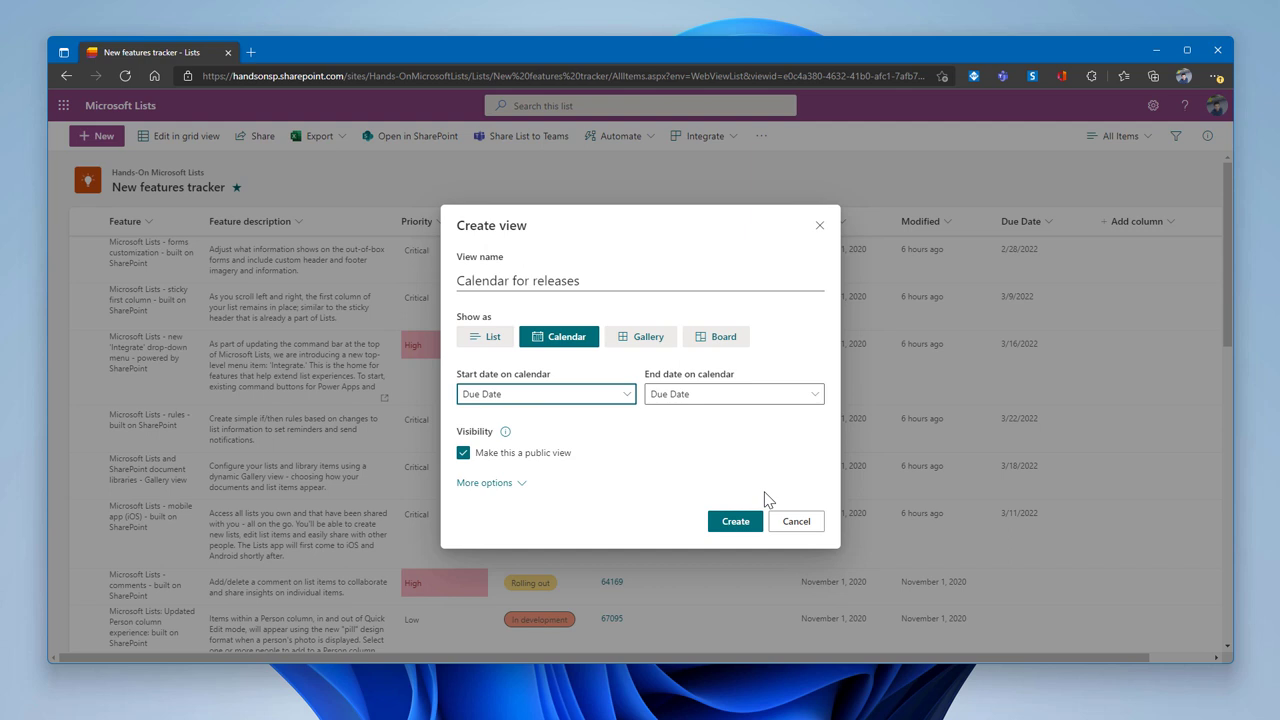
{"action": "left_click", "coordinate": [735, 528]}
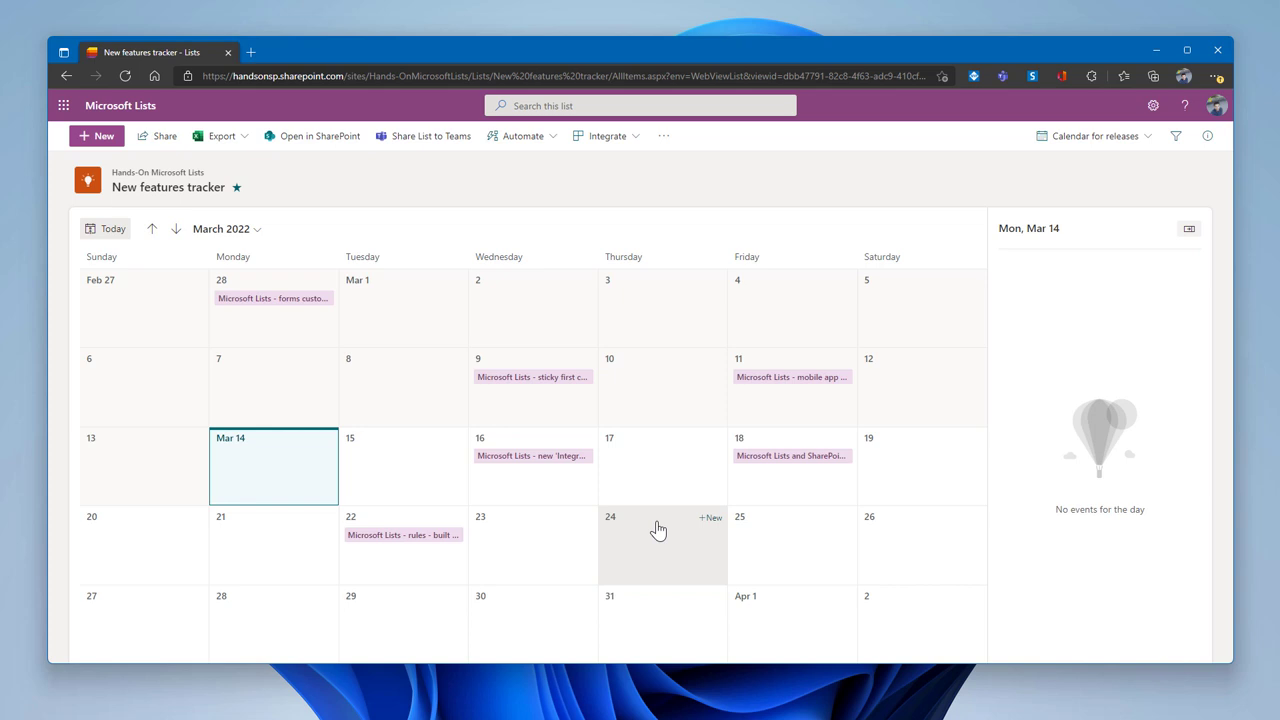
Step: Review the details of the new 'Integrate' drop-down menu item on March 16, close them, and open a new item for March 8
{"action": "left_click", "coordinate": [549, 466]}
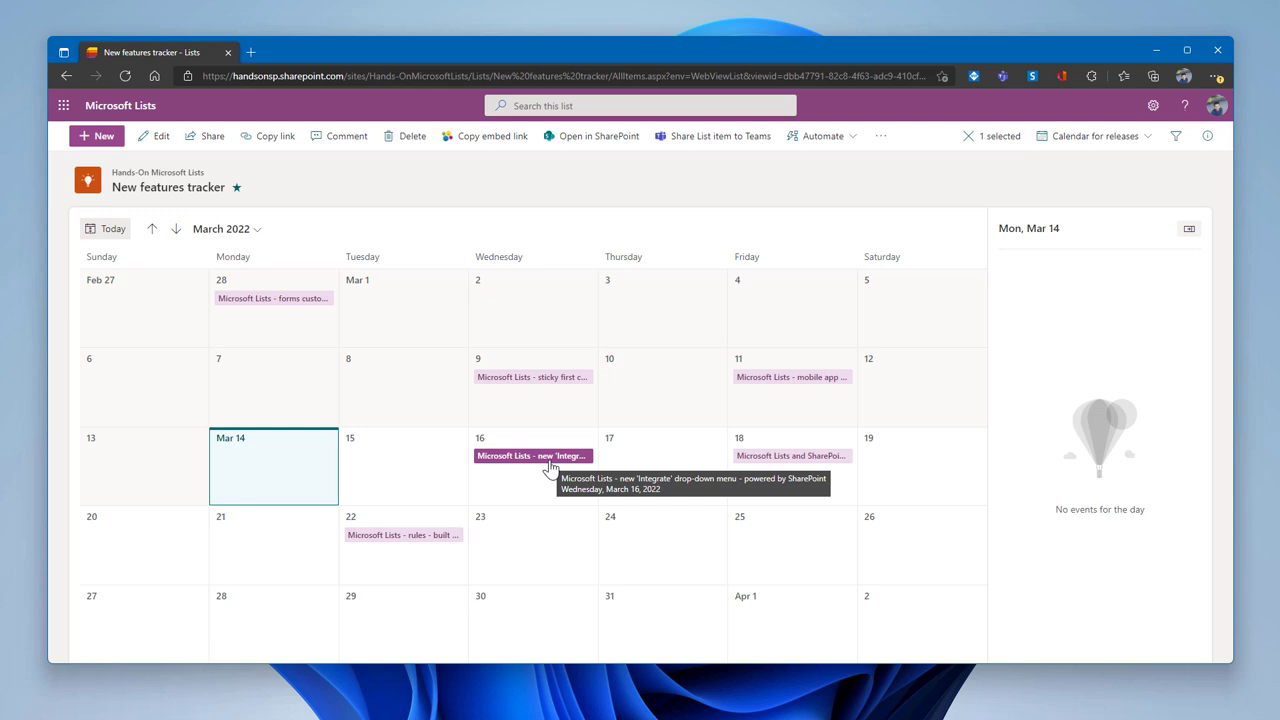
{"action": "left_click", "coordinate": [549, 470]}
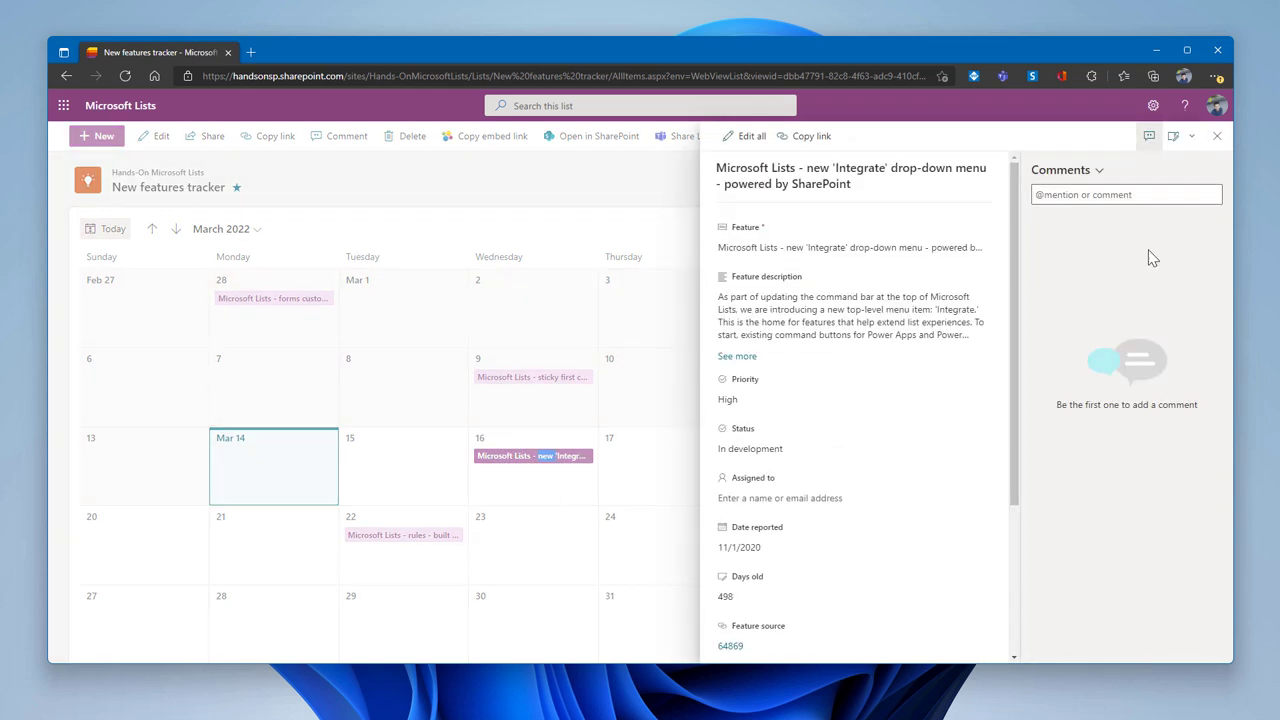
{"action": "scroll", "coordinate": [809, 406], "scroll_direction": "down", "scroll_amount": 3}
{"action": "left_click", "coordinate": [1166, 192]}
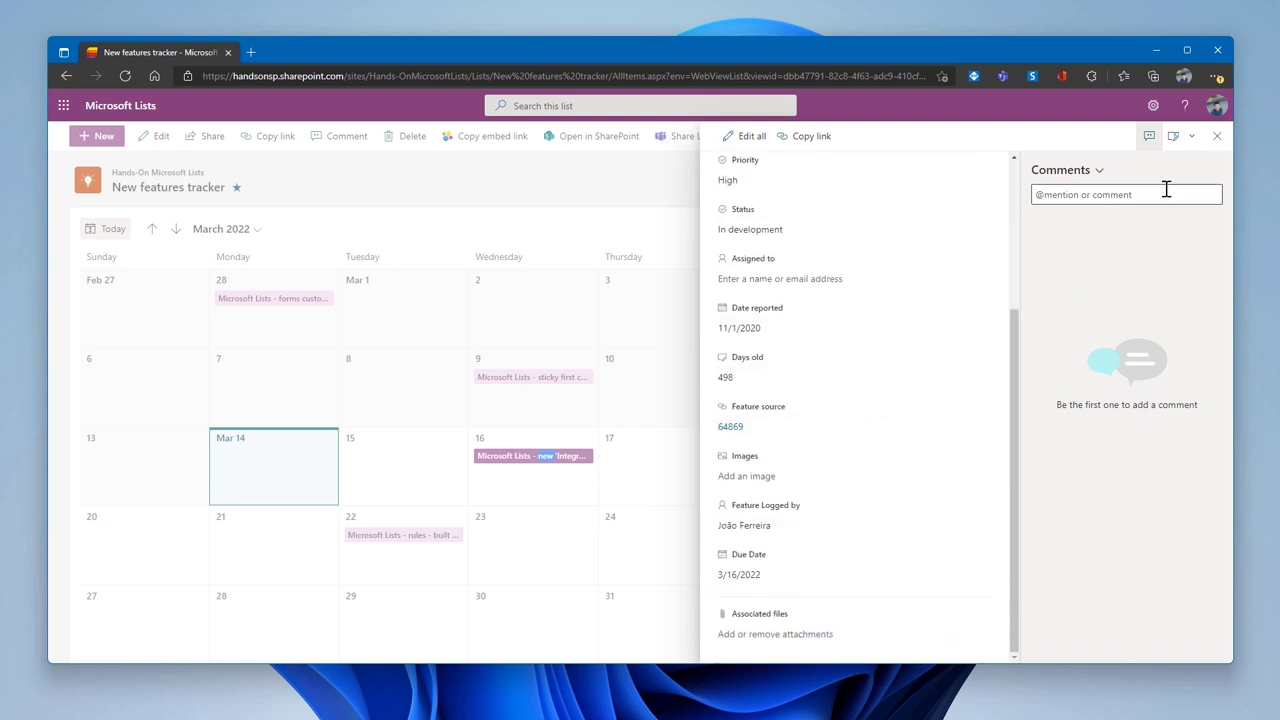
{"action": "left_click", "coordinate": [1217, 135]}
{"action": "left_click", "coordinate": [533, 493]}
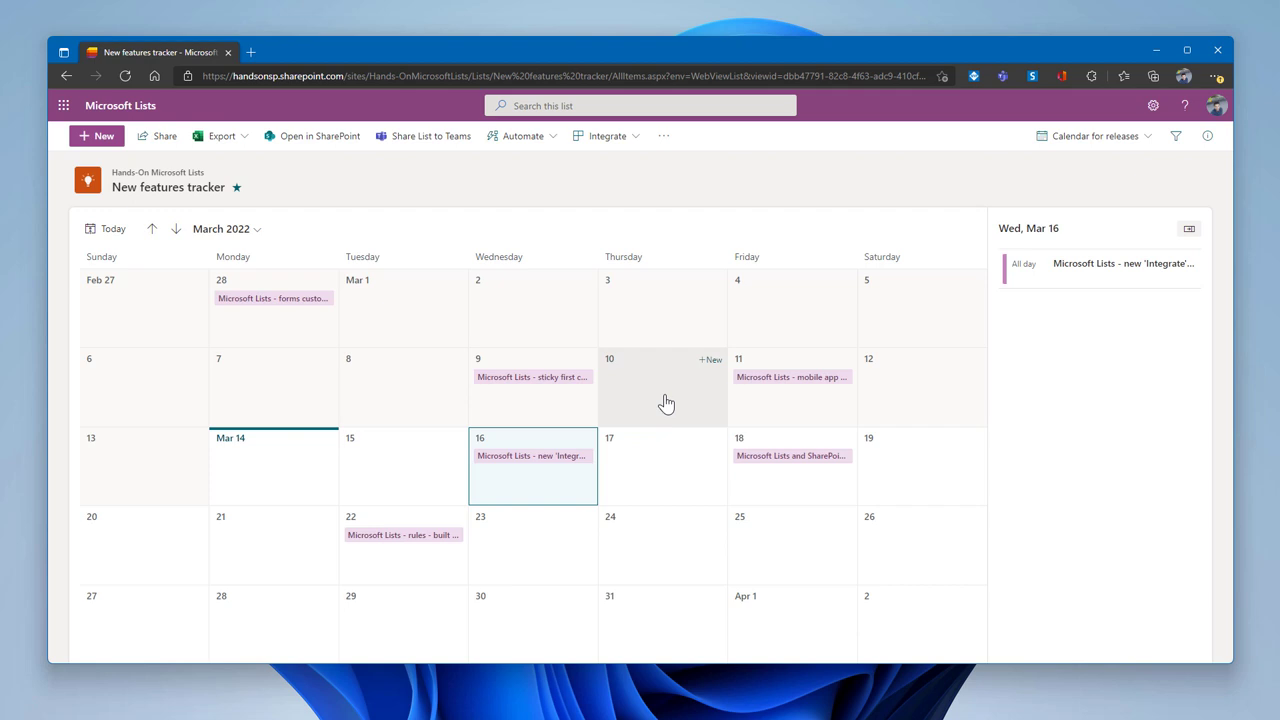
{"action": "left_click", "coordinate": [455, 363]}
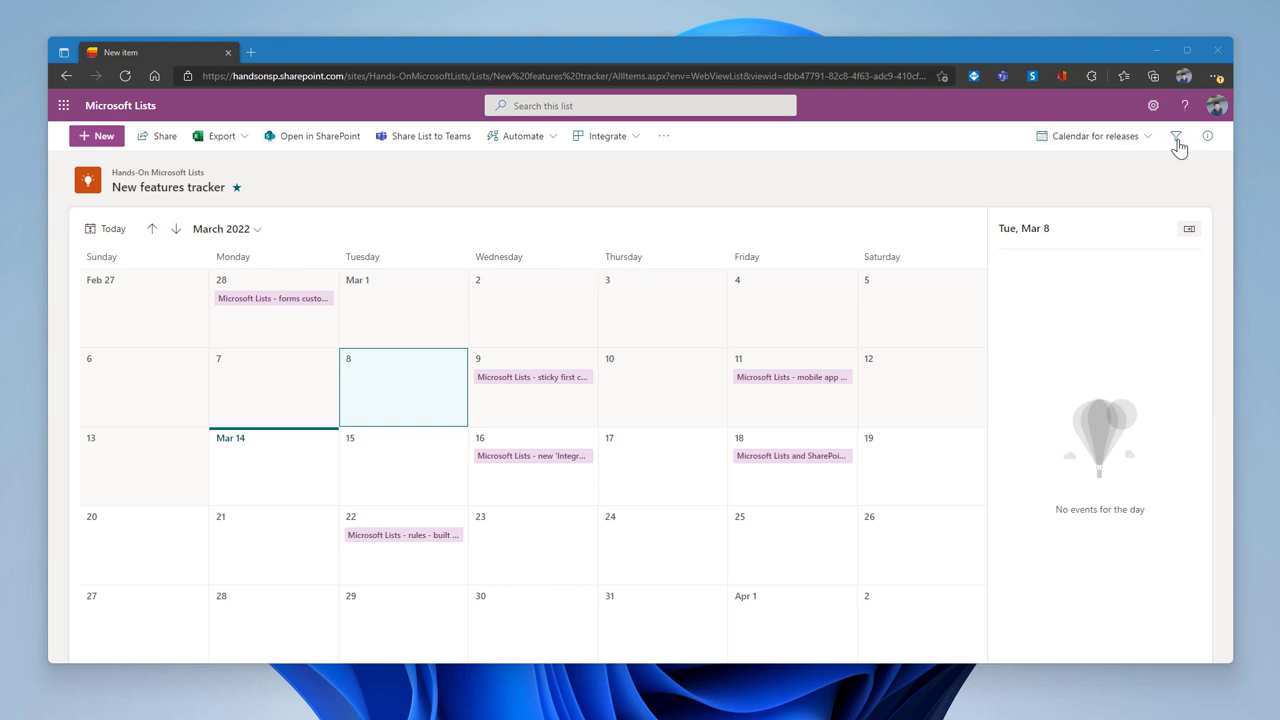
Step: Start another public view, show it as a board and name it "Board View for release"
{"action": "left_click", "coordinate": [1122, 143]}
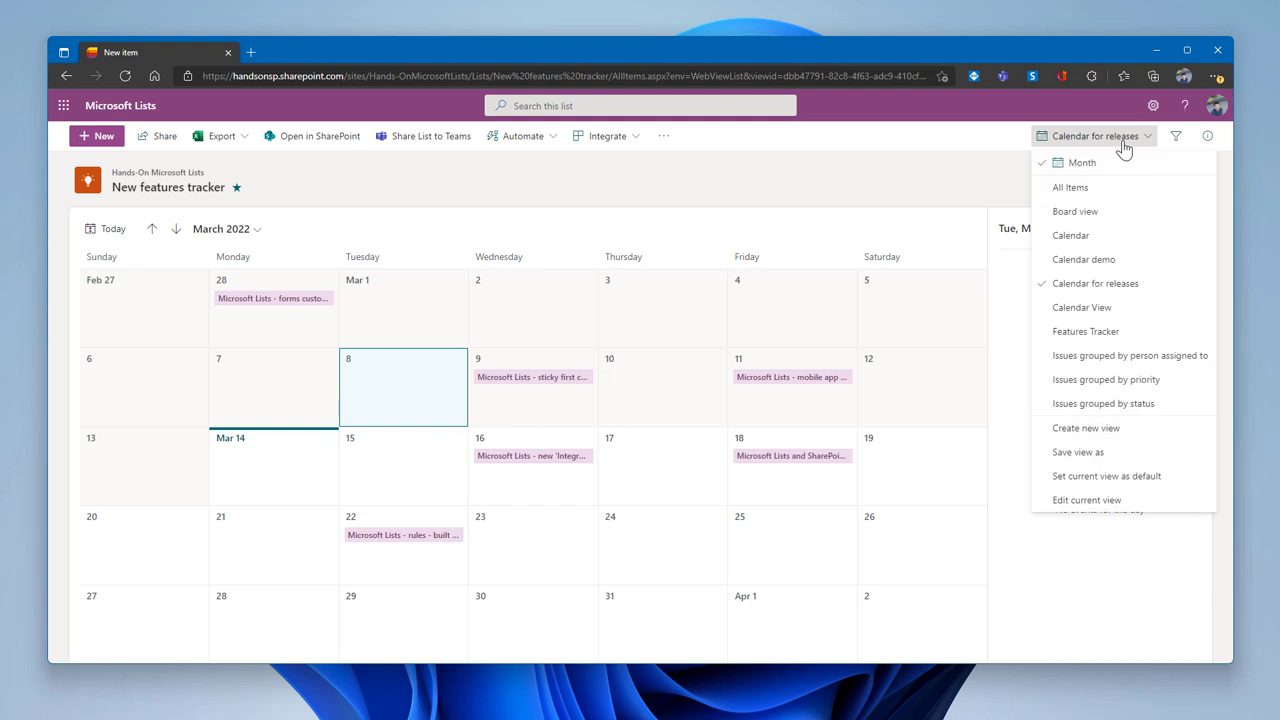
{"action": "left_click", "coordinate": [1117, 440]}
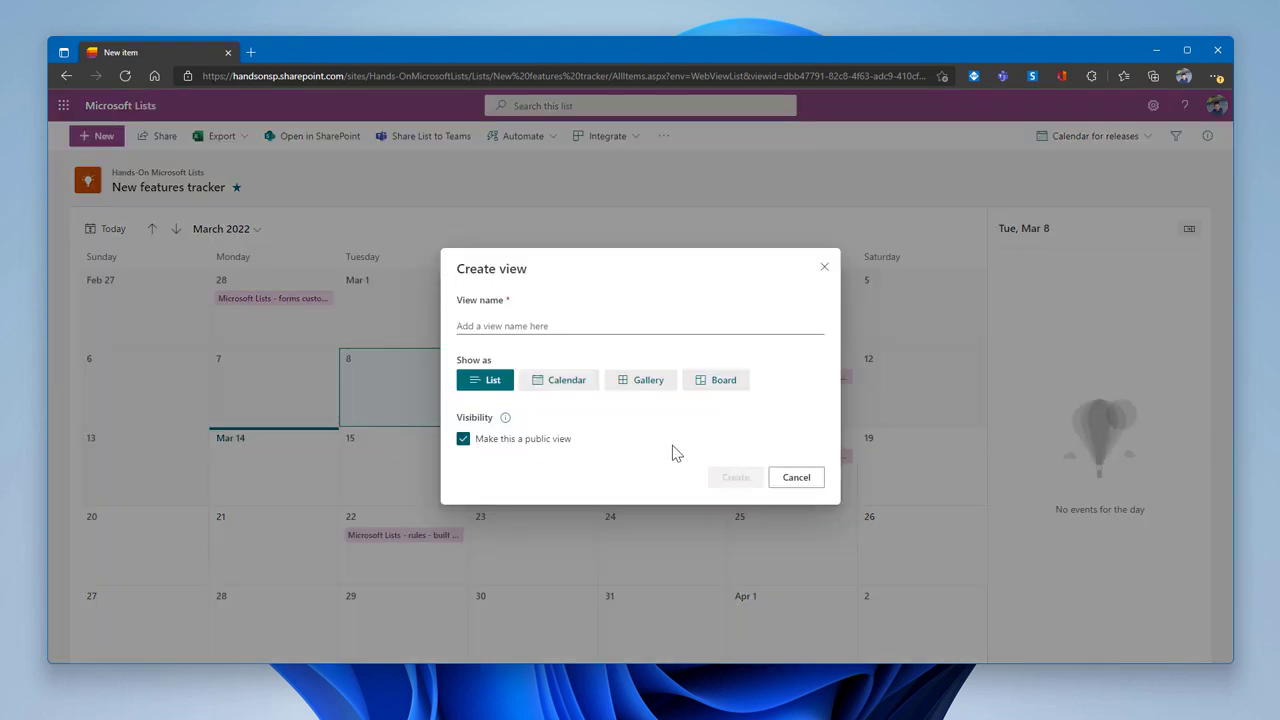
{"action": "left_click", "coordinate": [727, 386]}
{"action": "left_click", "coordinate": [543, 297]}
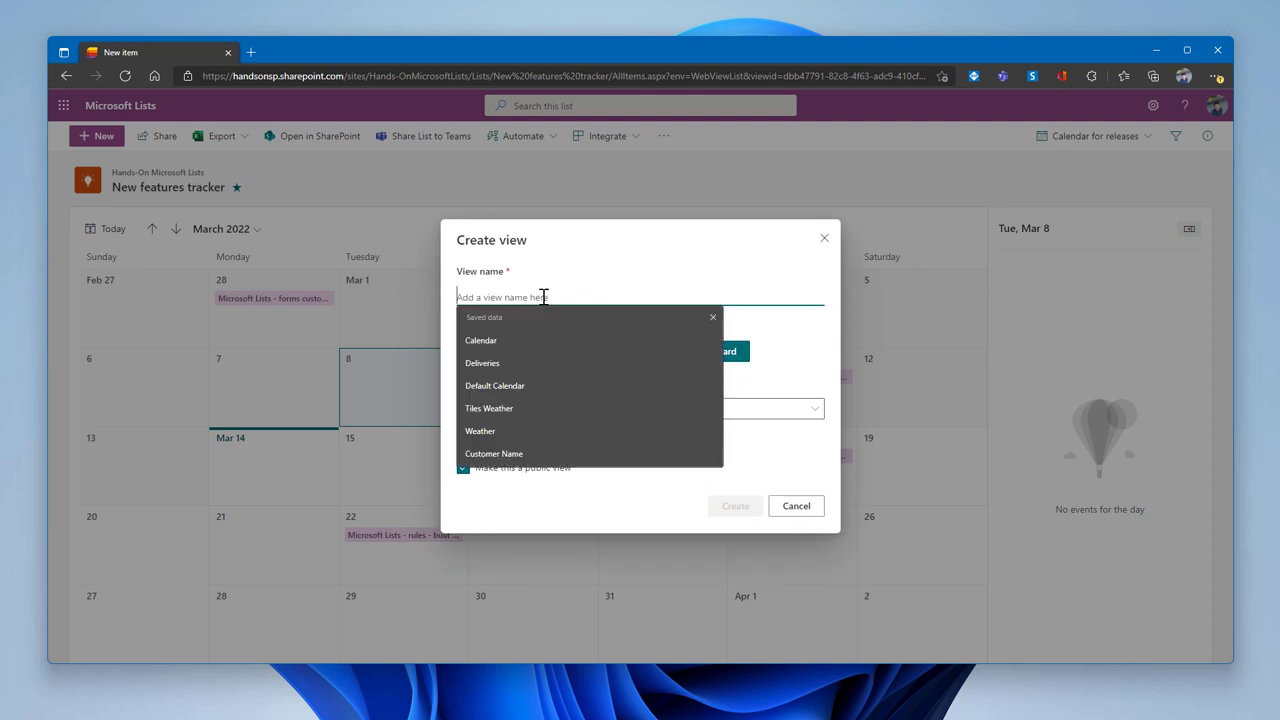
{"action": "type", "text": "Board View fo"}
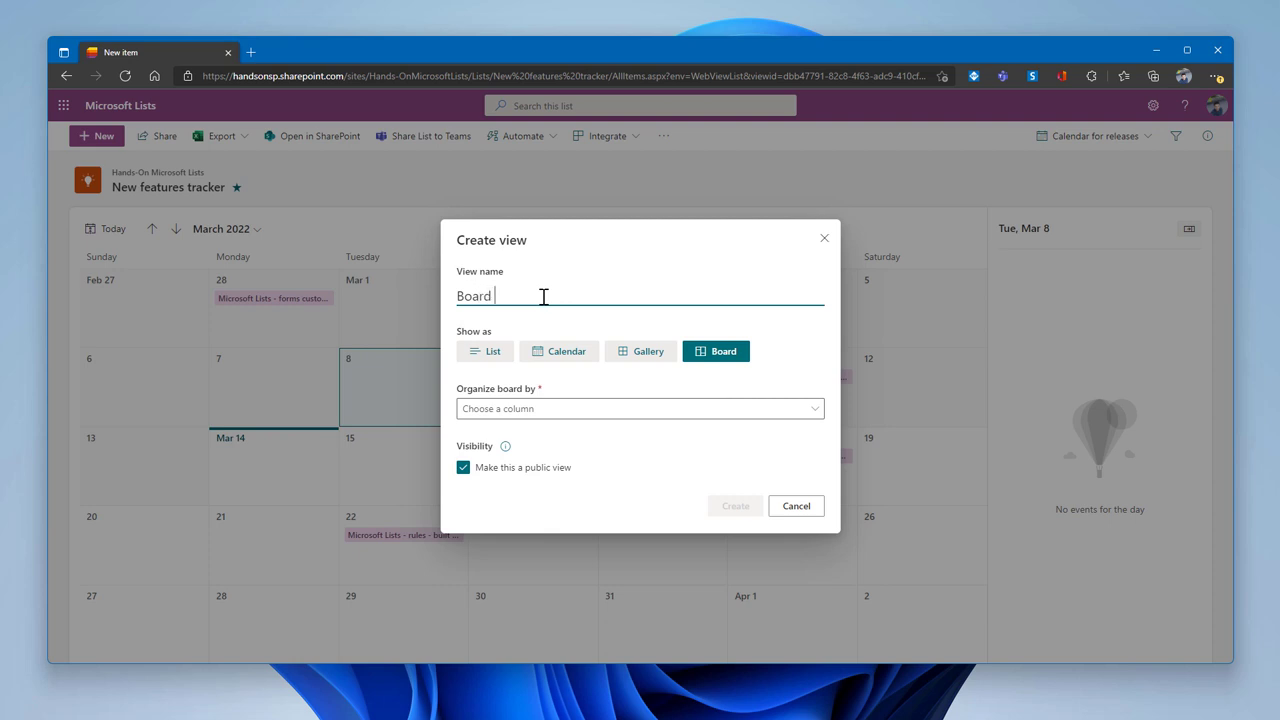
{"action": "type", "text": "r release"}
Step: Organize the board by the Status column and create the view
{"action": "left_click", "coordinate": [600, 404]}
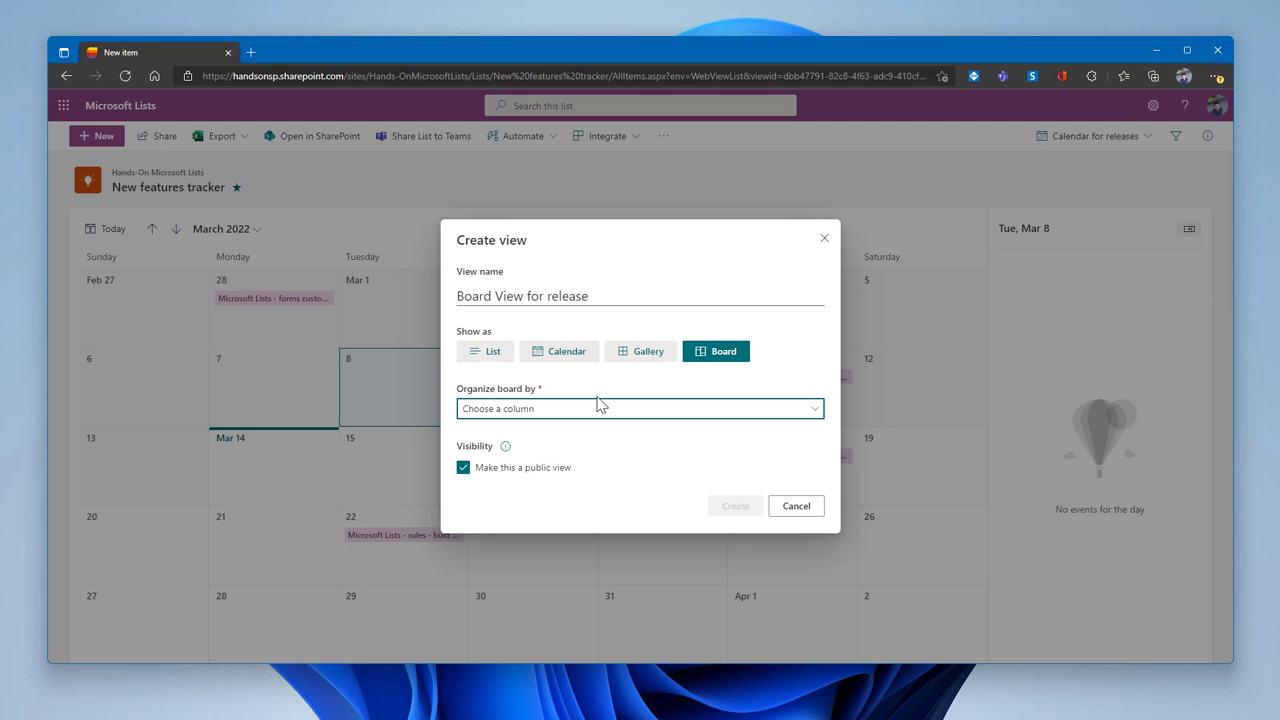
{"action": "left_click", "coordinate": [597, 410]}
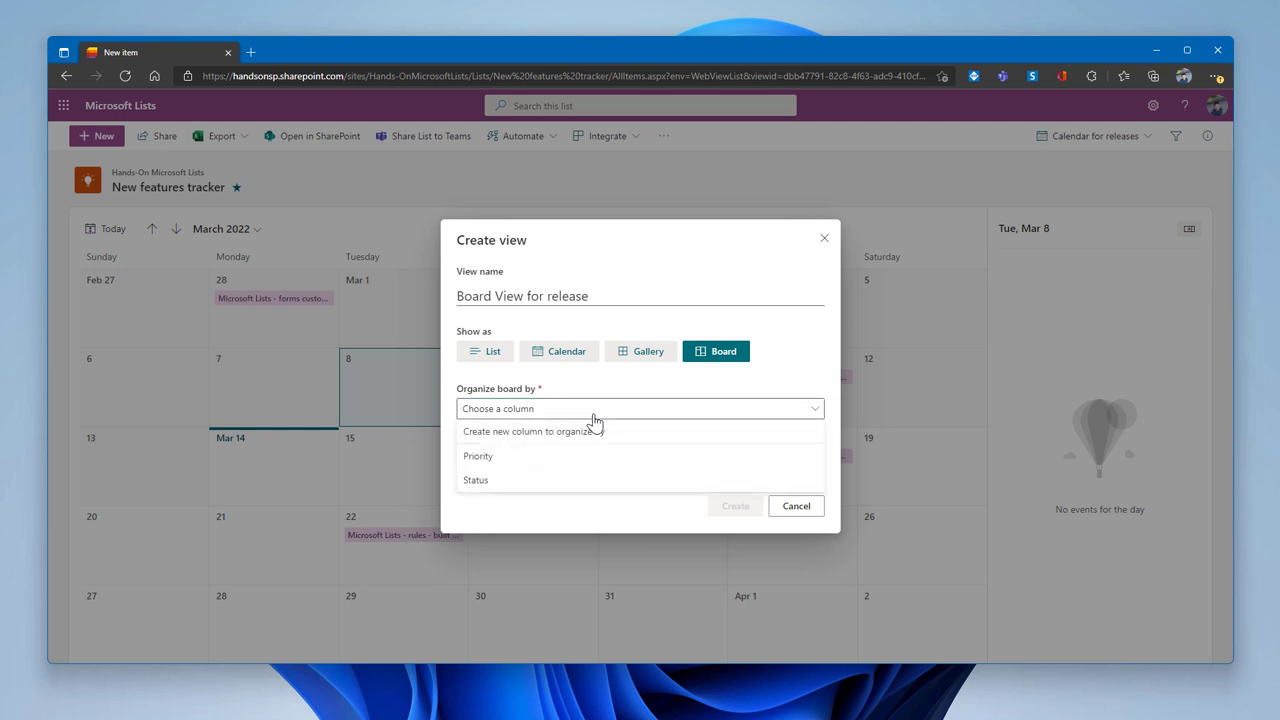
{"action": "left_click", "coordinate": [567, 480]}
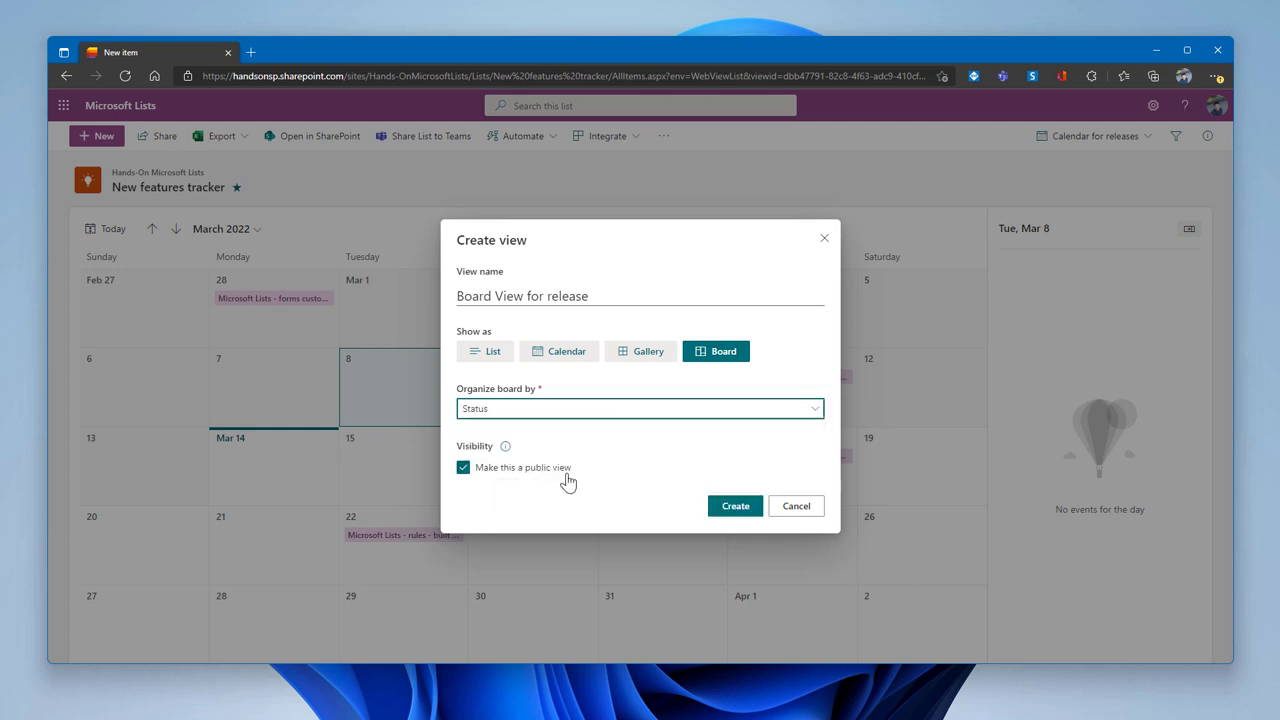
{"action": "left_click", "coordinate": [743, 512]}
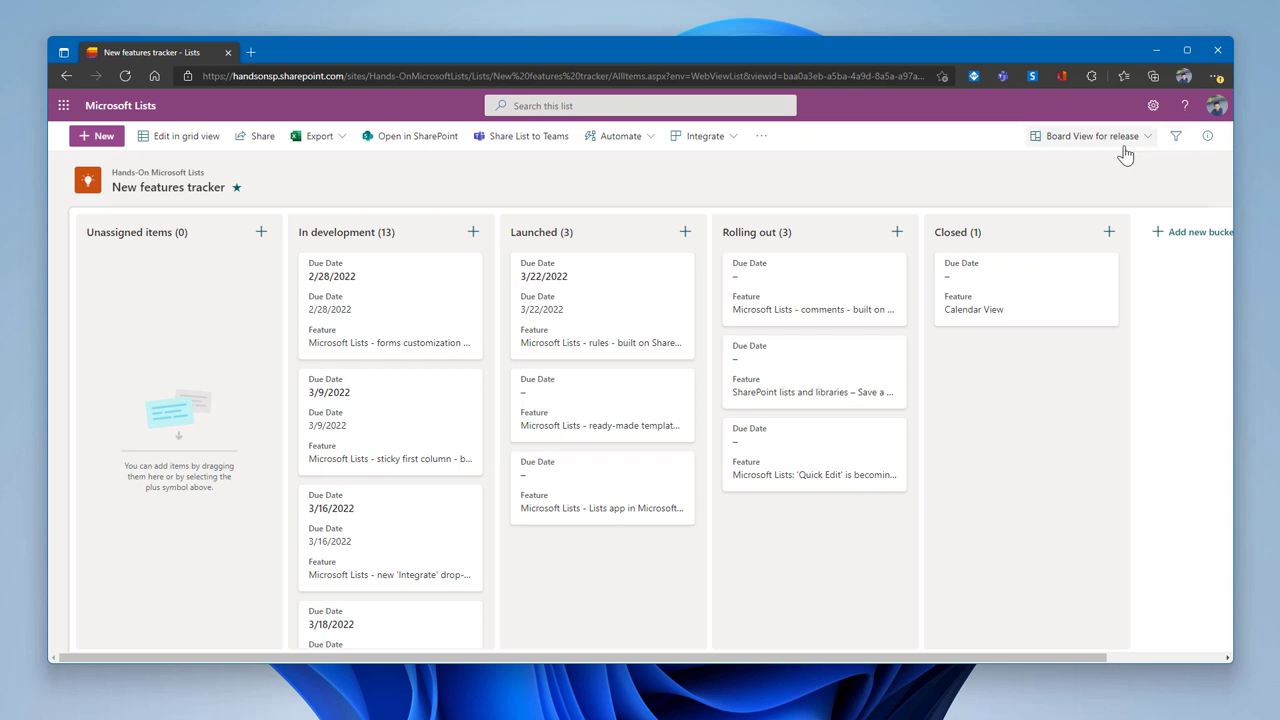
Step: Open the card customization of the board view and remove both Due Date fields from the cards
{"action": "left_click", "coordinate": [1087, 140]}
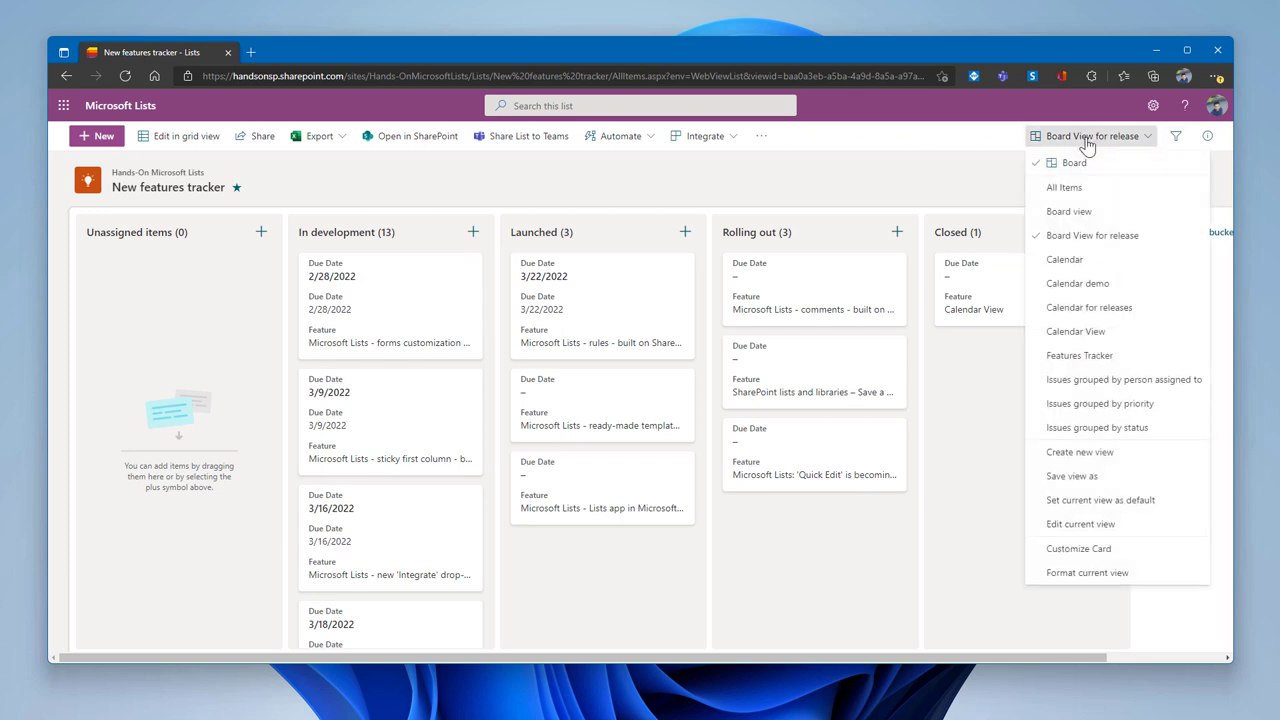
{"action": "left_click", "coordinate": [1104, 556]}
{"action": "scroll", "coordinate": [440, 300], "scroll_direction": "down", "scroll_amount": 1}
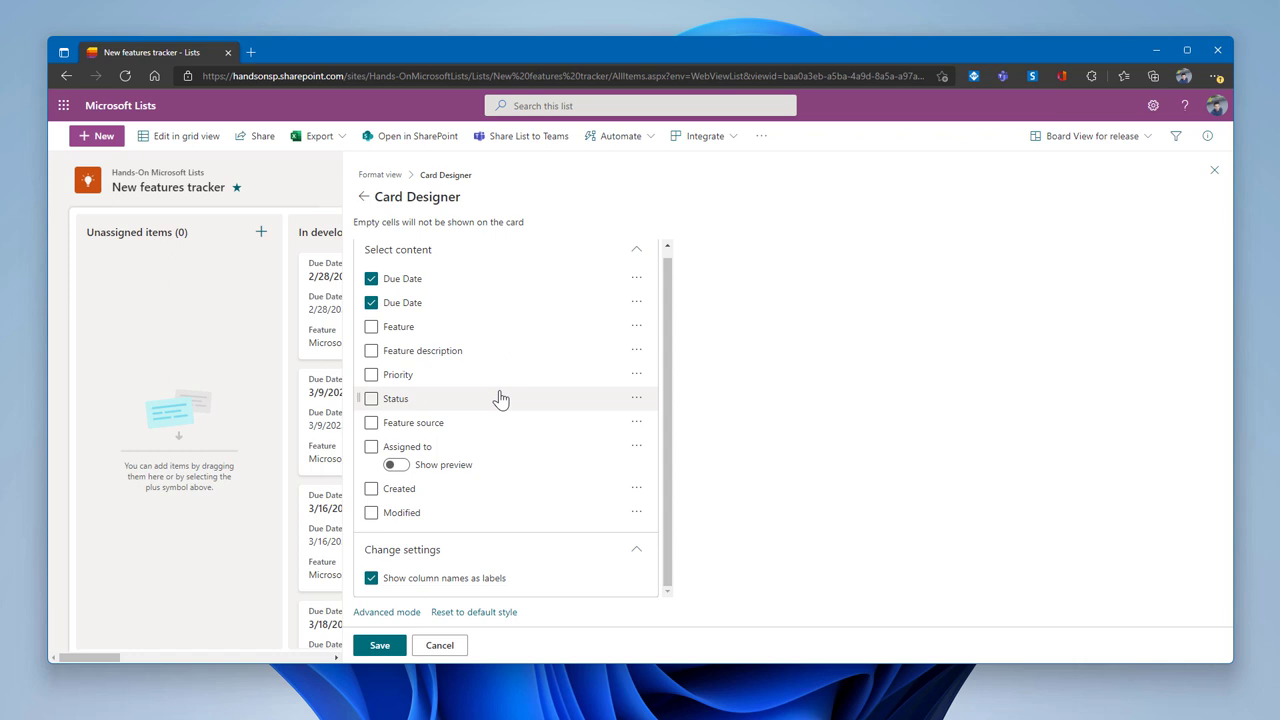
{"action": "left_click", "coordinate": [371, 302]}
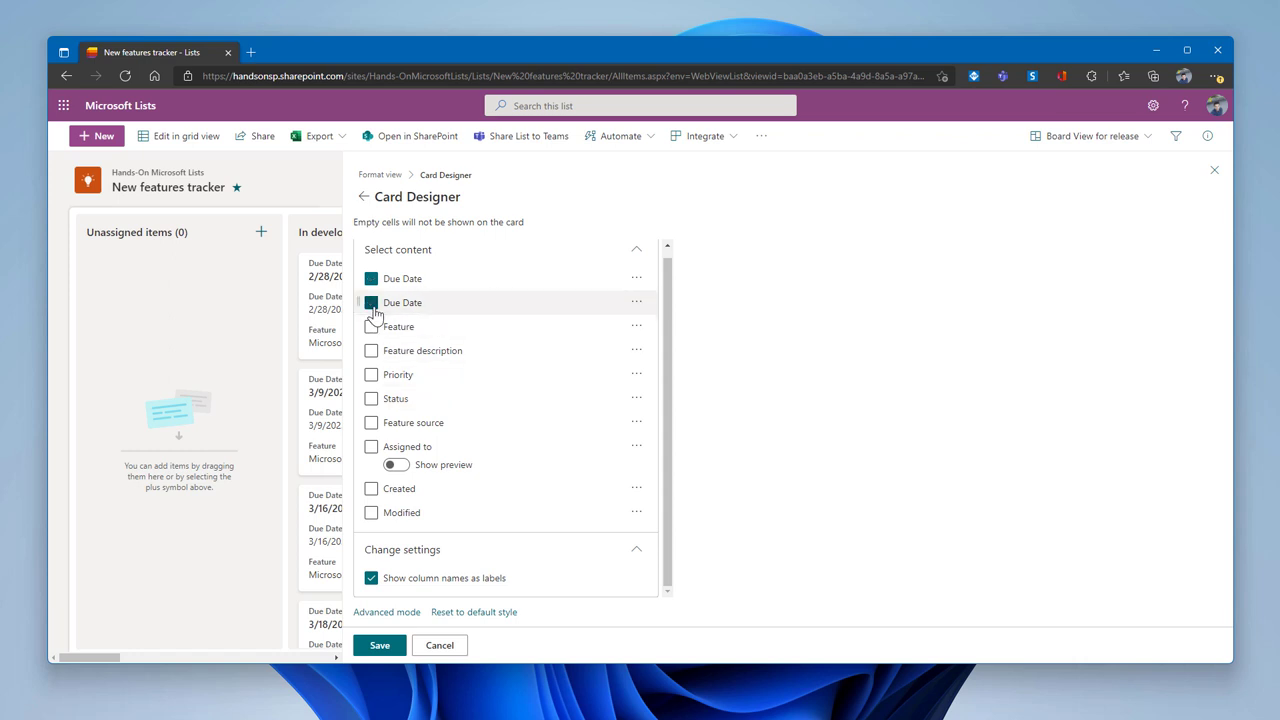
{"action": "left_click", "coordinate": [372, 284]}
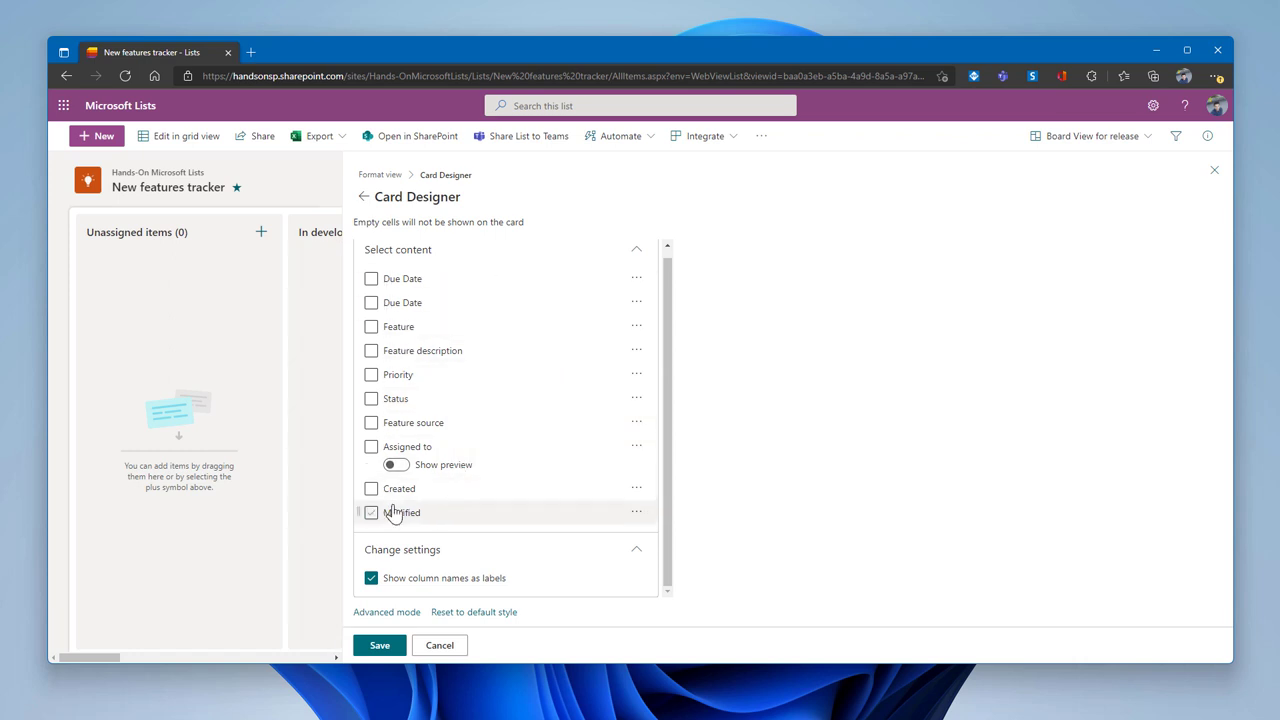
Step: Show Feature, Feature description and Assigned to with its preview on the cards, save the design and close the Card Designer
{"action": "scroll", "coordinate": [563, 486], "scroll_direction": "up", "scroll_amount": 1}
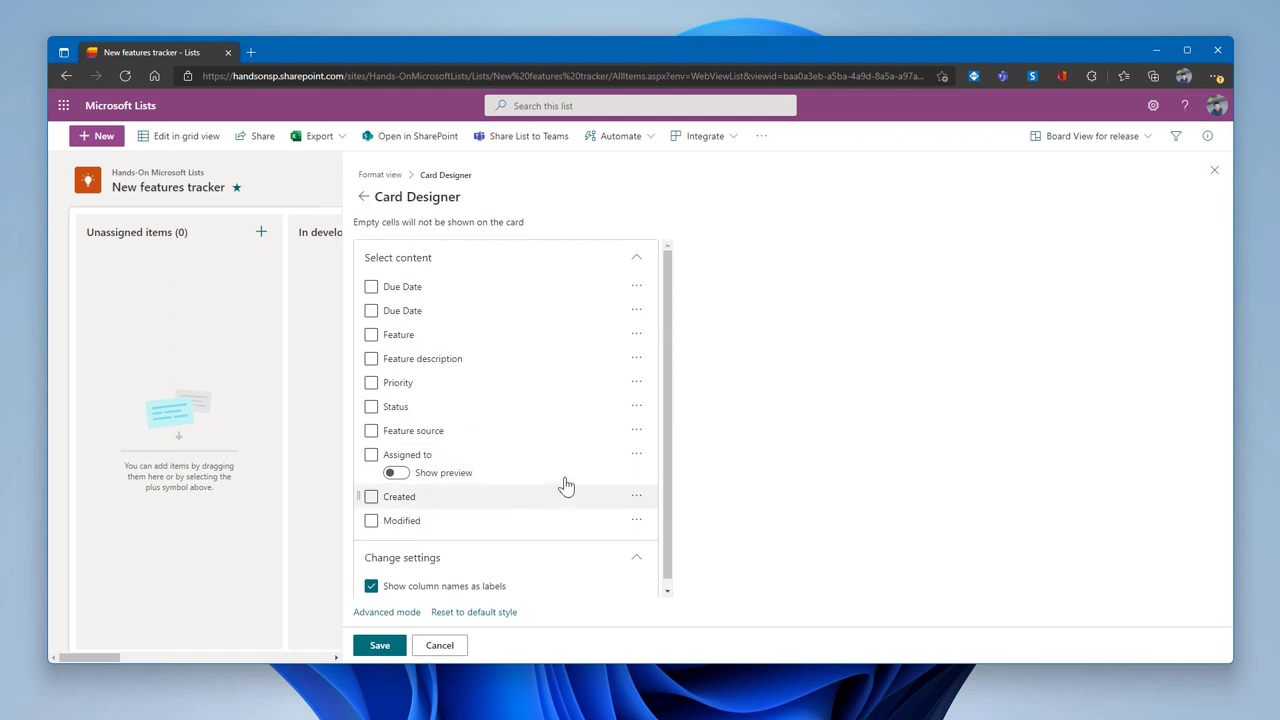
{"action": "left_click", "coordinate": [371, 336]}
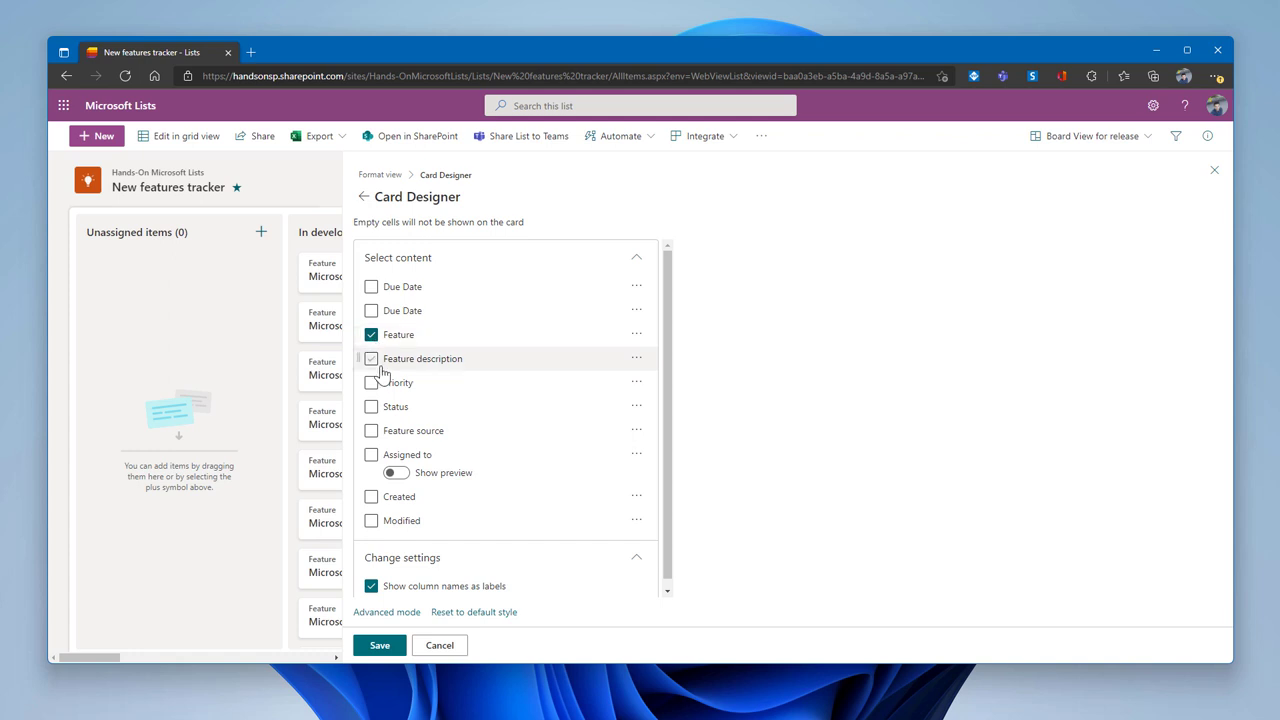
{"action": "left_click", "coordinate": [374, 362]}
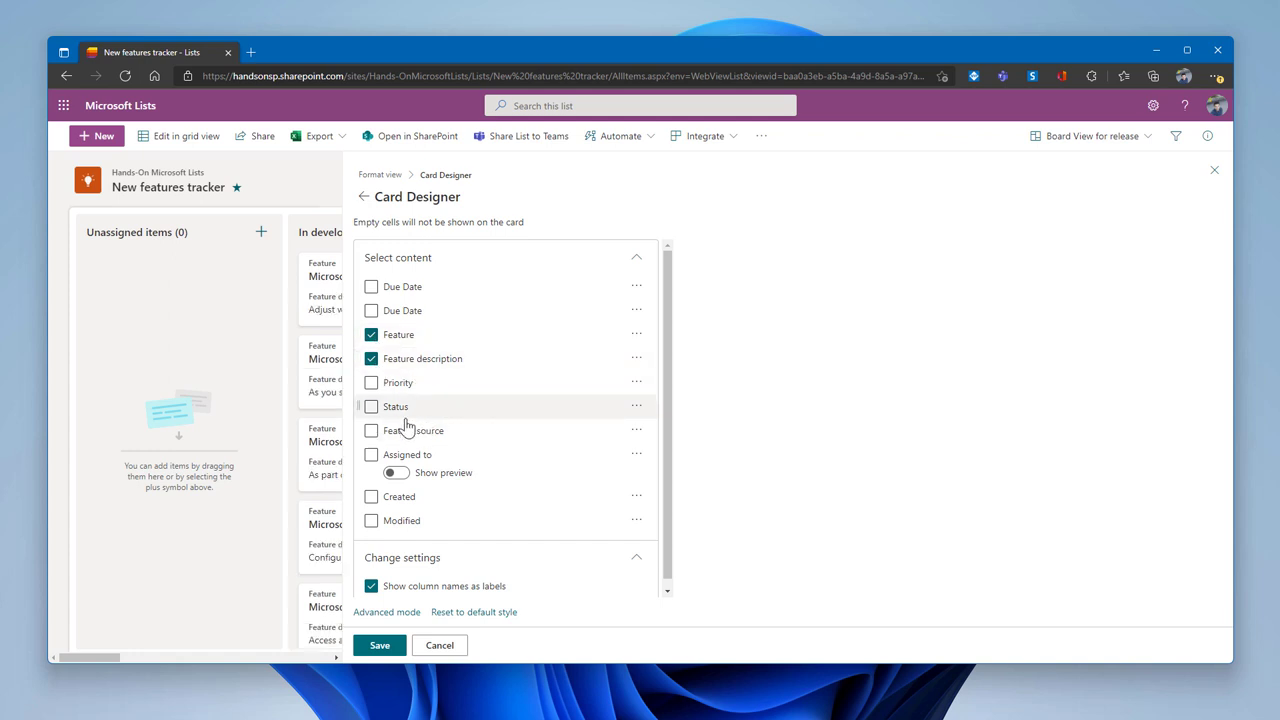
{"action": "left_click", "coordinate": [372, 456]}
{"action": "left_click", "coordinate": [390, 473]}
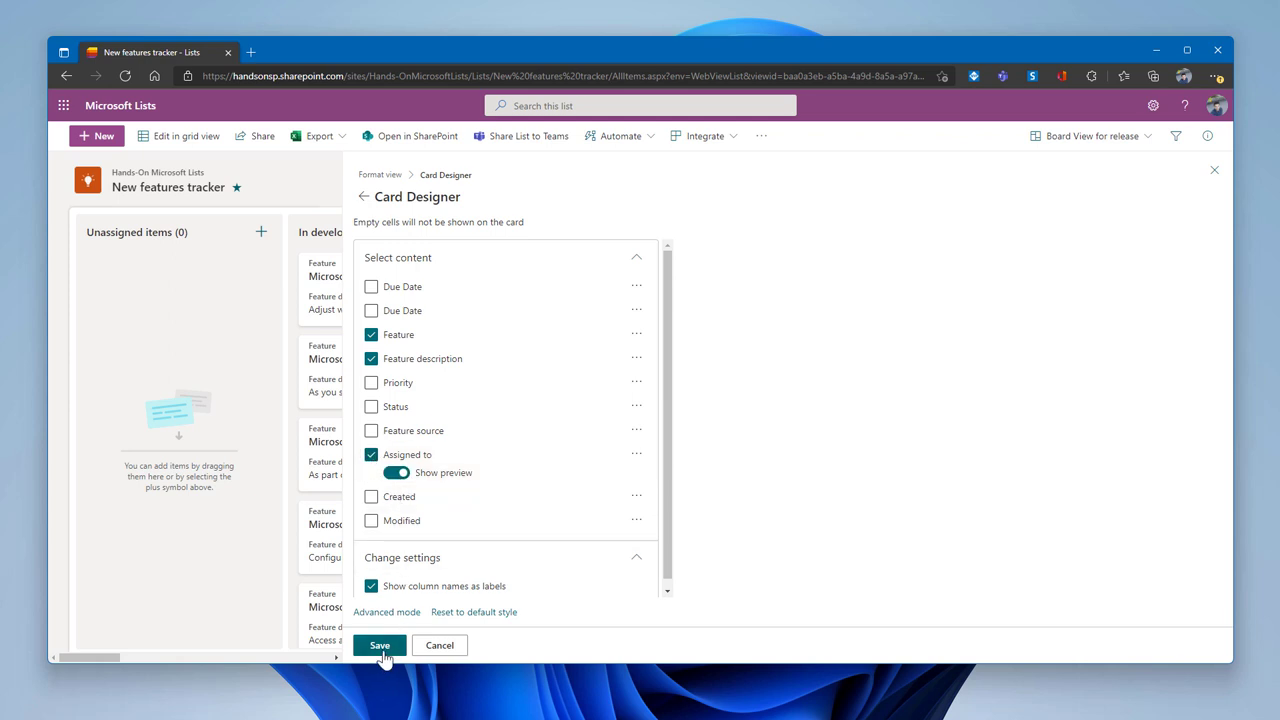
{"action": "left_click", "coordinate": [380, 646]}
{"action": "left_click", "coordinate": [1215, 172]}
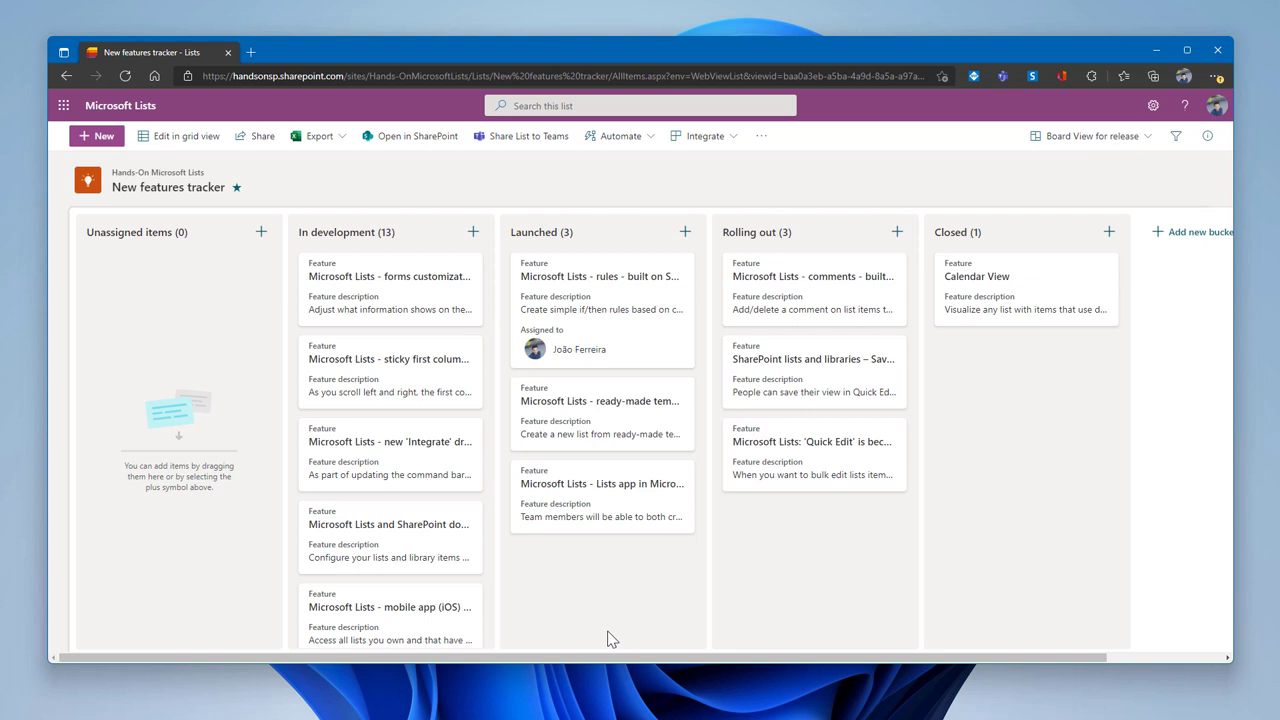
Step: Move the forms customization card from the In development bucket to the Launched bucket
{"action": "left_click_drag", "start_coordinate": [391, 290], "coordinate": [606, 592]}
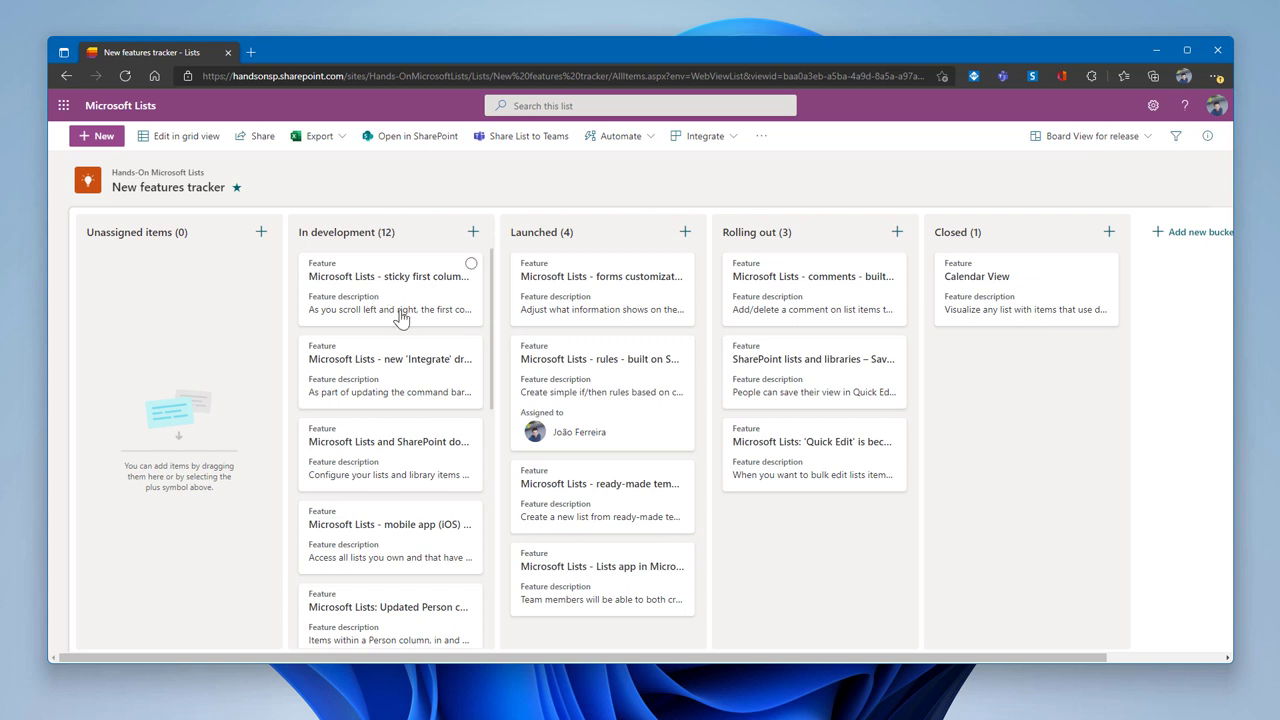
Step: View the details of the ready-made templates card in the Launched bucket, close them, and open the Asset manager list from the Lists home
{"action": "left_click", "coordinate": [576, 514]}
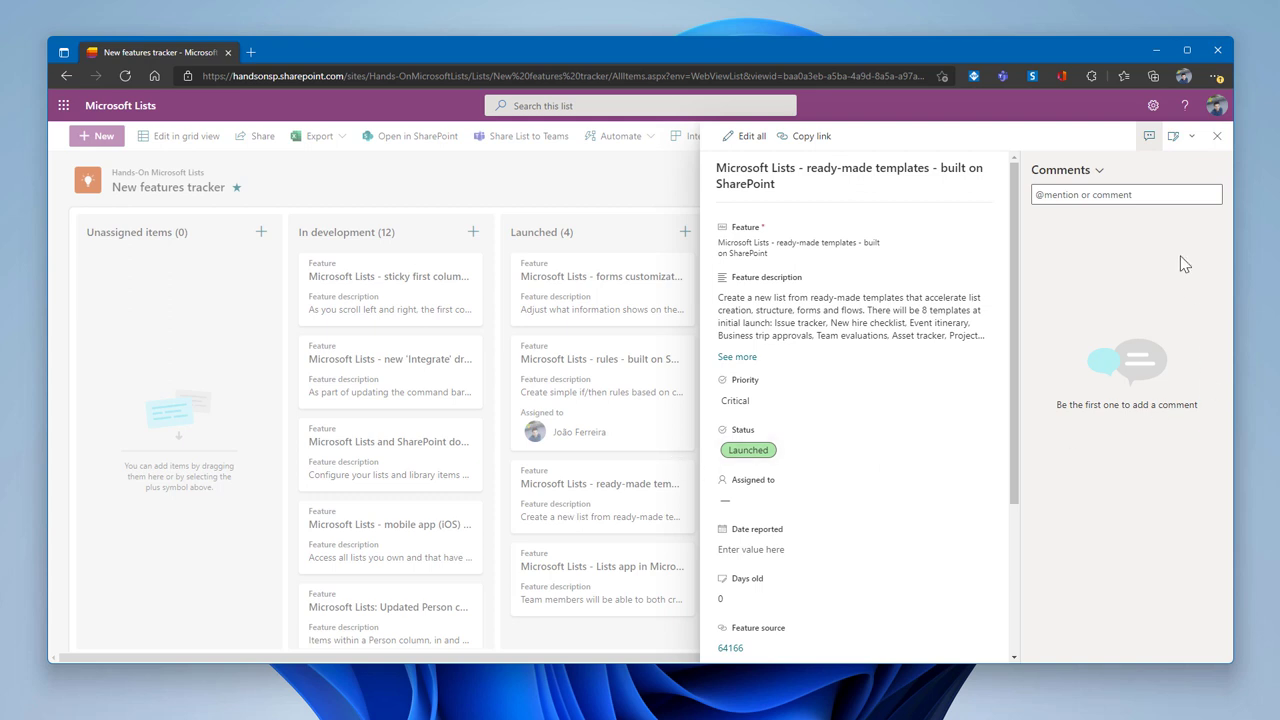
{"action": "left_click", "coordinate": [1217, 135]}
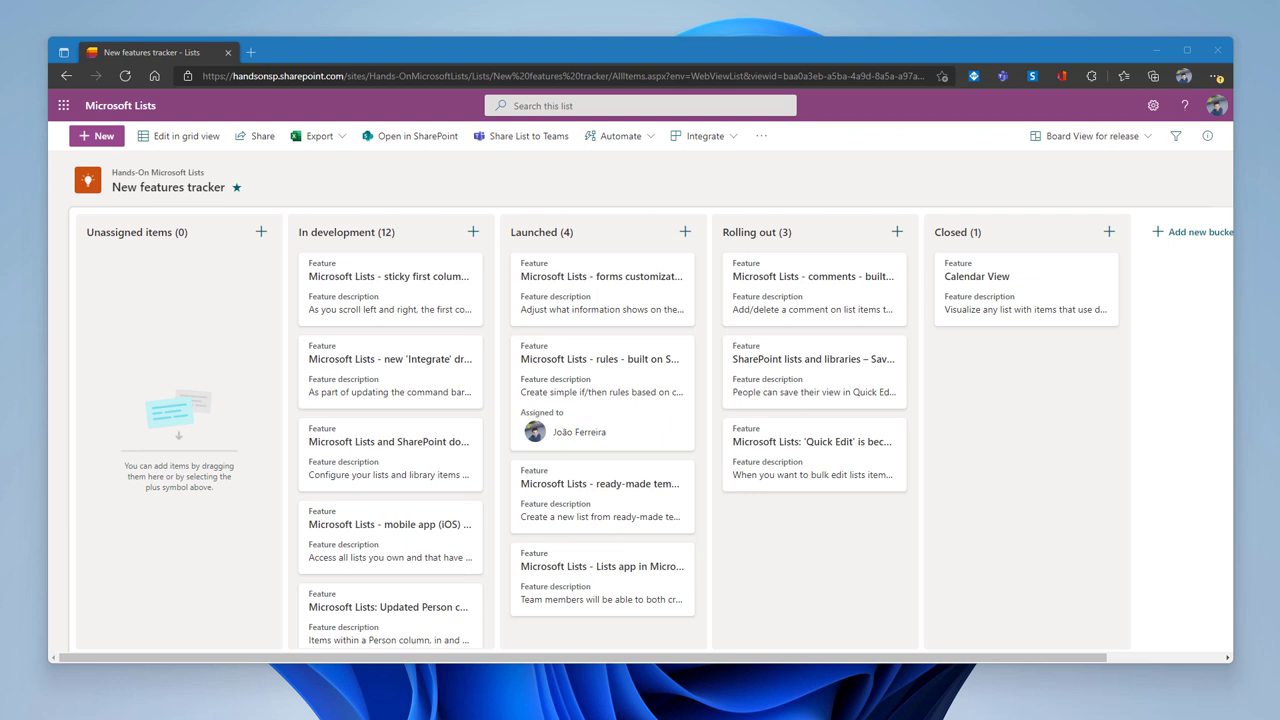
{"action": "left_click", "coordinate": [138, 110]}
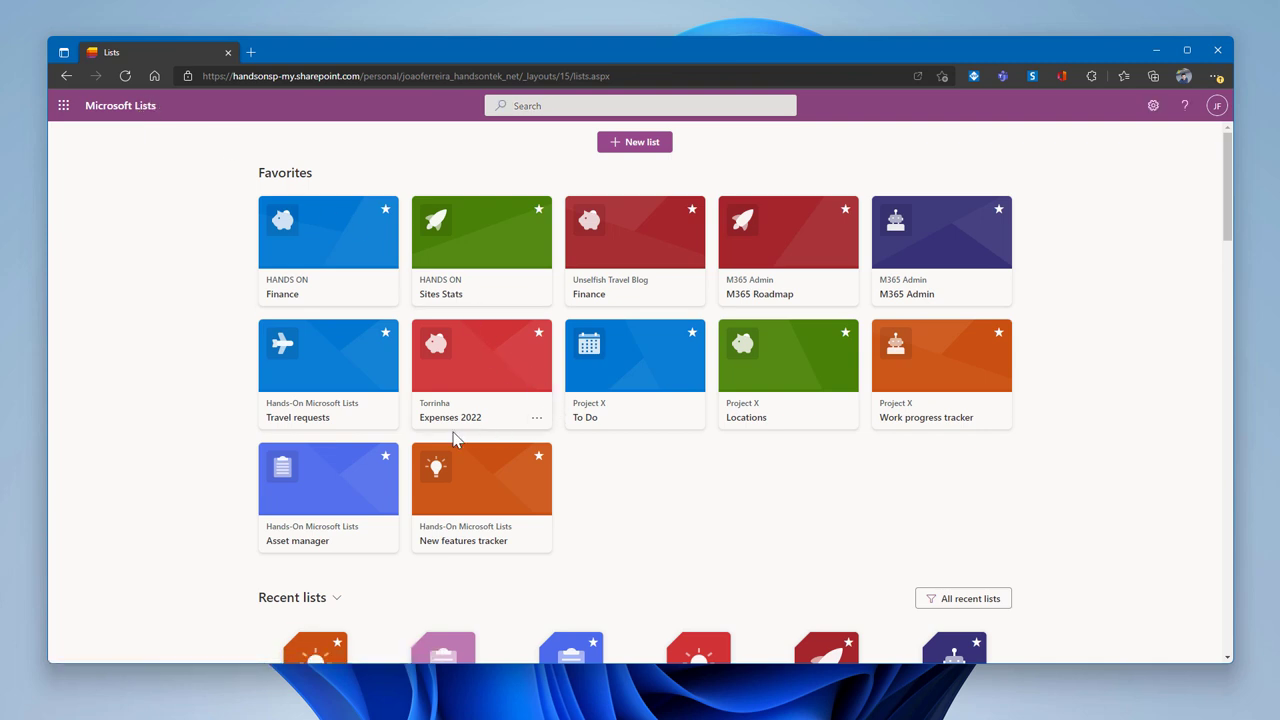
{"action": "left_click", "coordinate": [351, 489]}
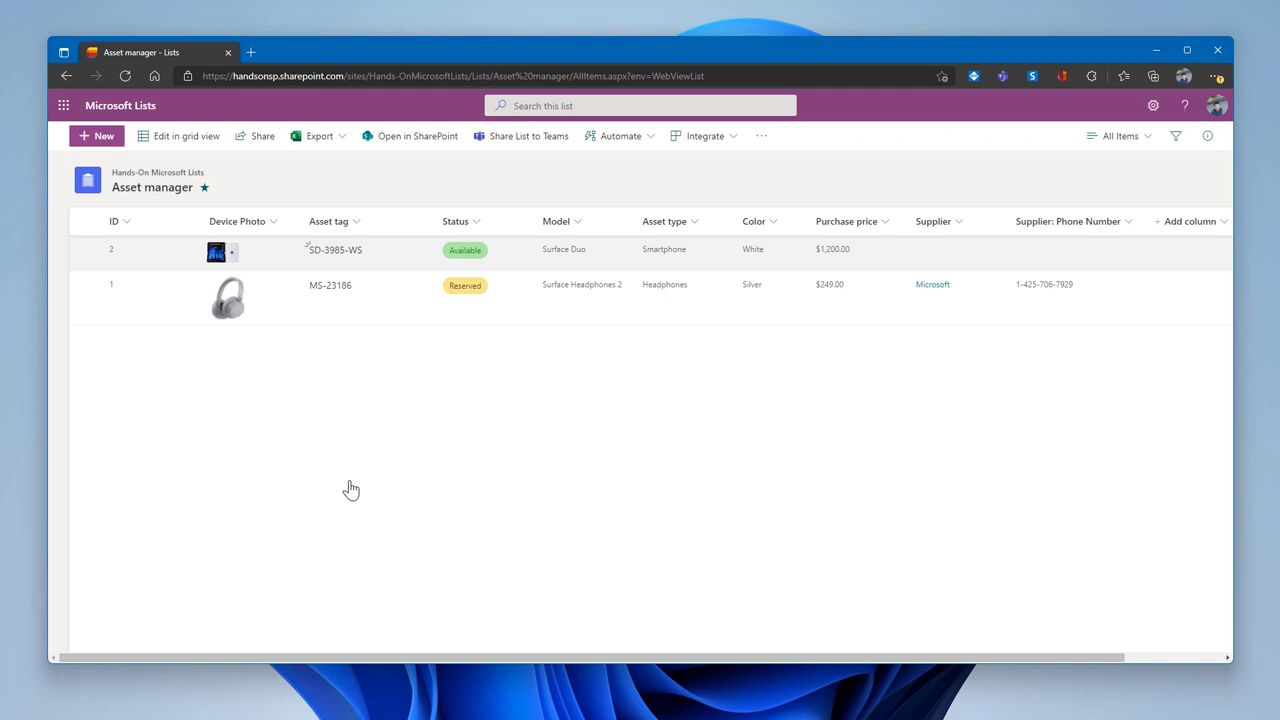
Step: Create a public gallery view of the Asset manager list named "Gallery view for devices"
{"action": "left_click", "coordinate": [1100, 137]}
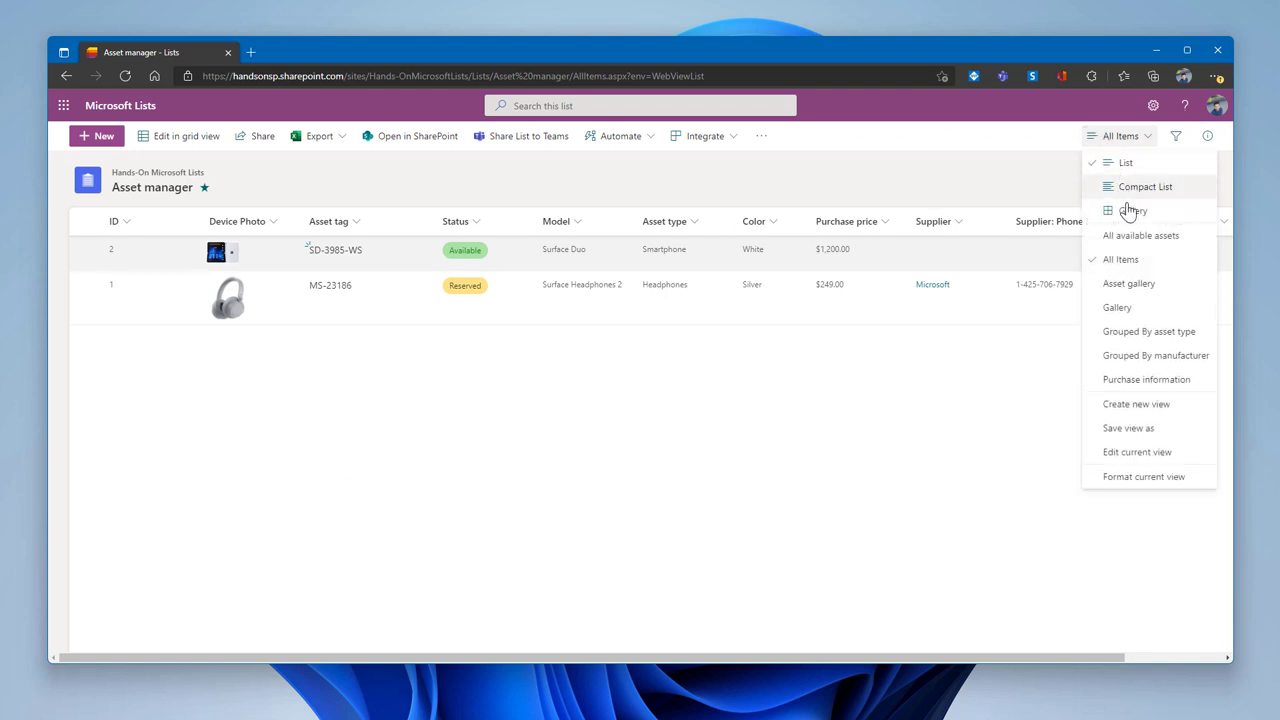
{"action": "left_click", "coordinate": [1150, 405]}
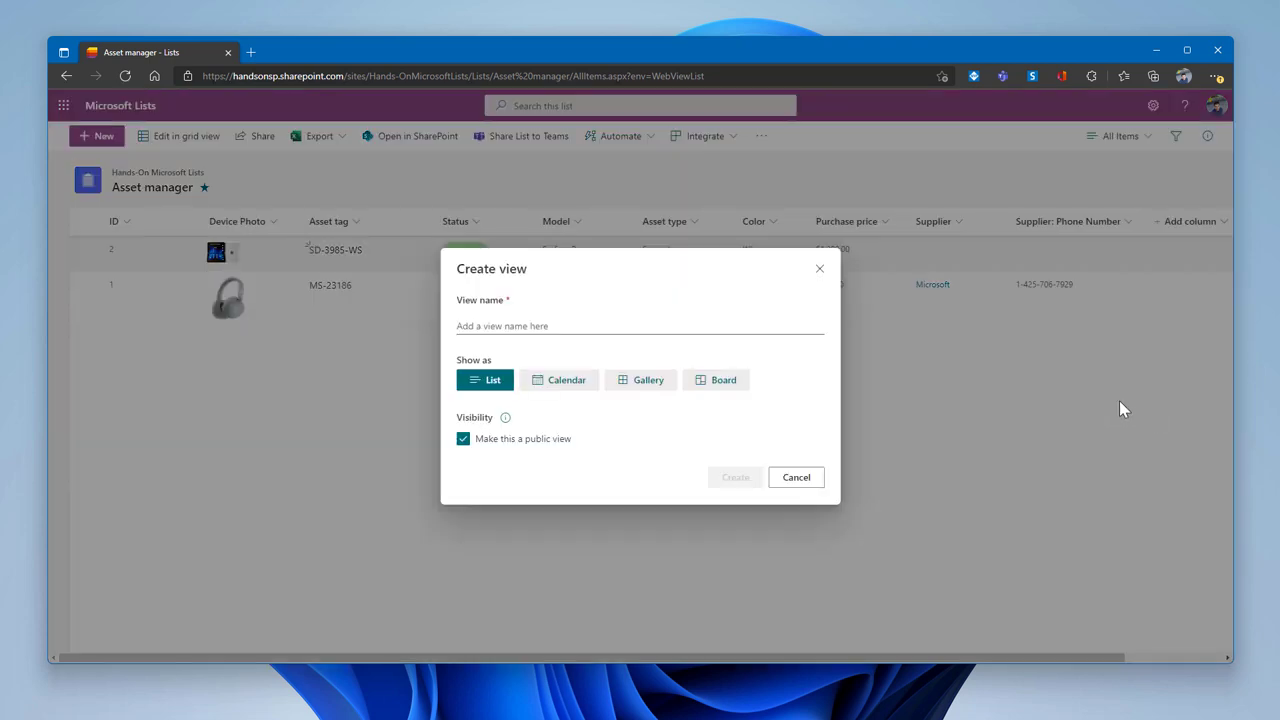
{"action": "left_click", "coordinate": [620, 381]}
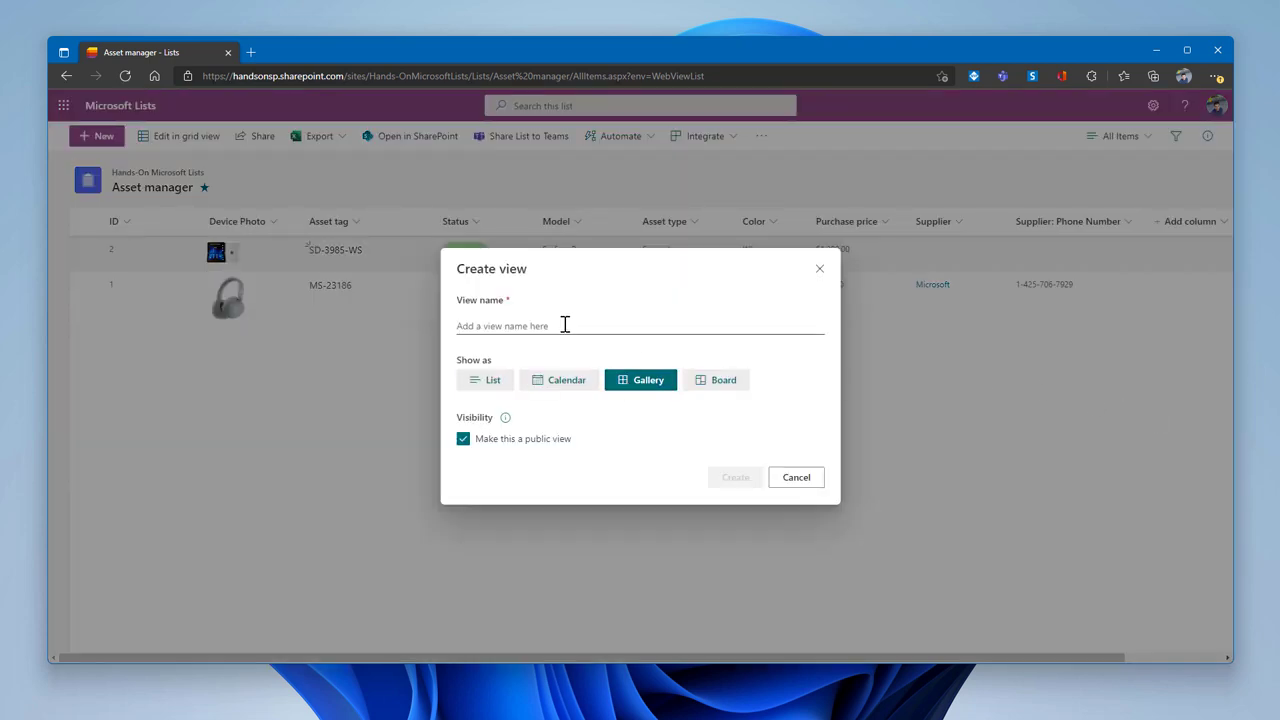
{"action": "left_click", "coordinate": [565, 323]}
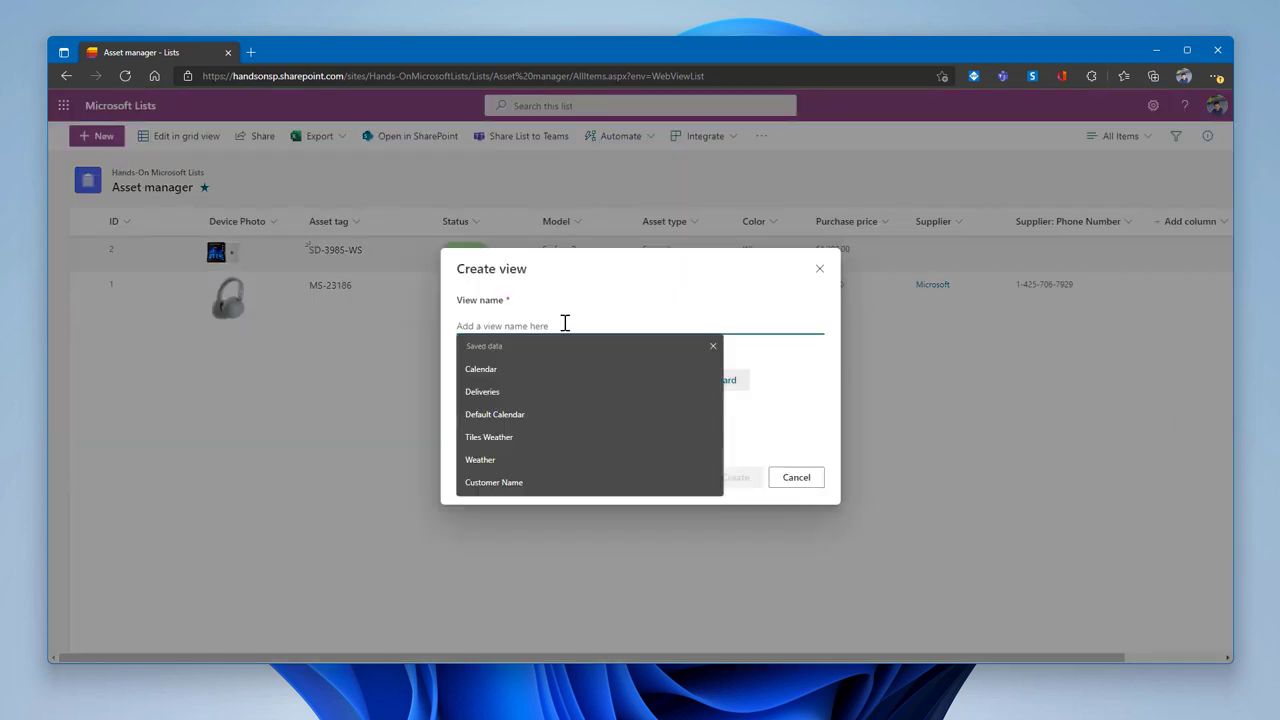
{"action": "type", "text": "Gallery view for devices"}
{"action": "left_click", "coordinate": [735, 478]}
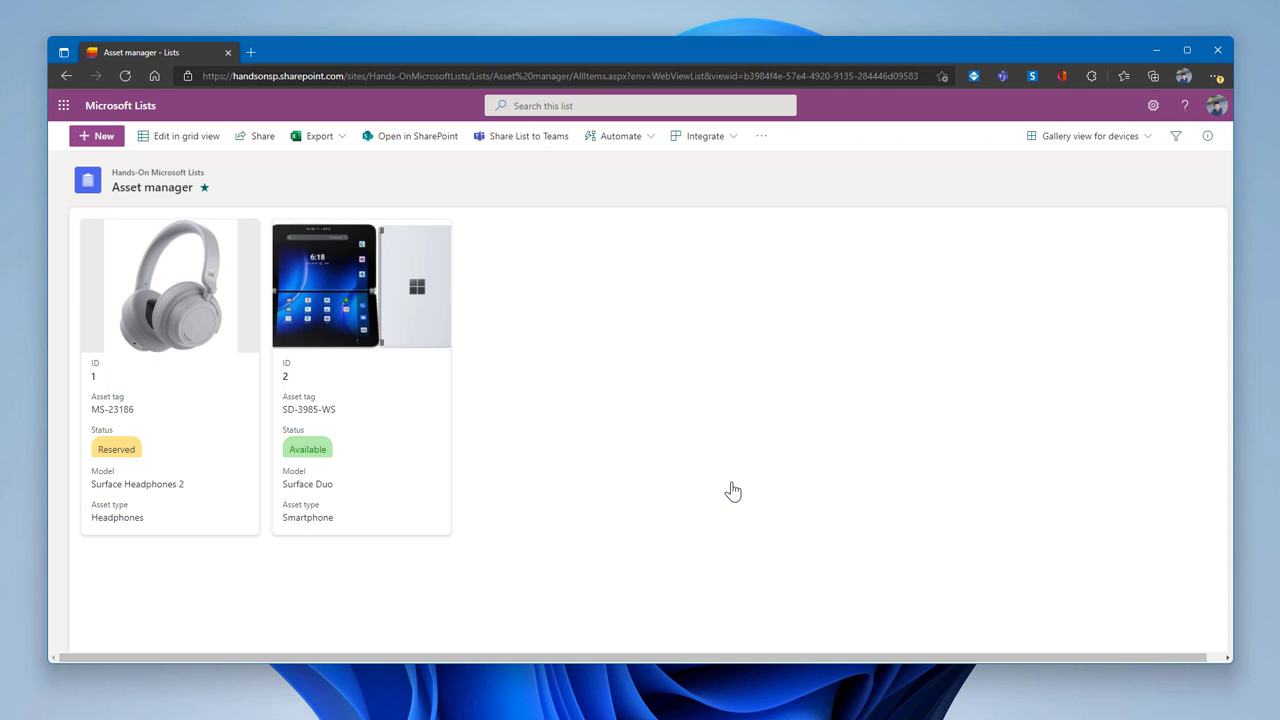
Step: View the Surface Duo item's details, close them, and open the Card Designer for the current gallery view
{"action": "left_click", "coordinate": [400, 418]}
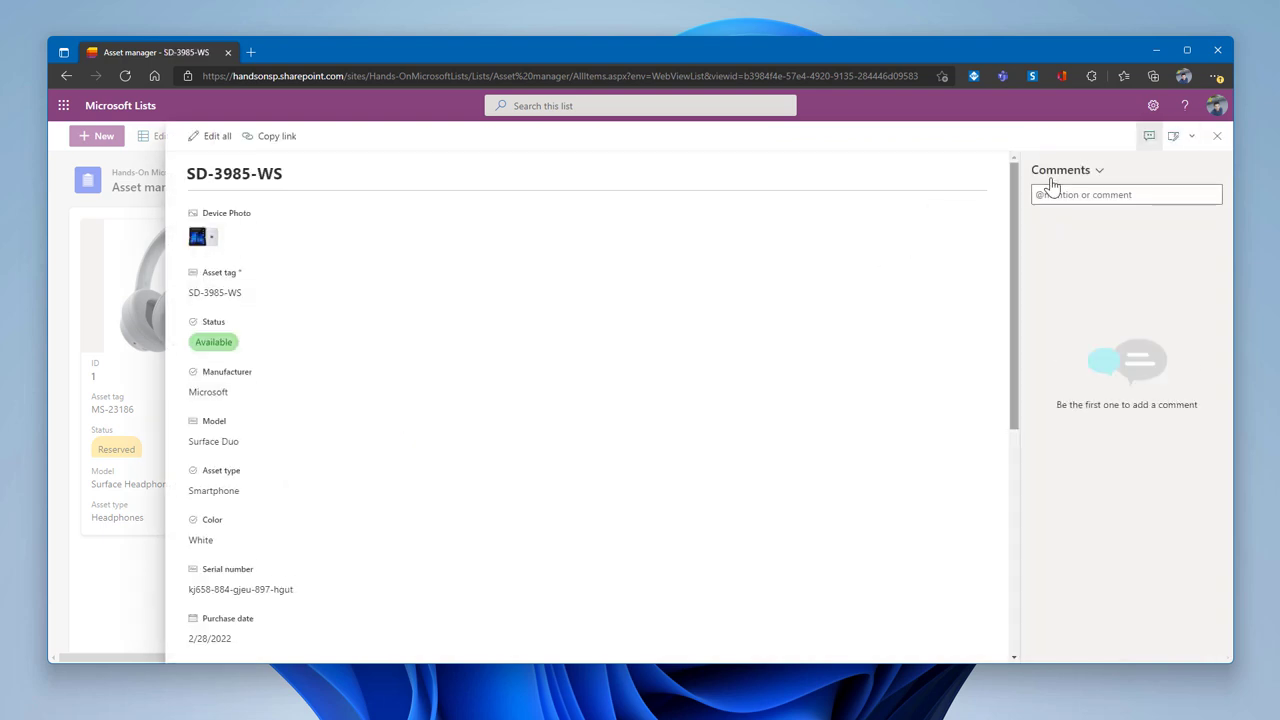
{"action": "left_click", "coordinate": [1217, 136]}
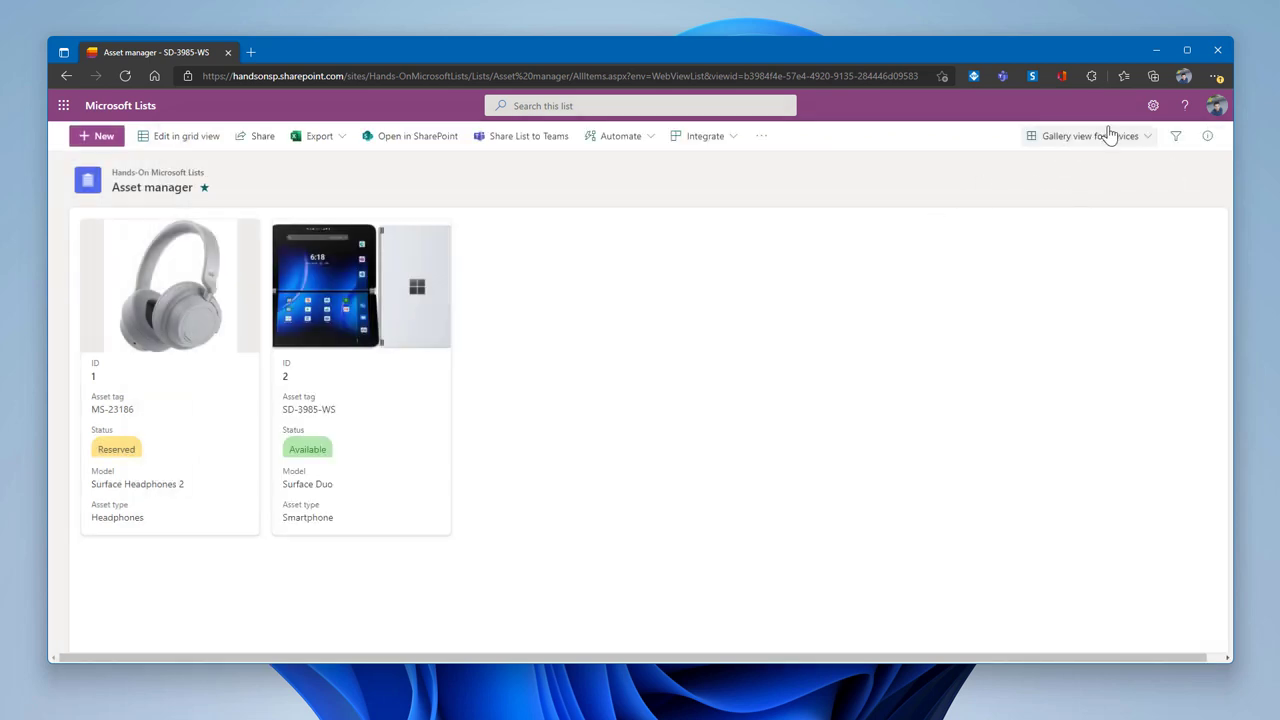
{"action": "left_click", "coordinate": [1135, 136]}
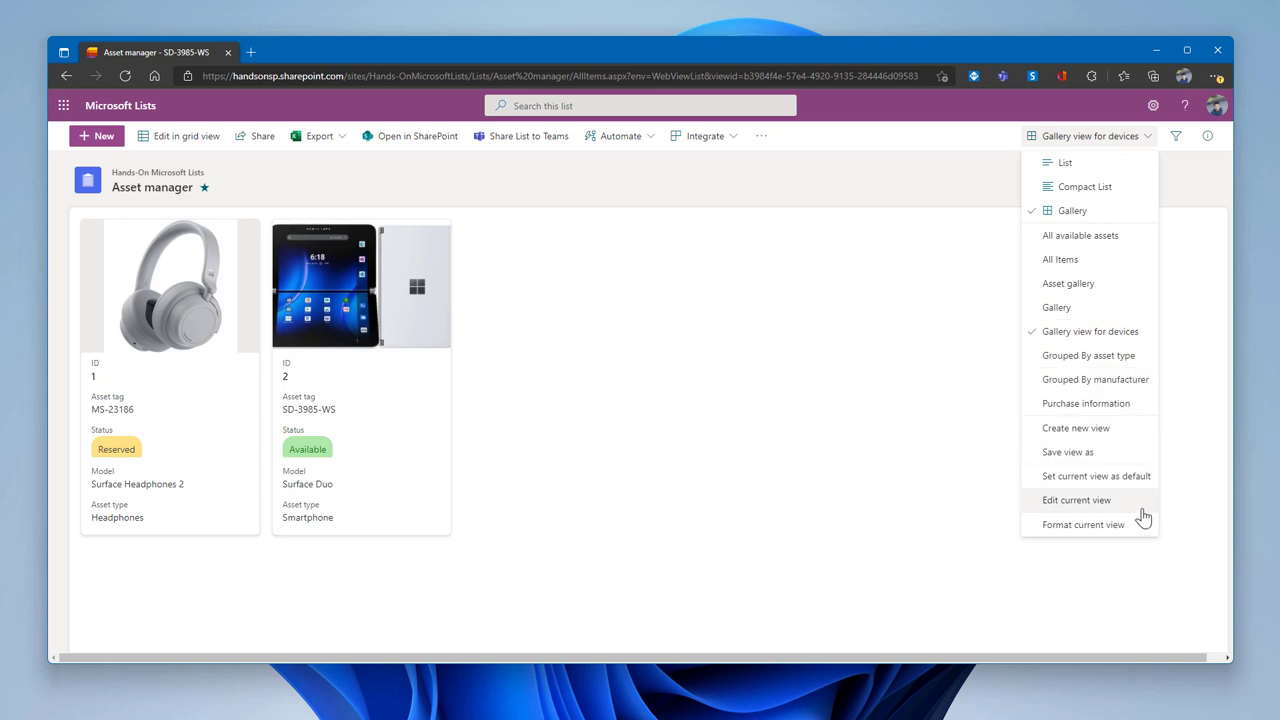
{"action": "left_click", "coordinate": [1083, 525]}
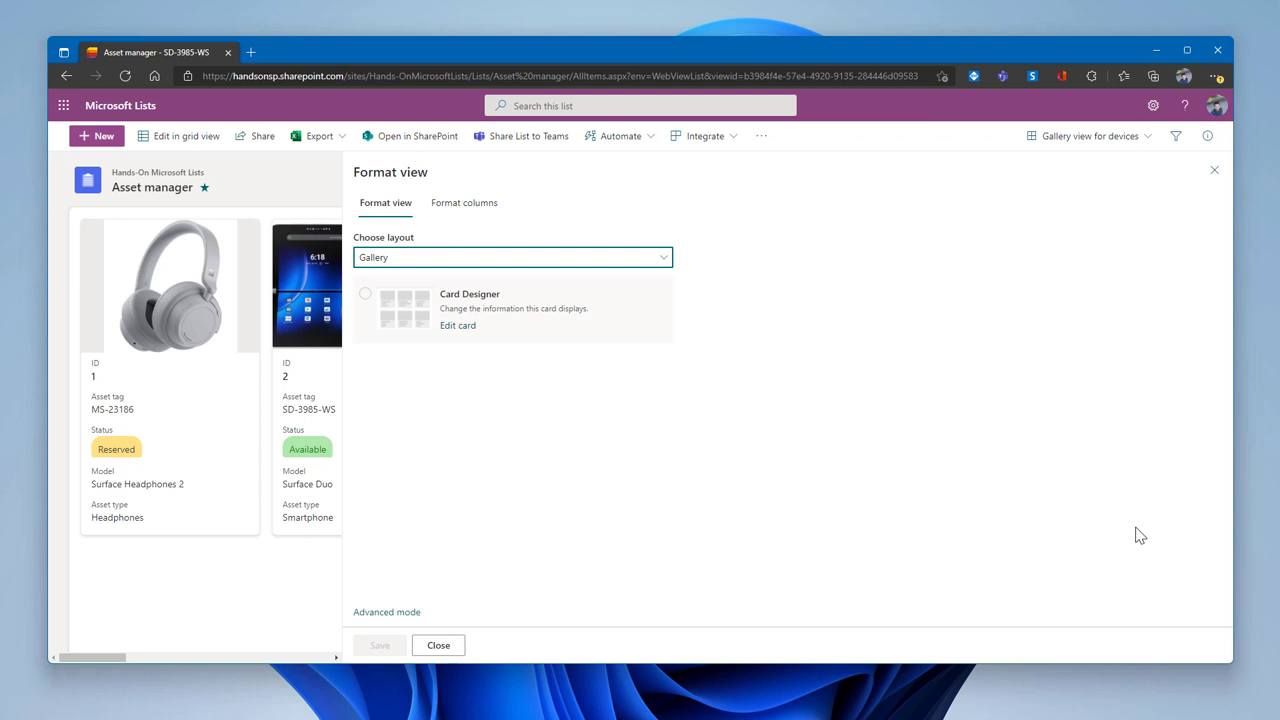
{"action": "left_click", "coordinate": [459, 327]}
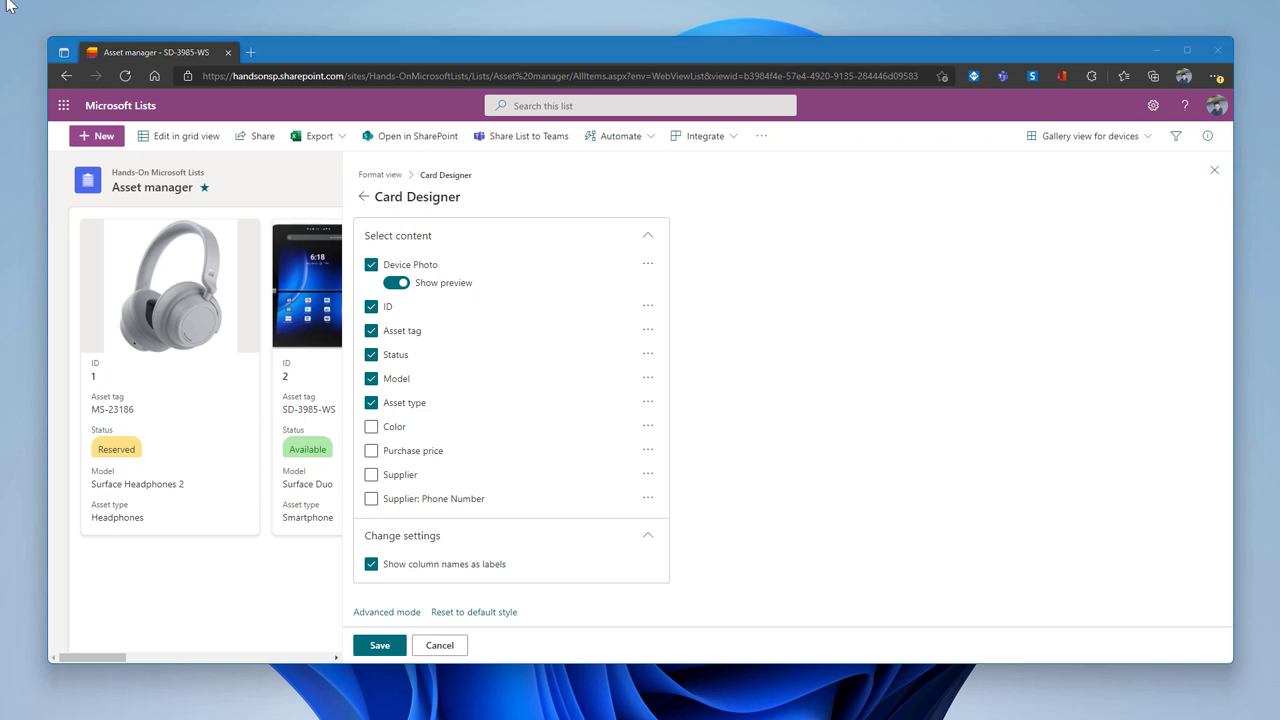
{"action": "left_click", "coordinate": [250, 52]}
{"action": "type", "text": "https://pnp.github.io/List-Formatting/"}
{"action": "key", "text": "Return"}
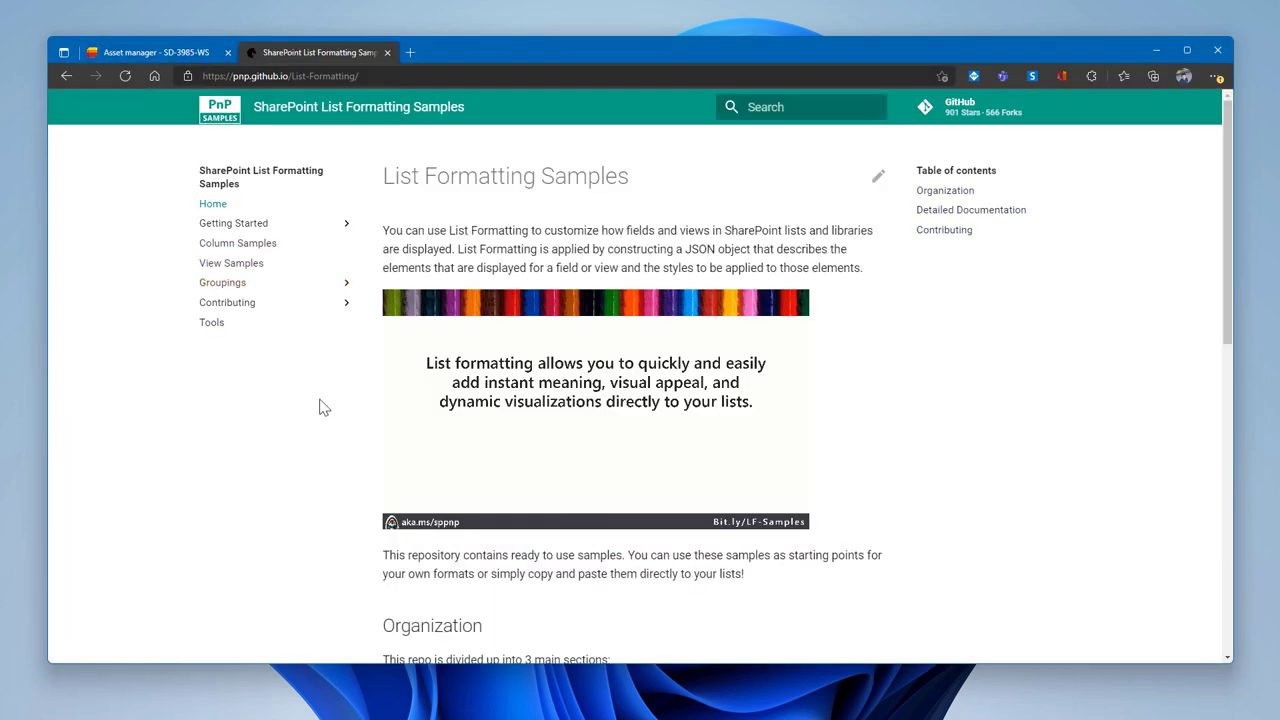
{"action": "scroll", "coordinate": [292, 400], "scroll_direction": "down", "scroll_amount": 3}
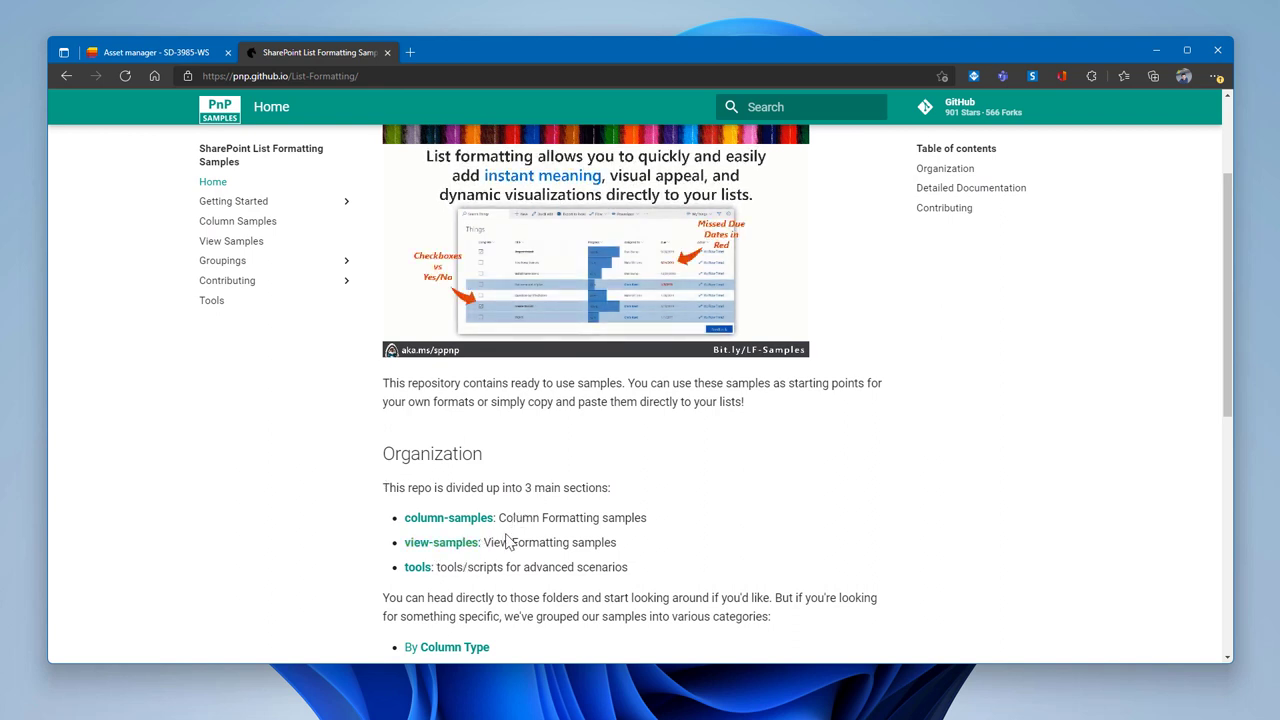
{"action": "left_click", "coordinate": [443, 548]}
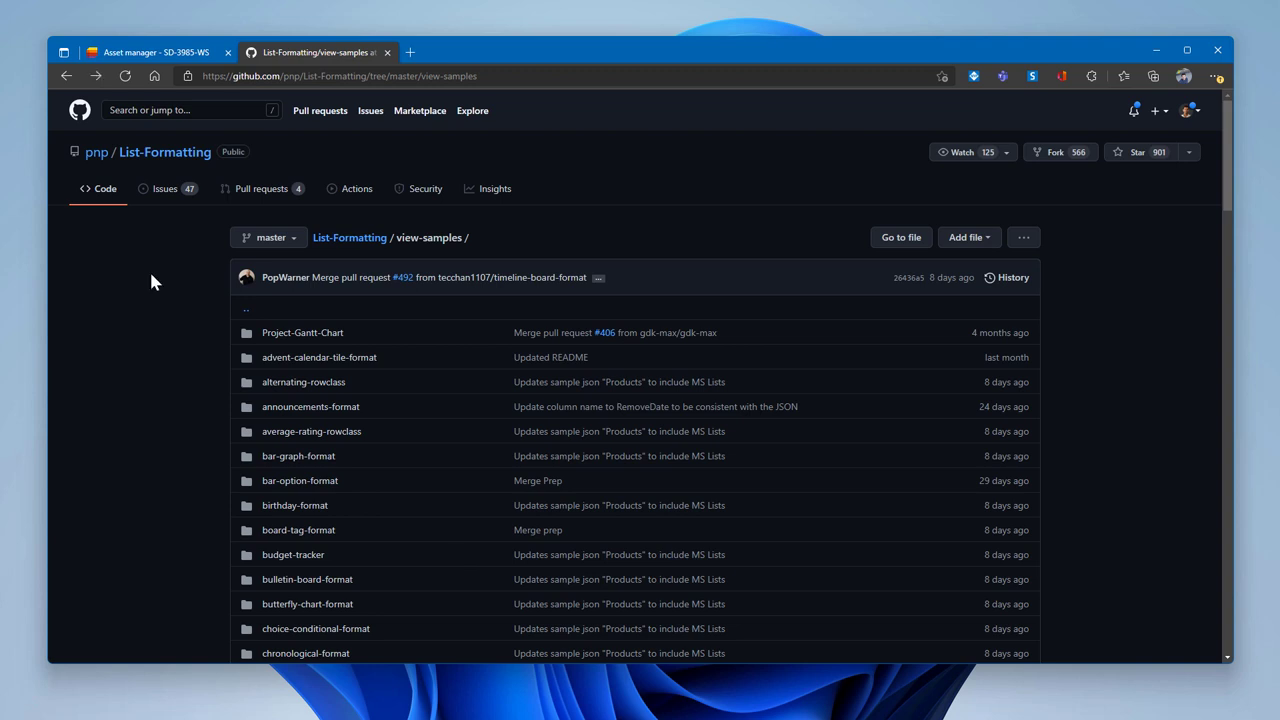
Step: Find the to-do-format sample among the view samples and review its preview image and view requirements
{"action": "scroll", "coordinate": [155, 275], "scroll_direction": "down", "scroll_amount": 15}
{"action": "scroll", "coordinate": [176, 300], "scroll_direction": "down", "scroll_amount": 4}
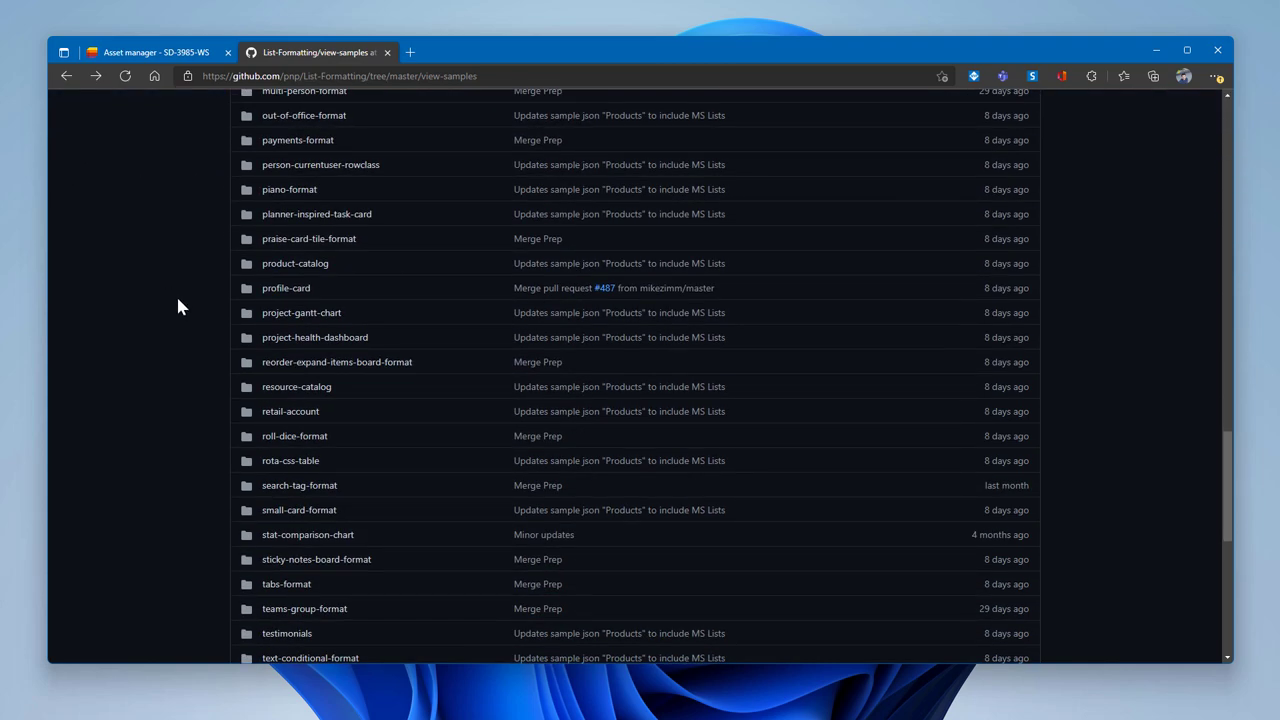
{"action": "scroll", "coordinate": [184, 370], "scroll_direction": "down", "scroll_amount": 1}
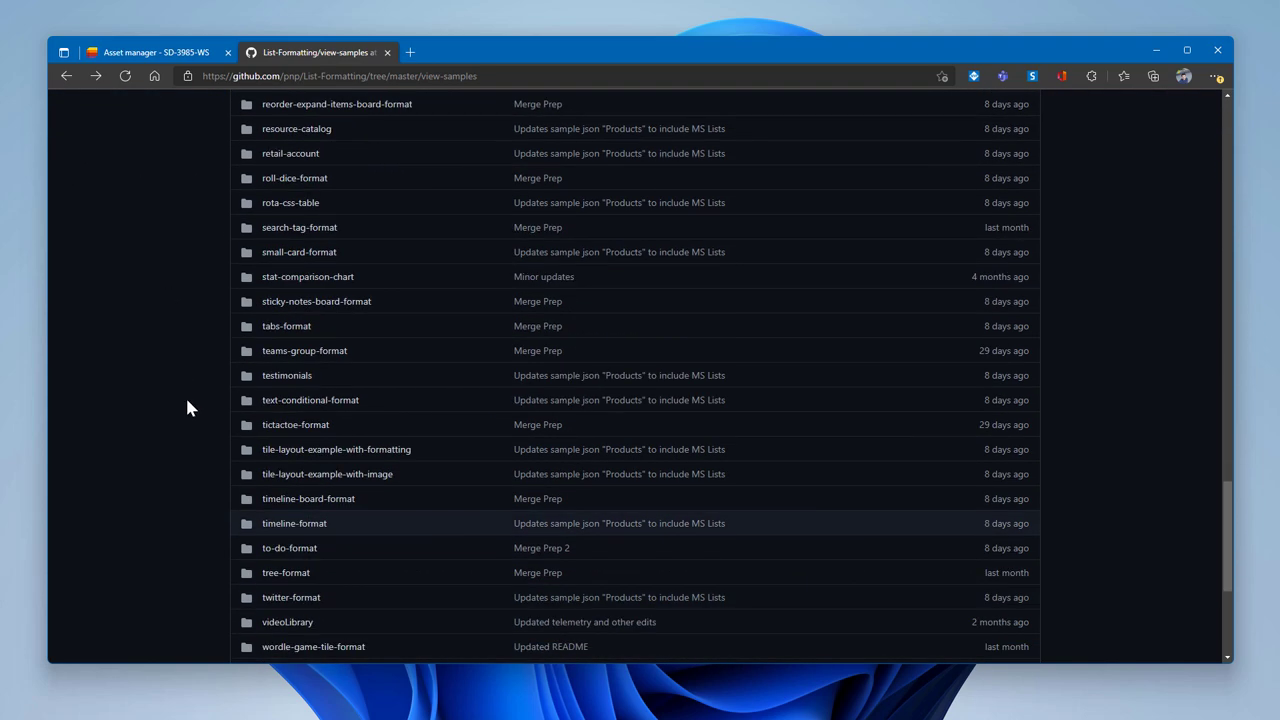
{"action": "left_click", "coordinate": [303, 550]}
{"action": "scroll", "coordinate": [538, 530], "scroll_direction": "down", "scroll_amount": 4}
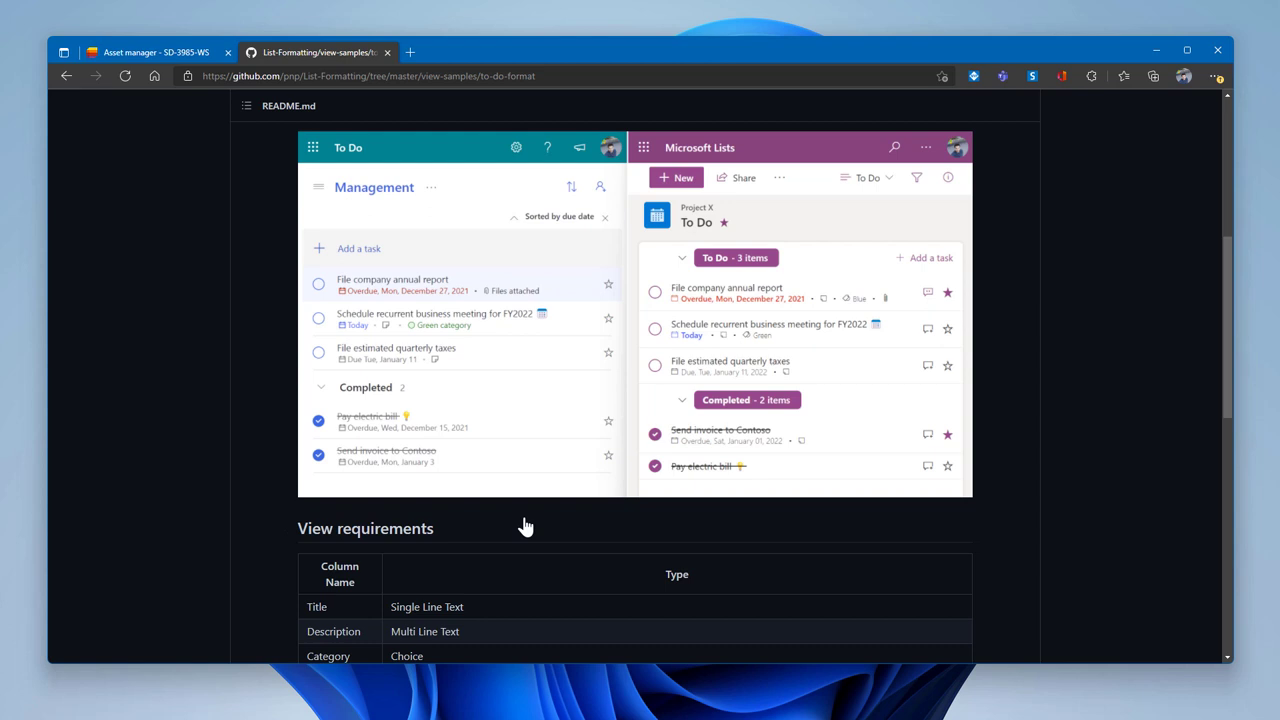
{"action": "scroll", "coordinate": [525, 527], "scroll_direction": "down", "scroll_amount": 3}
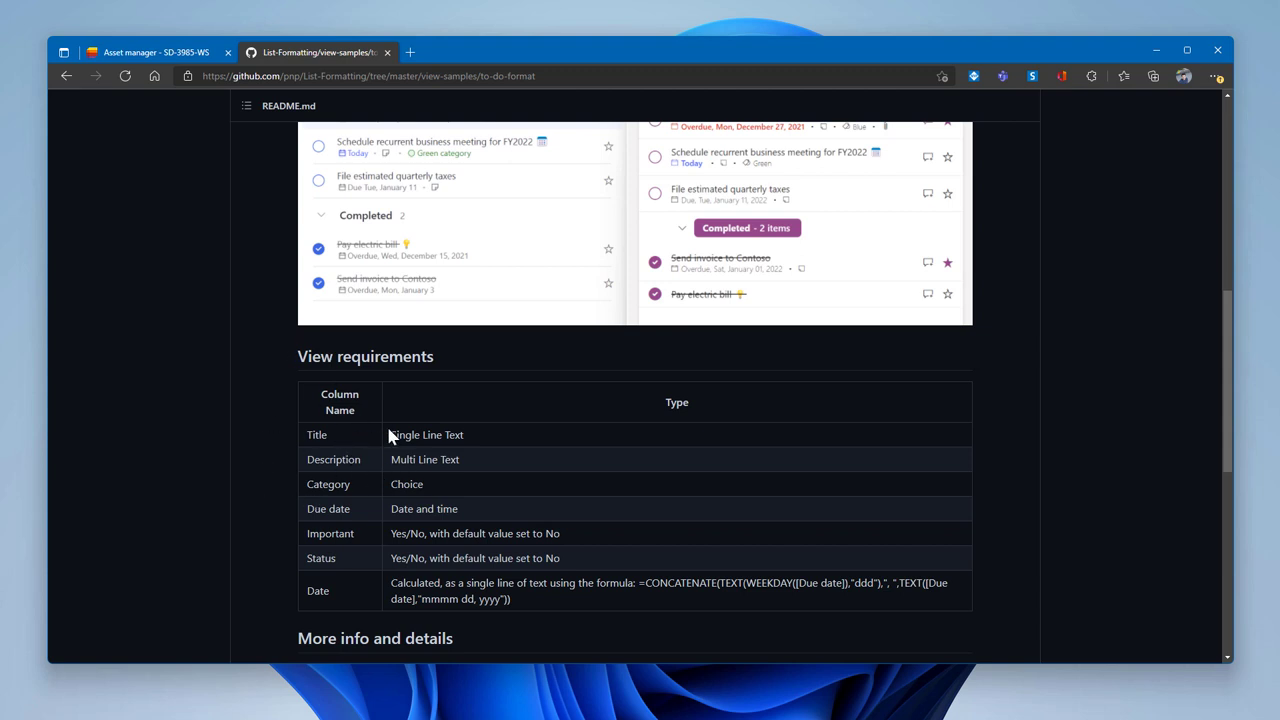
{"action": "scroll", "coordinate": [386, 423], "scroll_direction": "up", "scroll_amount": 12}
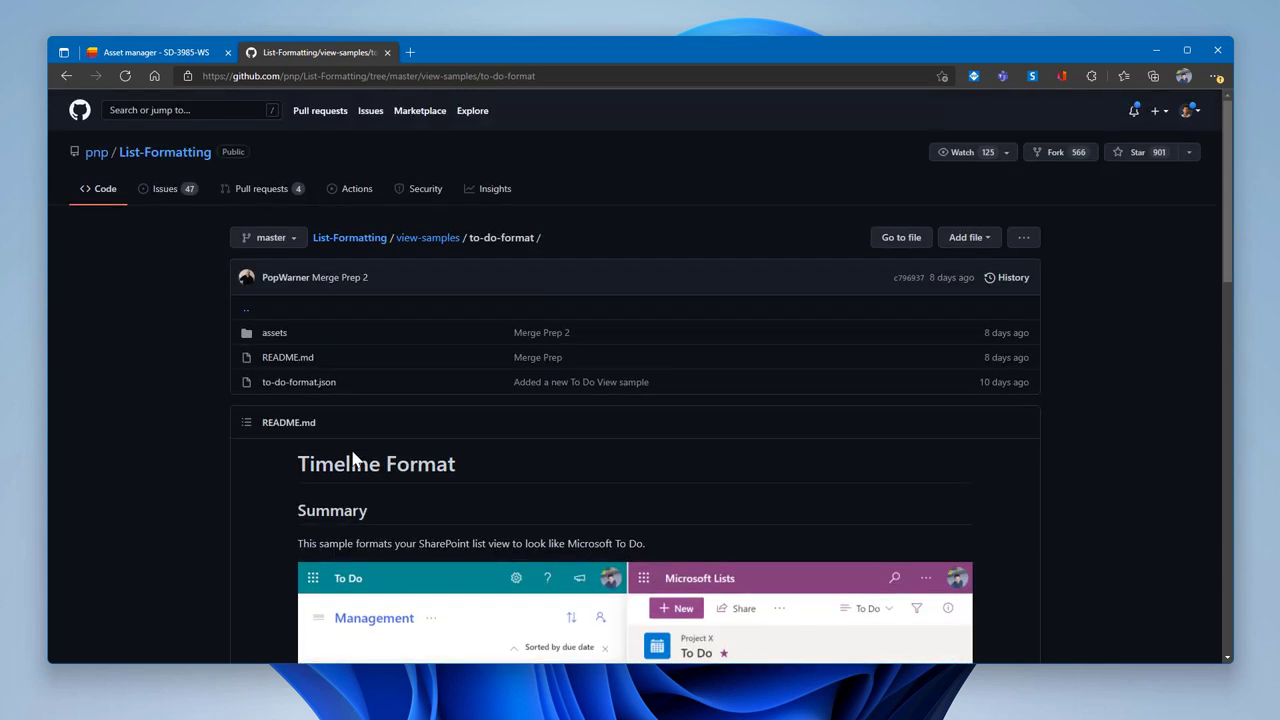
Step: Open the to-do-format.json file and look through its formatting code
{"action": "left_click", "coordinate": [318, 386]}
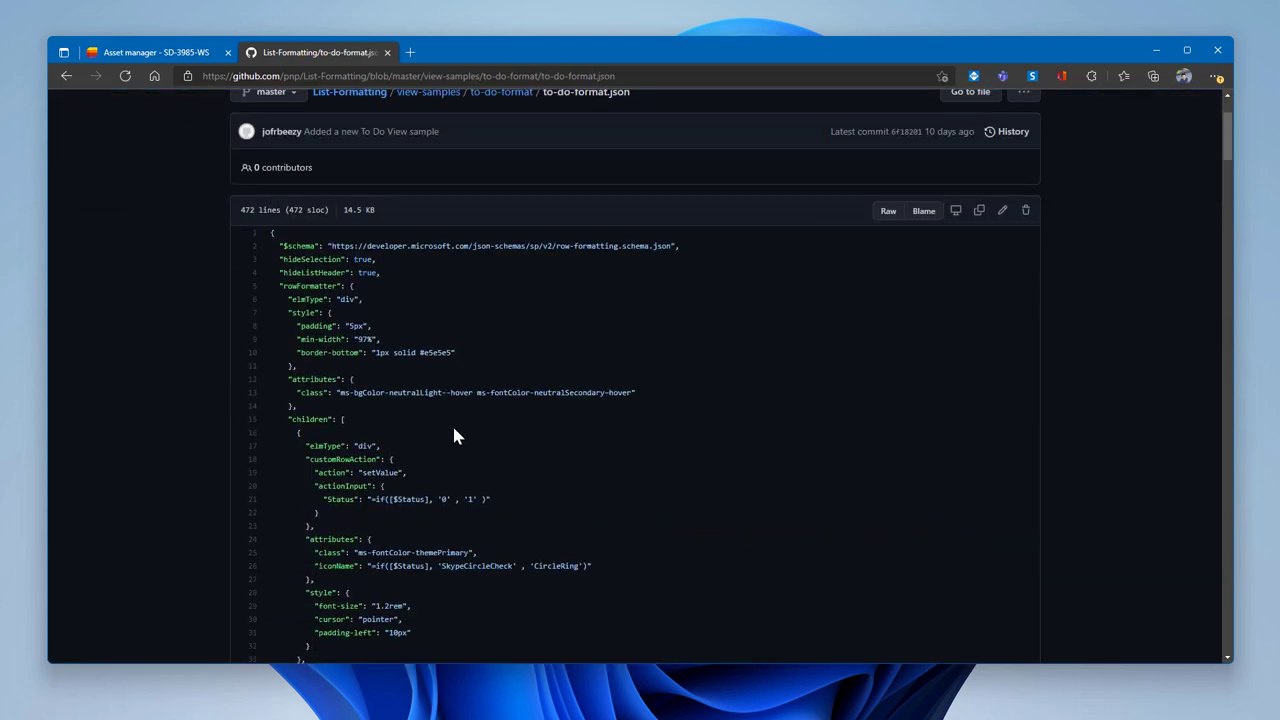
{"action": "scroll", "coordinate": [455, 432], "scroll_direction": "down", "scroll_amount": 4}
{"action": "scroll", "coordinate": [460, 435], "scroll_direction": "up", "scroll_amount": 1}
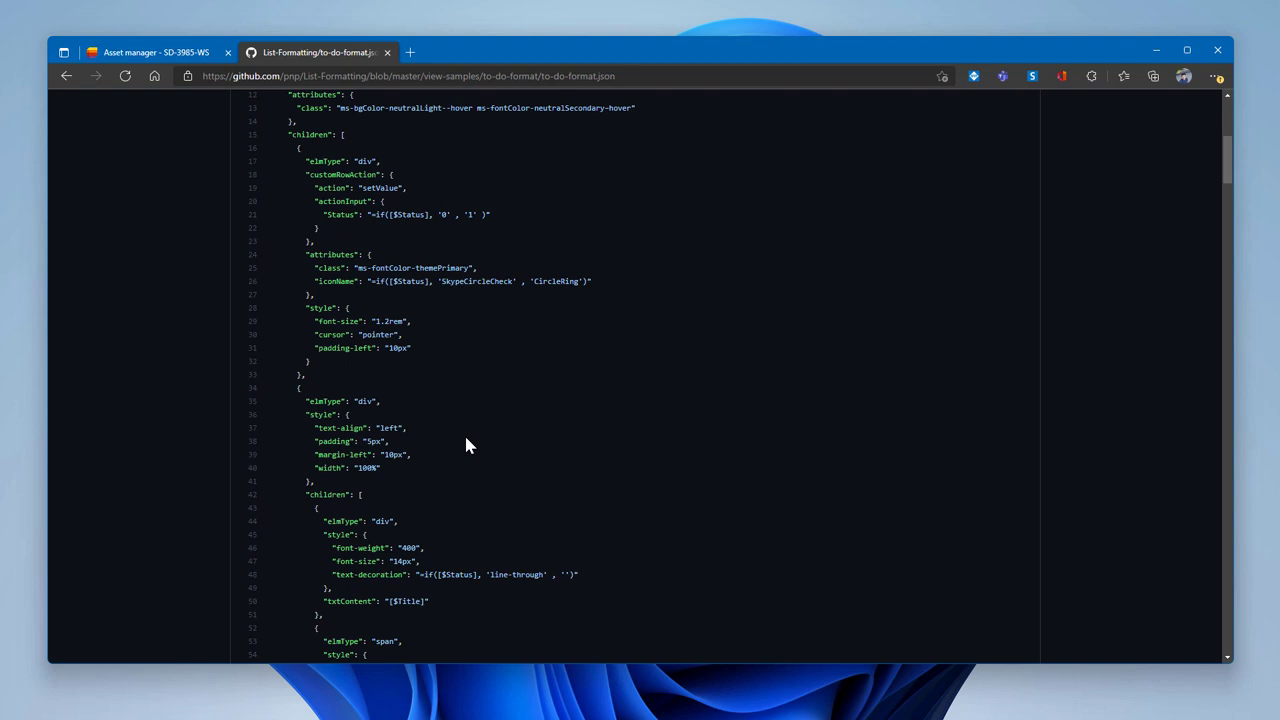
Step: Return to Microsoft Lists, open the Project X To Do list and mark "Schedule recurrent business meeting for FY2022" as completed
{"action": "left_click", "coordinate": [156, 54]}
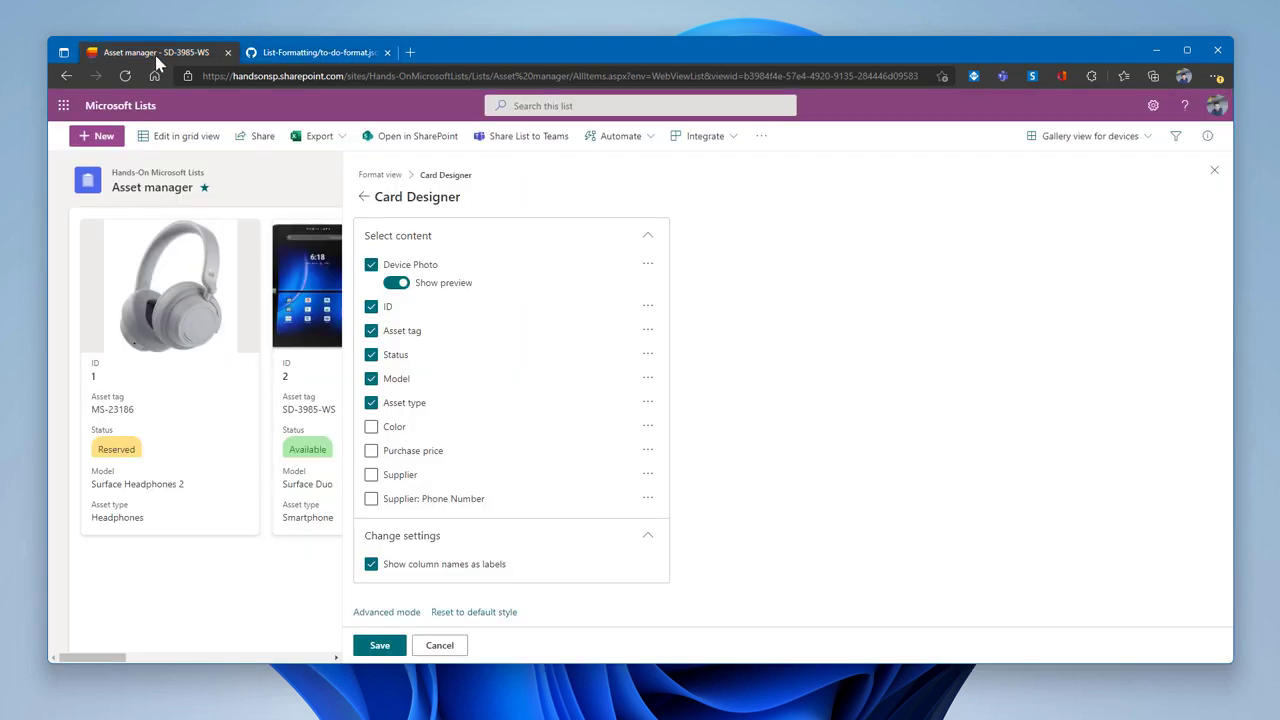
{"action": "left_click", "coordinate": [1214, 170]}
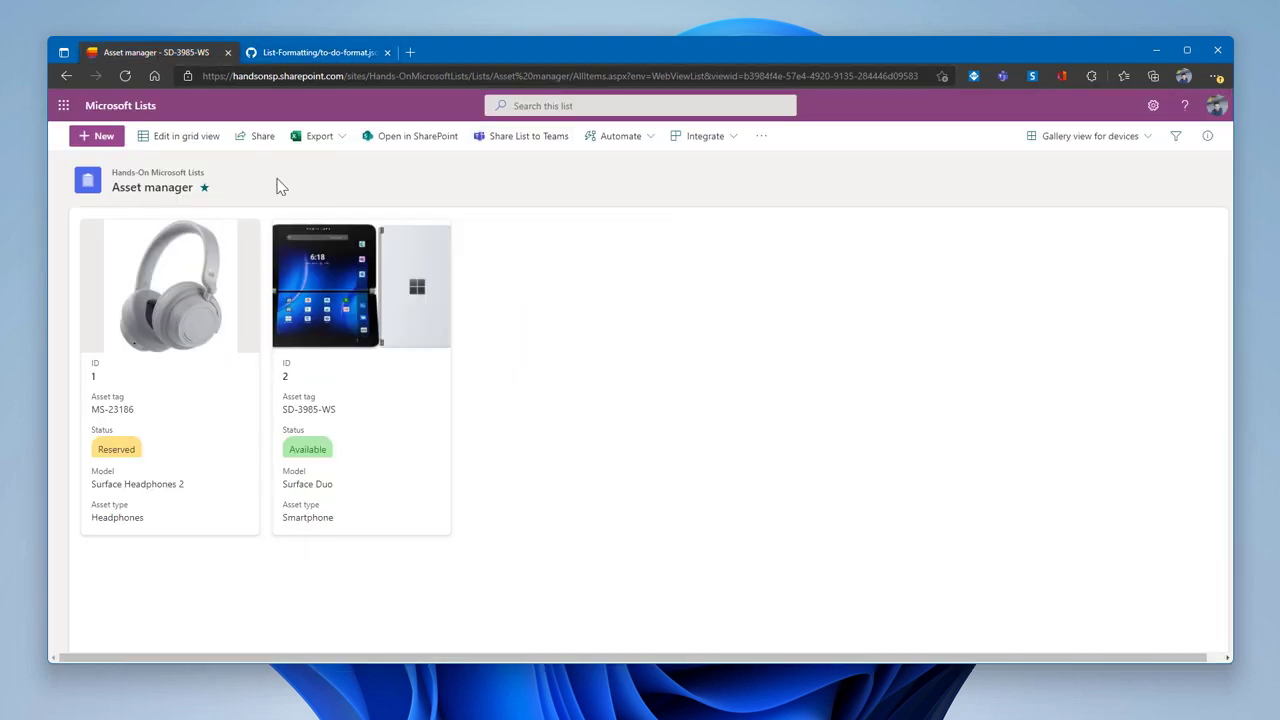
{"action": "left_click", "coordinate": [118, 106]}
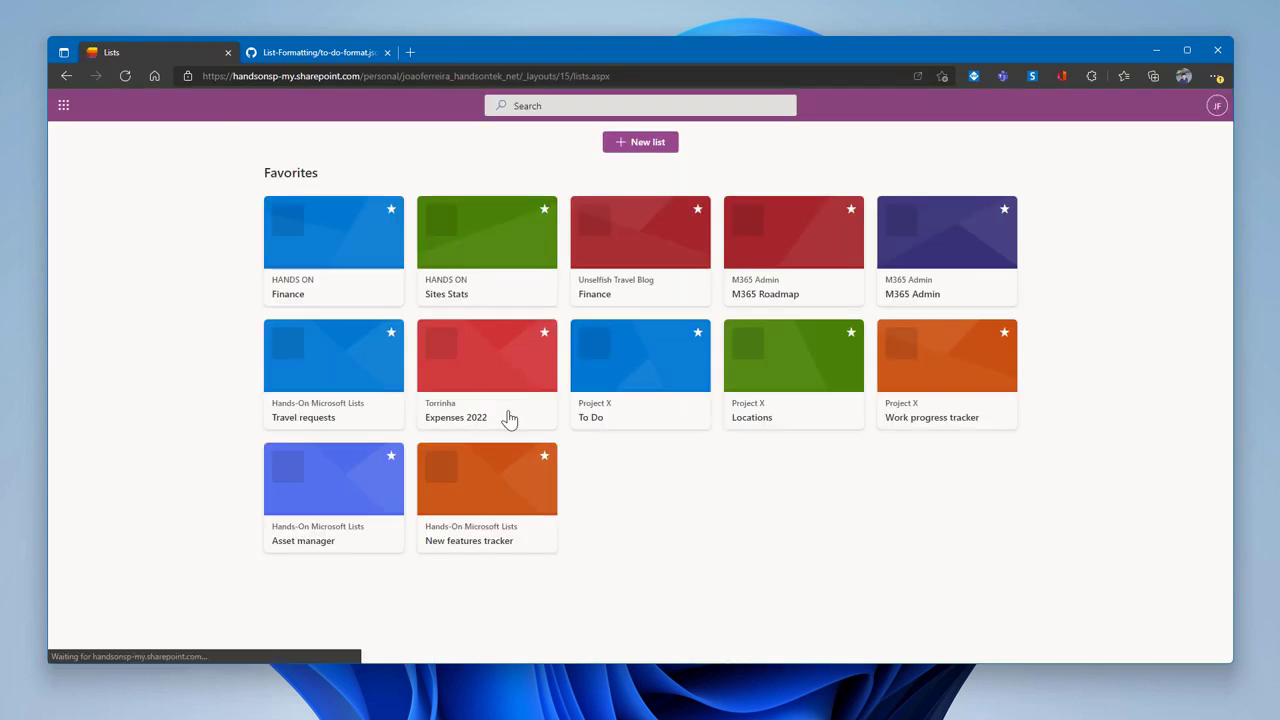
{"action": "left_click", "coordinate": [650, 370]}
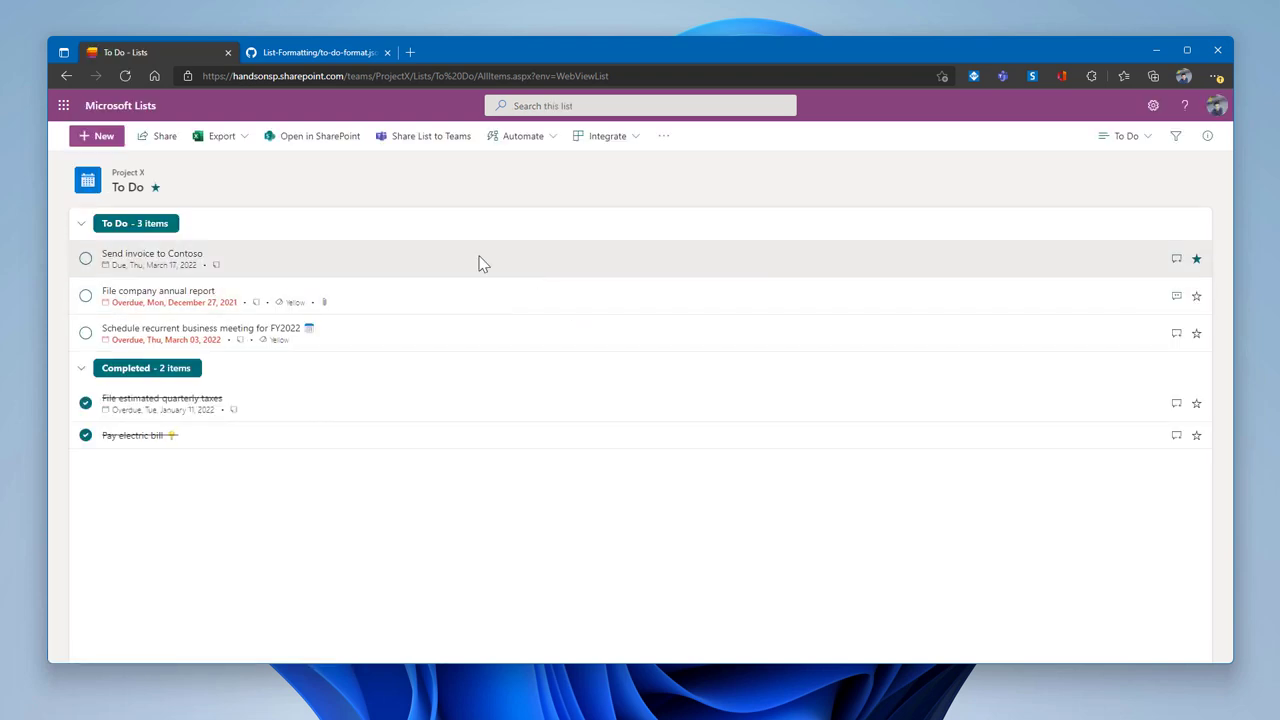
{"action": "left_click", "coordinate": [87, 340]}
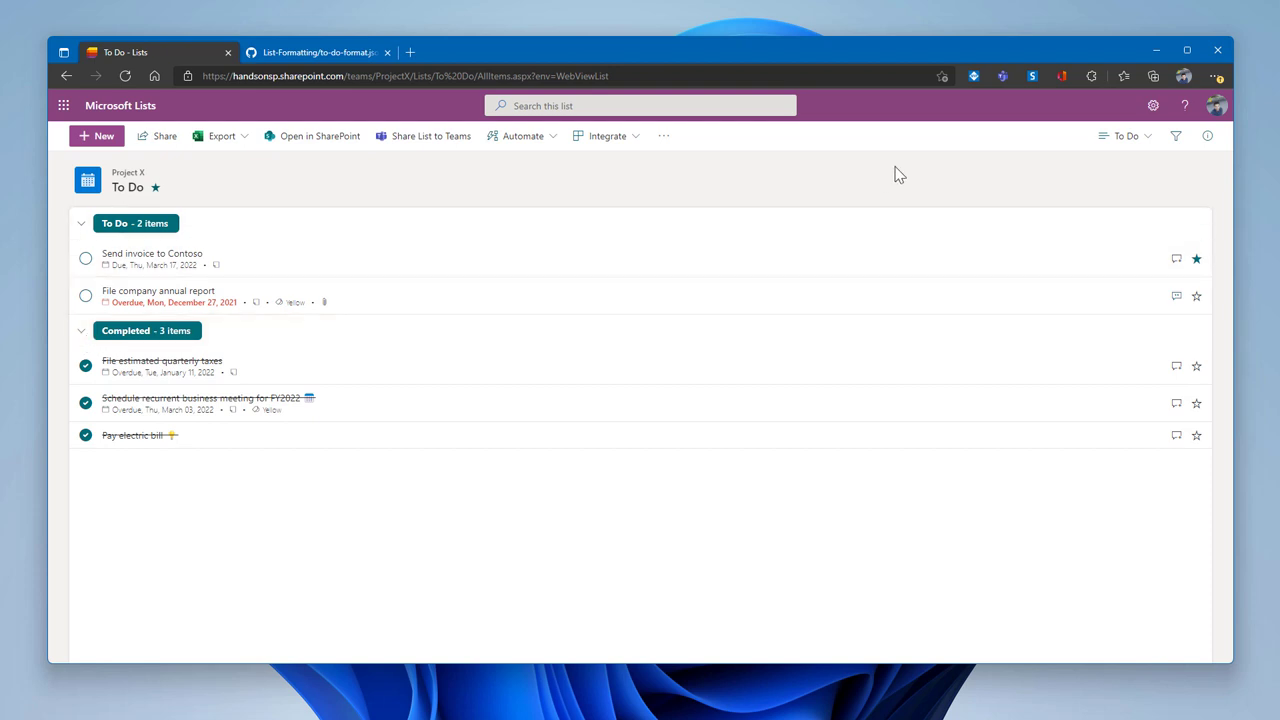
Step: Examine the JSON formatting of the To Do view, close it without changes, and switch the list to the All Items view
{"action": "left_click", "coordinate": [1129, 137]}
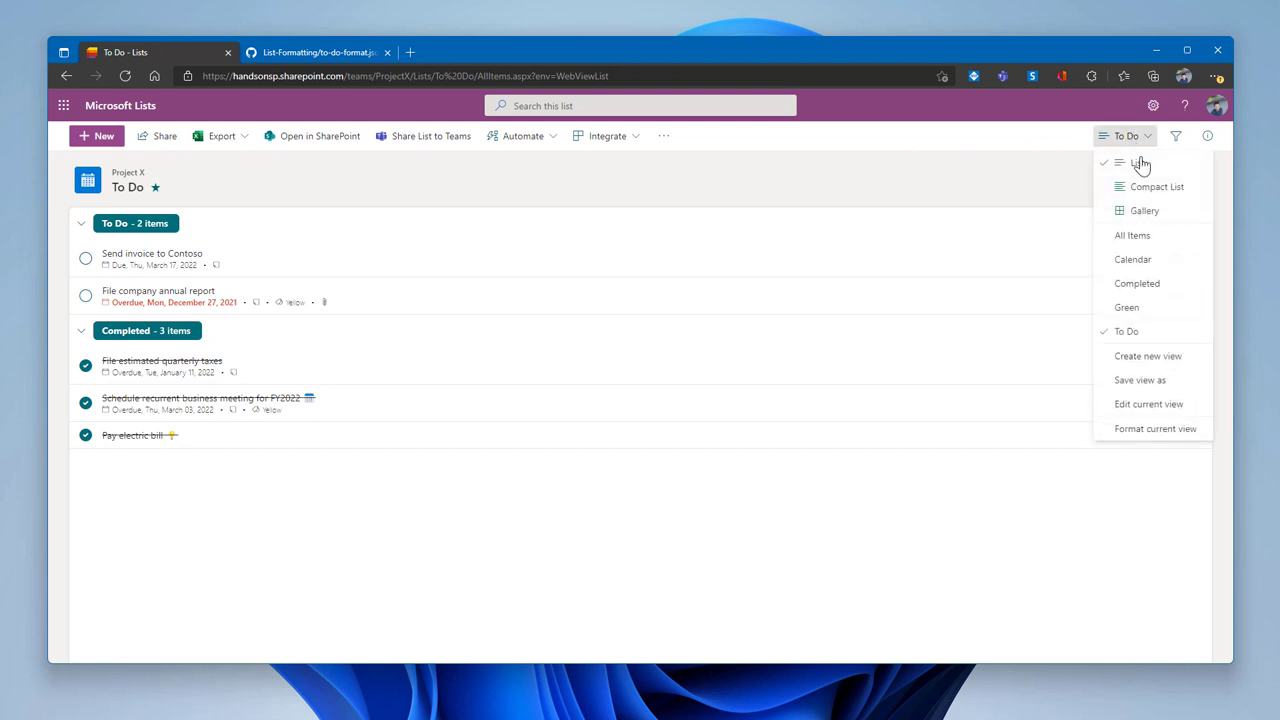
{"action": "left_click", "coordinate": [1162, 429]}
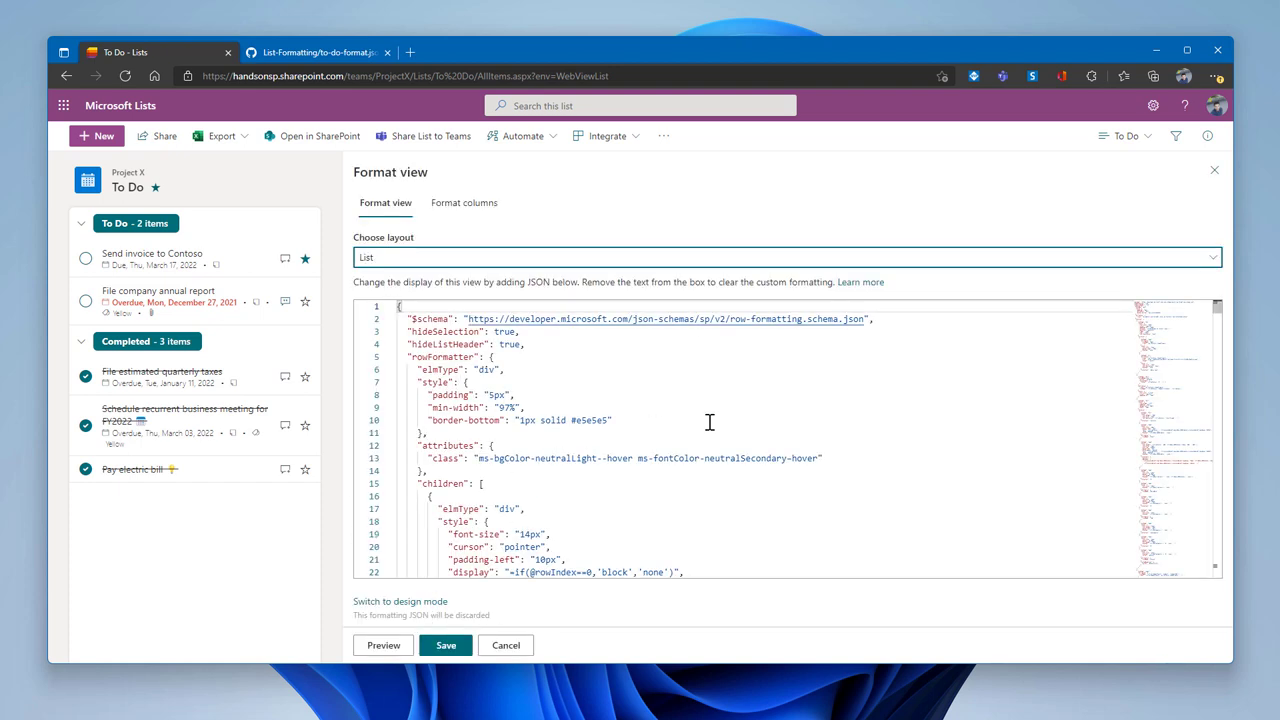
{"action": "left_click", "coordinate": [1211, 175]}
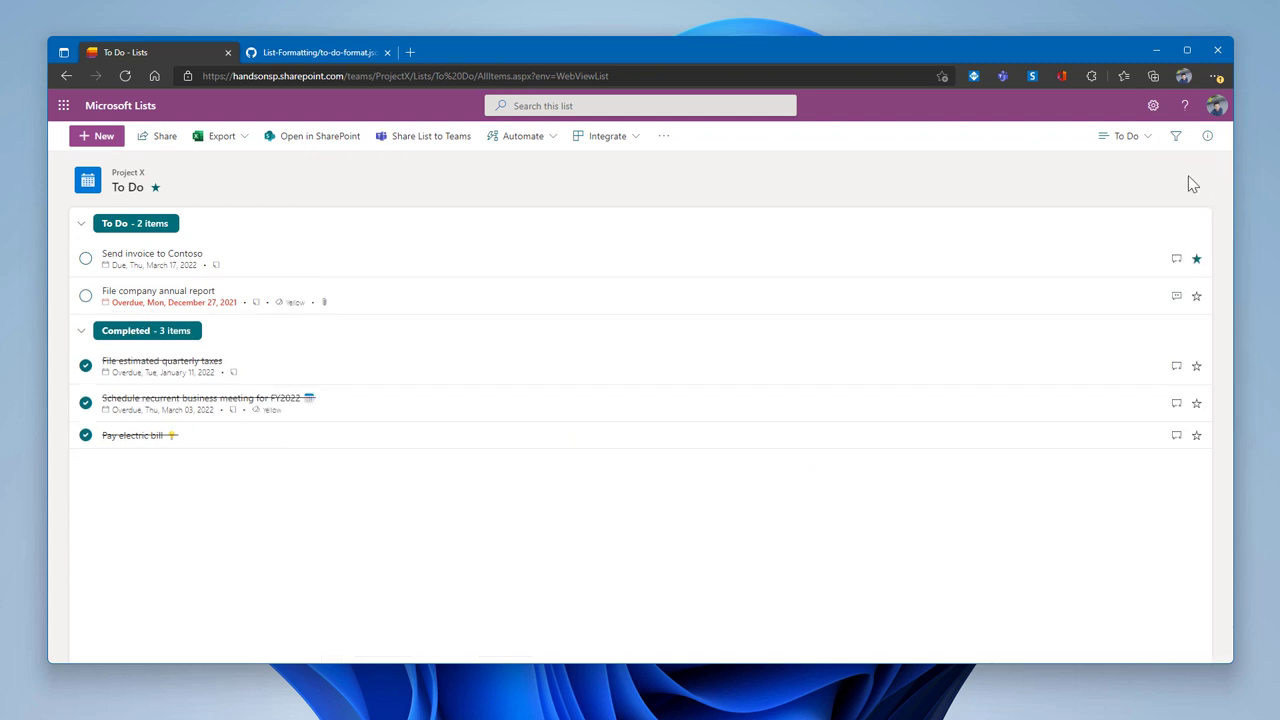
{"action": "left_click", "coordinate": [1138, 138]}
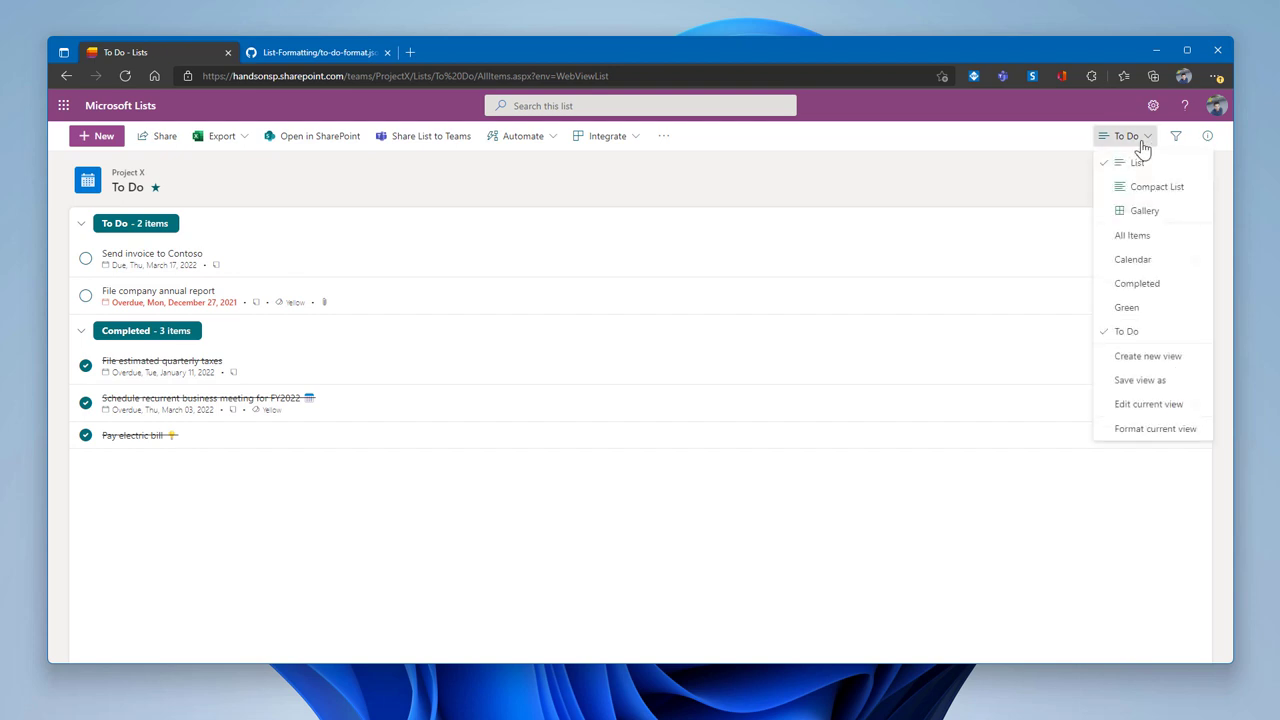
{"action": "left_click", "coordinate": [1157, 235]}
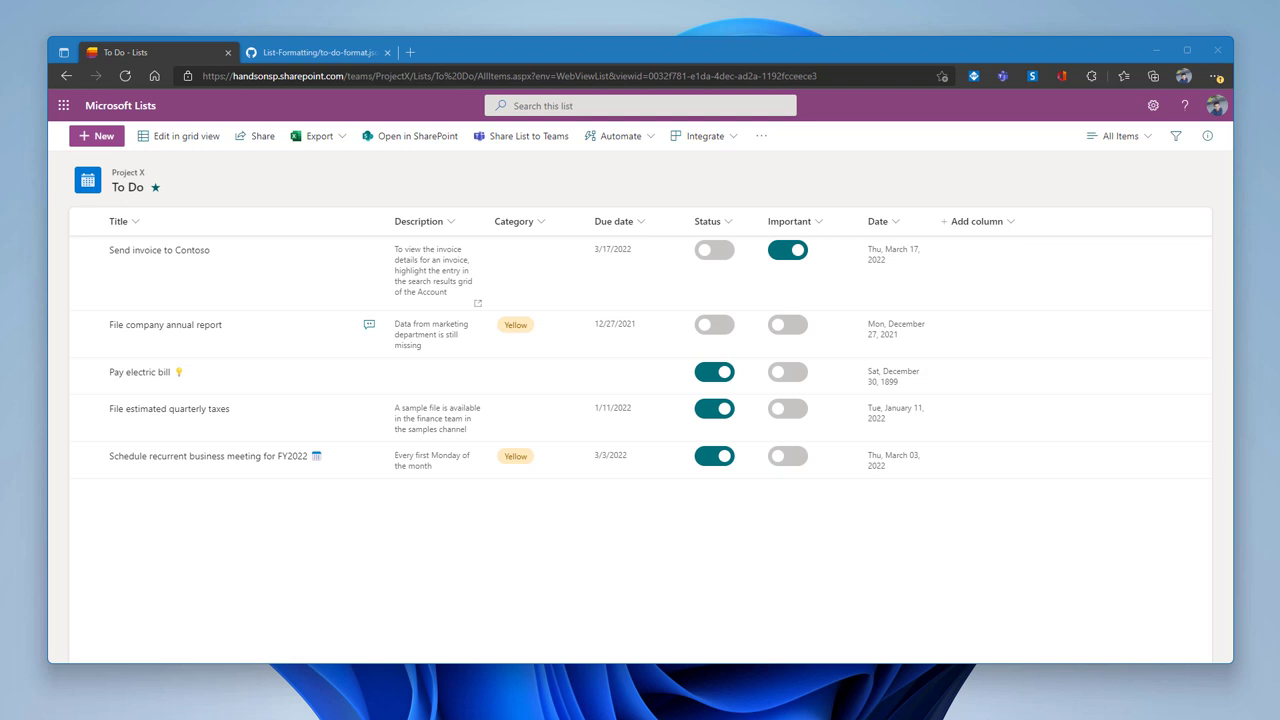
Step: Switch to the browser tab with the GitHub sample and load Microsoft Teams at teams.microsoft.com in it
{"action": "left_click", "coordinate": [300, 52]}
{"action": "left_click", "coordinate": [293, 76]}
{"action": "type", "text": "teams"}
{"action": "key", "text": "Return"}
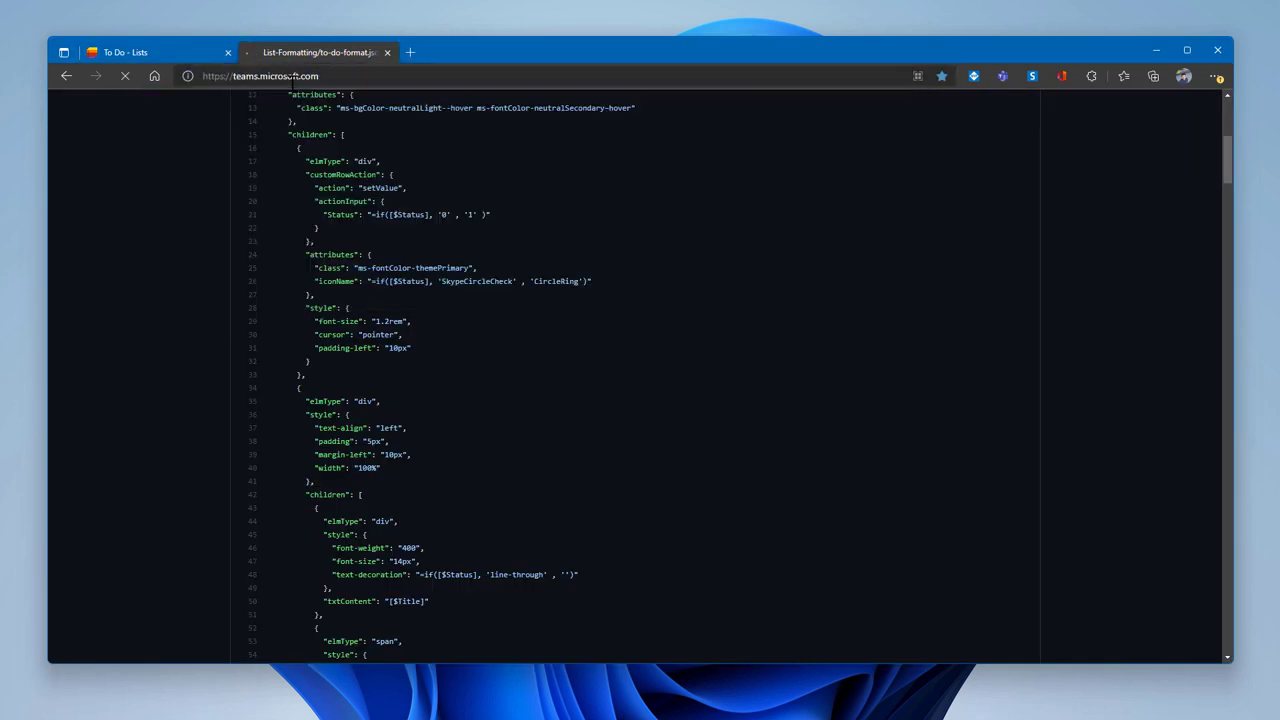
Step: Add a Lists tab to the General channel of the Hands-On Microsoft Lists team and open the creation form for a blank list
{"action": "left_click", "coordinate": [71, 256]}
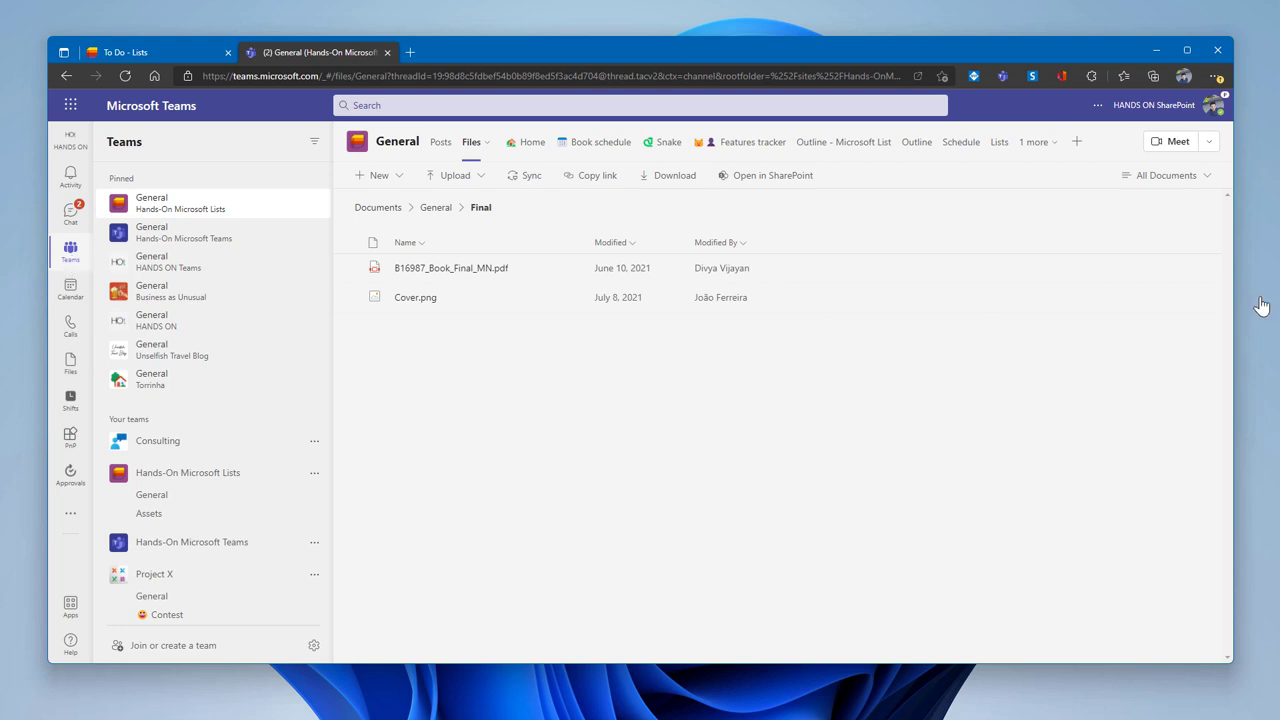
{"action": "left_click", "coordinate": [1078, 143]}
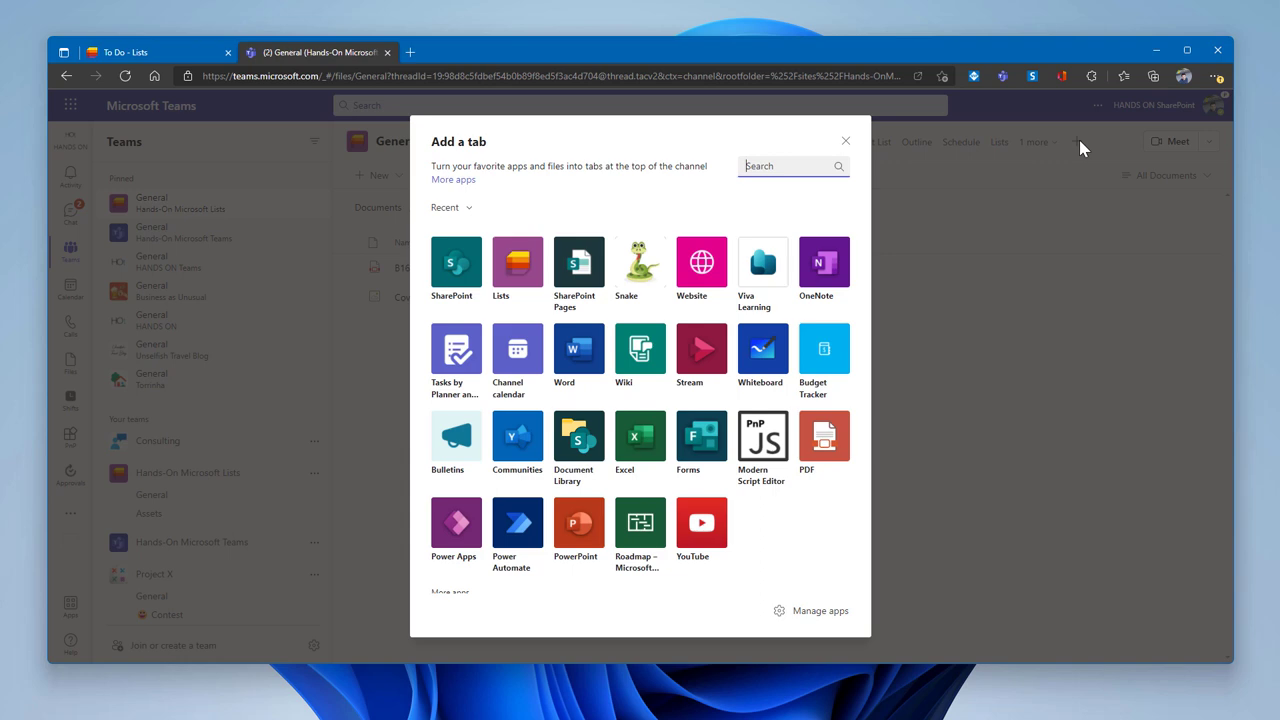
{"action": "left_click", "coordinate": [517, 262]}
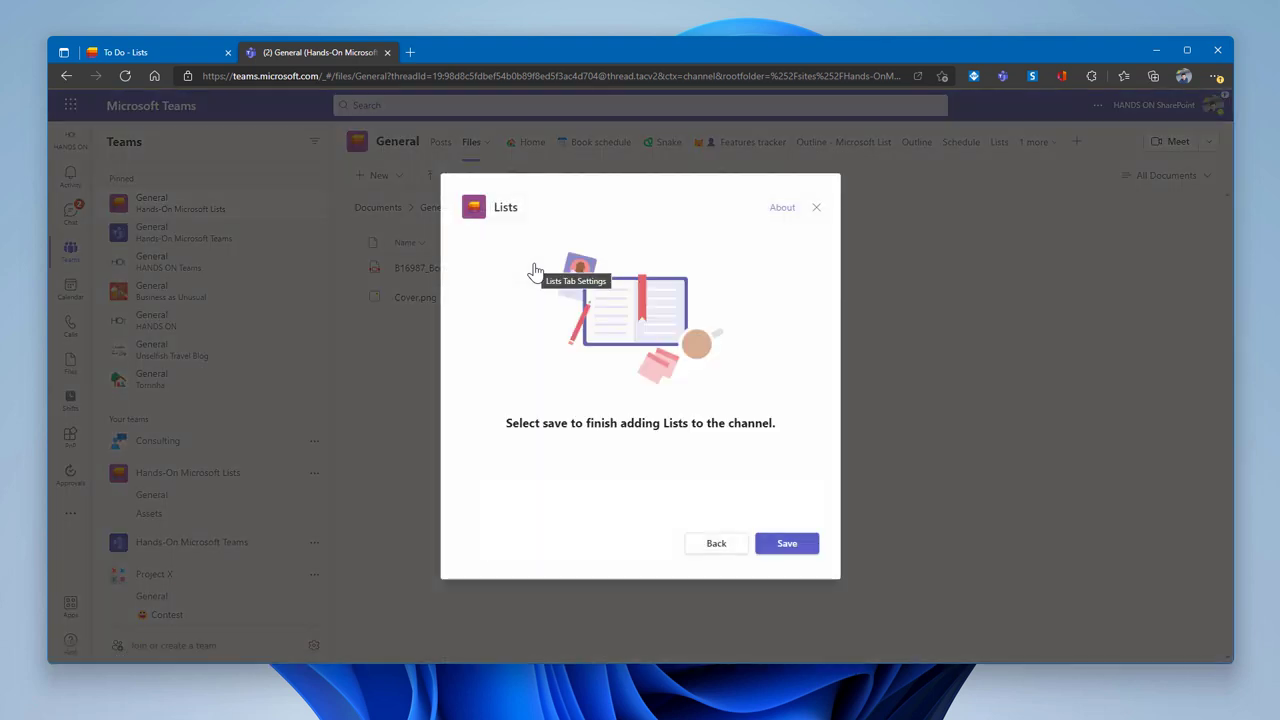
{"action": "left_click", "coordinate": [787, 545]}
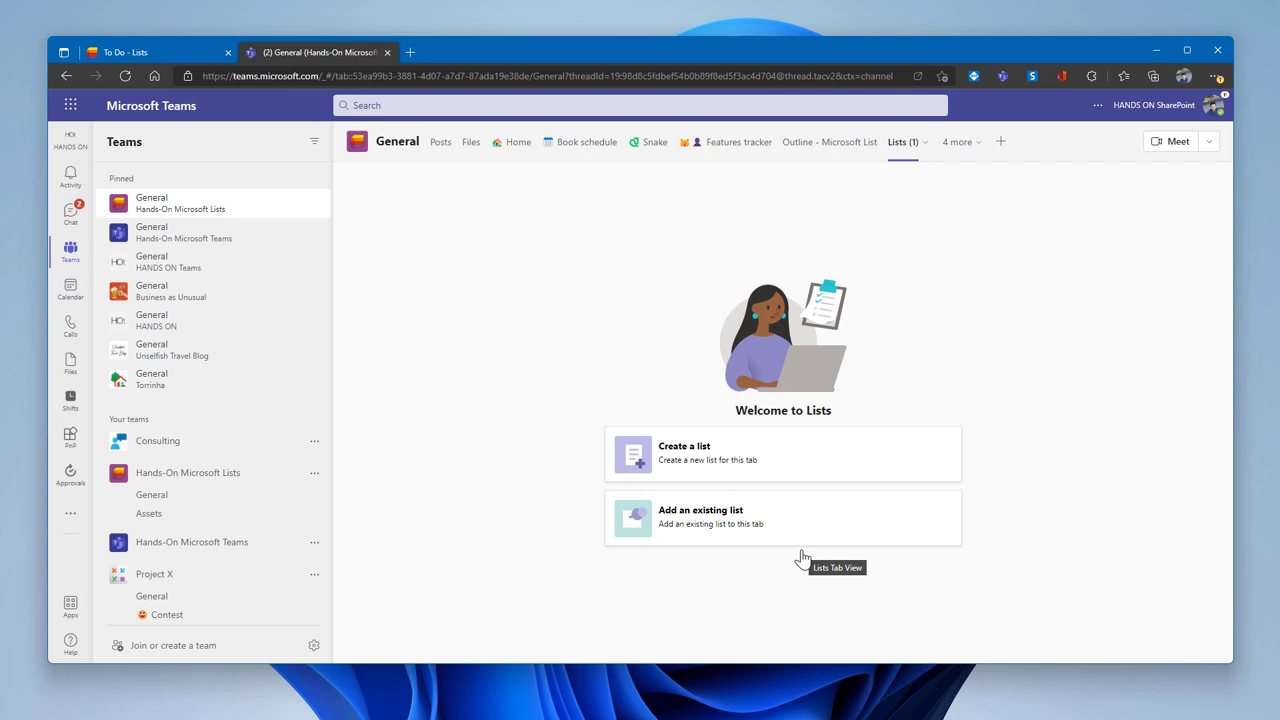
{"action": "left_click", "coordinate": [775, 477]}
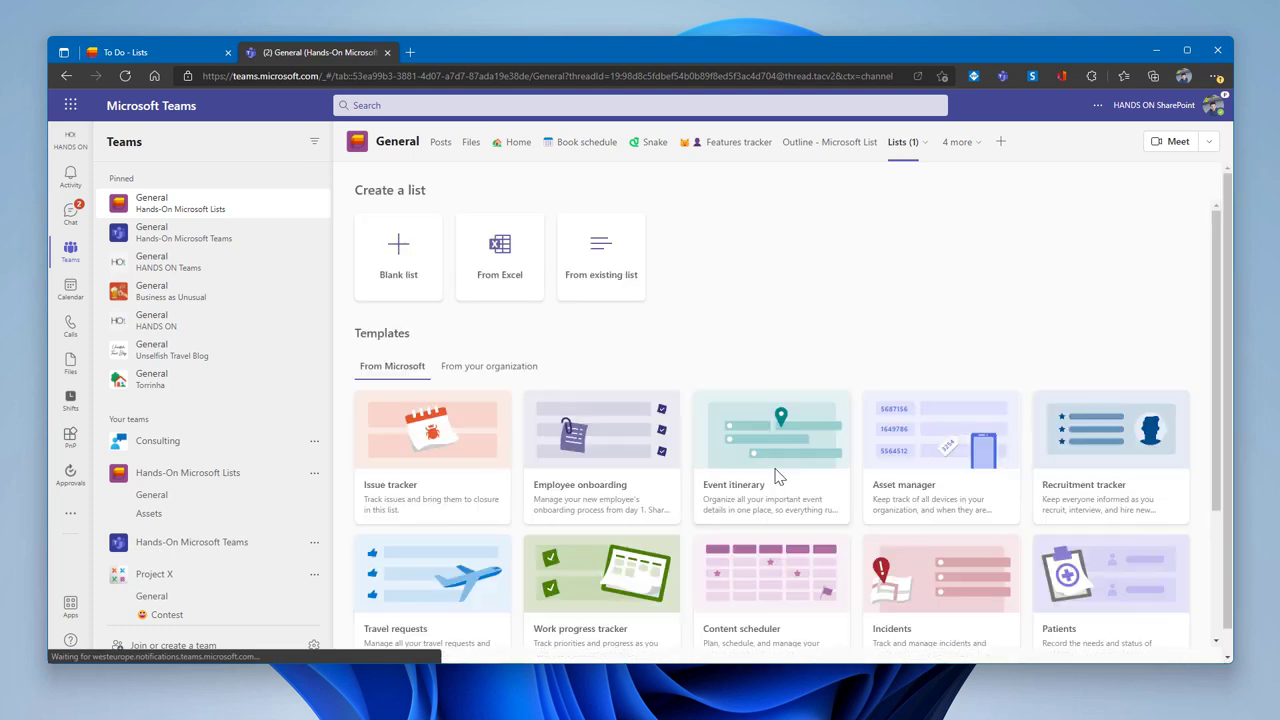
{"action": "left_click", "coordinate": [391, 271]}
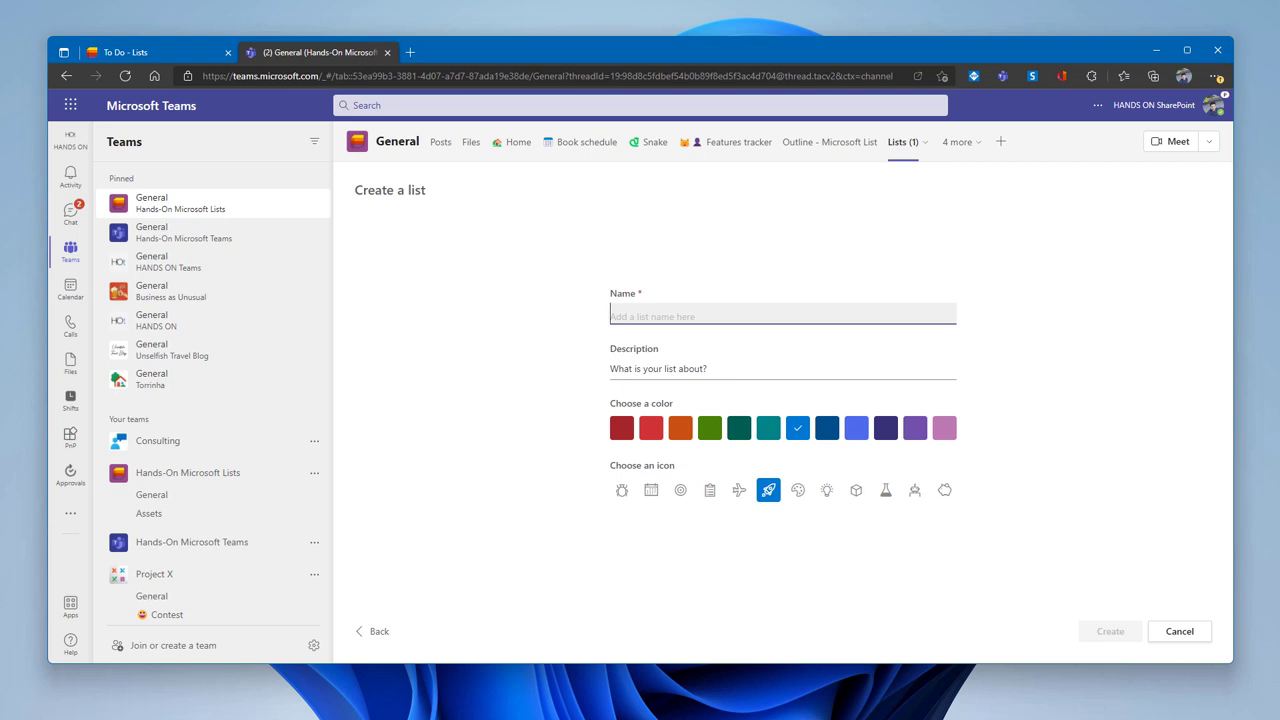
Step: Return to the To Do list, check the browser's options for installing the site as an app, and launch the installed Lists app
{"action": "left_click", "coordinate": [200, 54]}
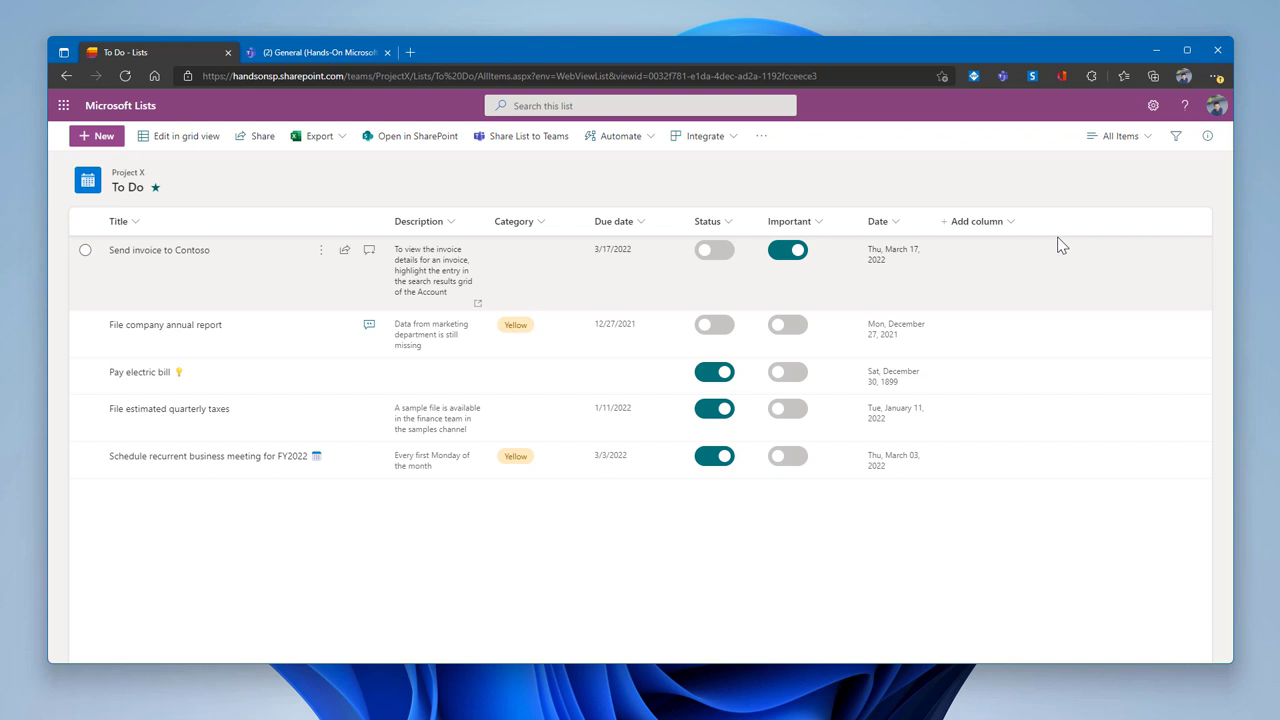
{"action": "left_click", "coordinate": [1215, 77]}
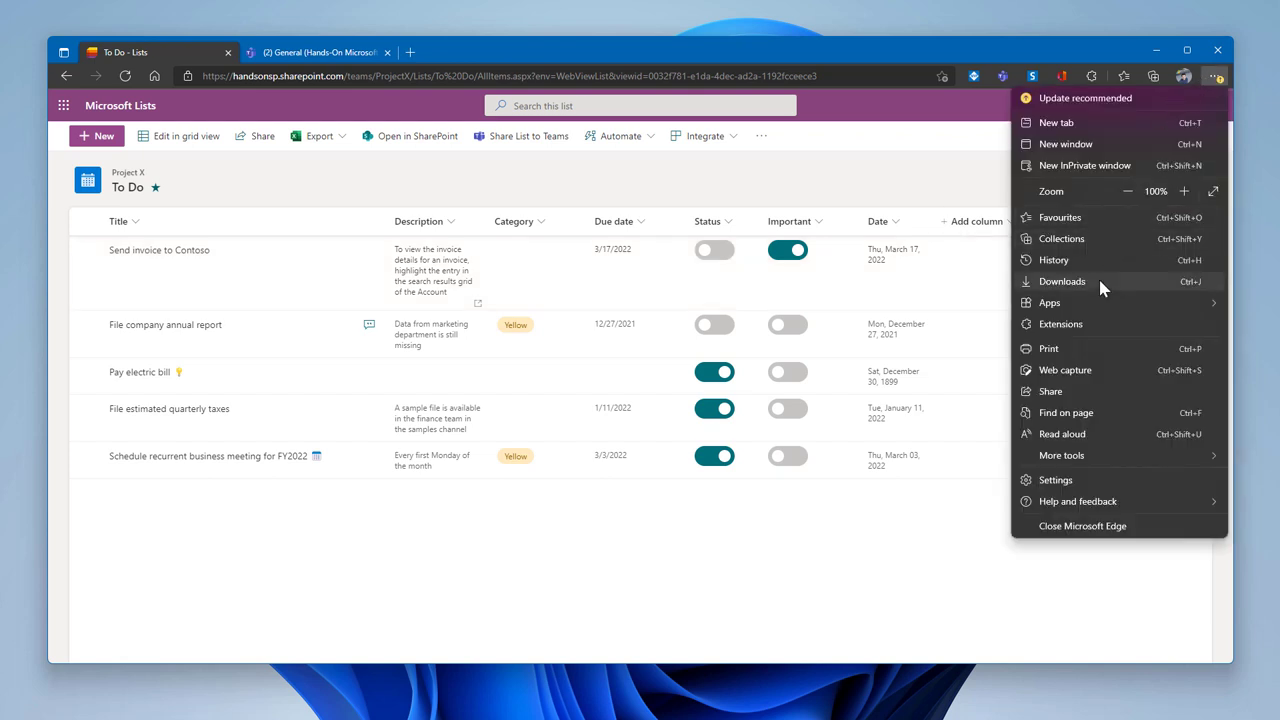
{"action": "mouse_move", "coordinate": [1096, 303]}
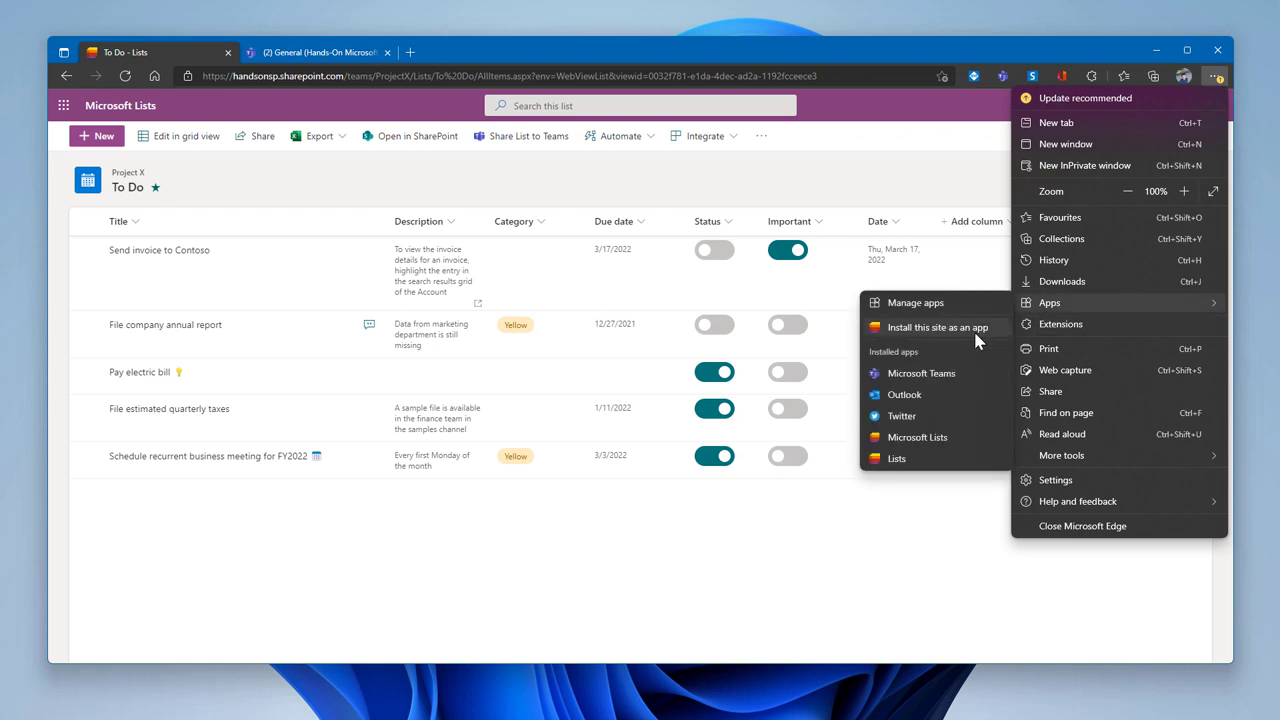
{"action": "left_click", "coordinate": [922, 528]}
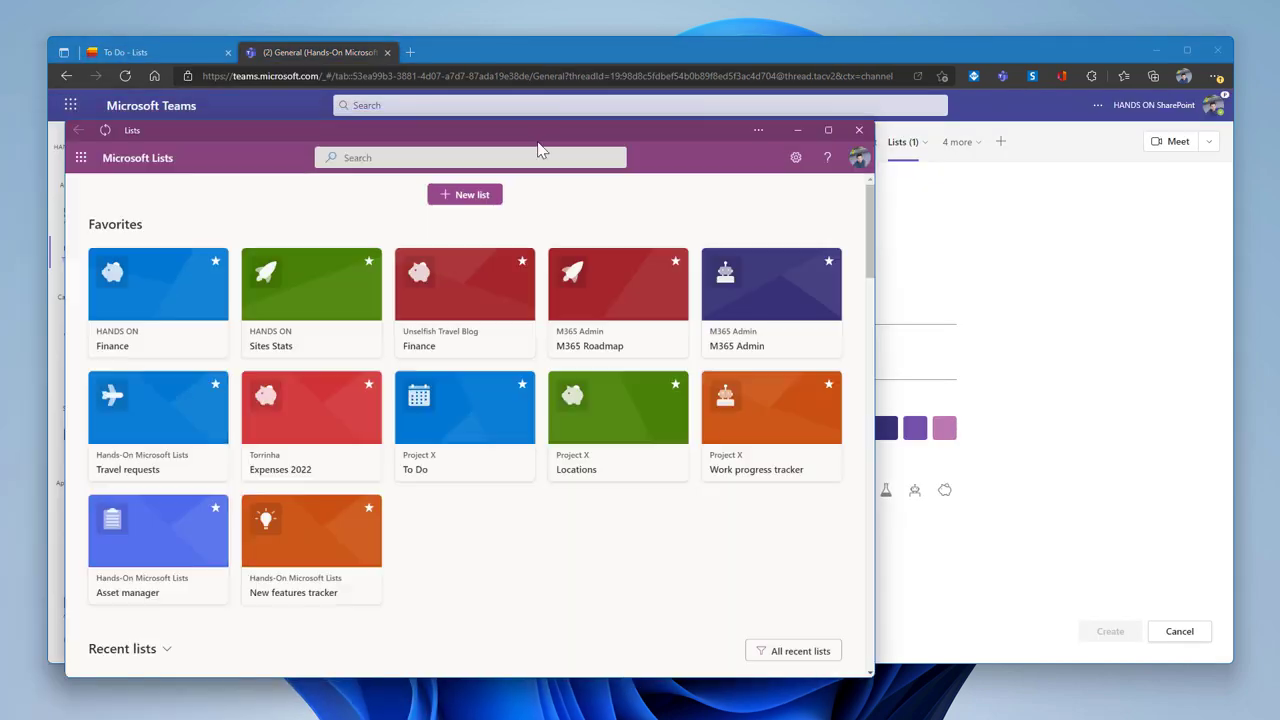
Step: Reposition the standalone Lists app window over the browser to view the favorite lists, and close the app
{"action": "left_click_drag", "start_coordinate": [537, 149], "coordinate": [712, 103]}
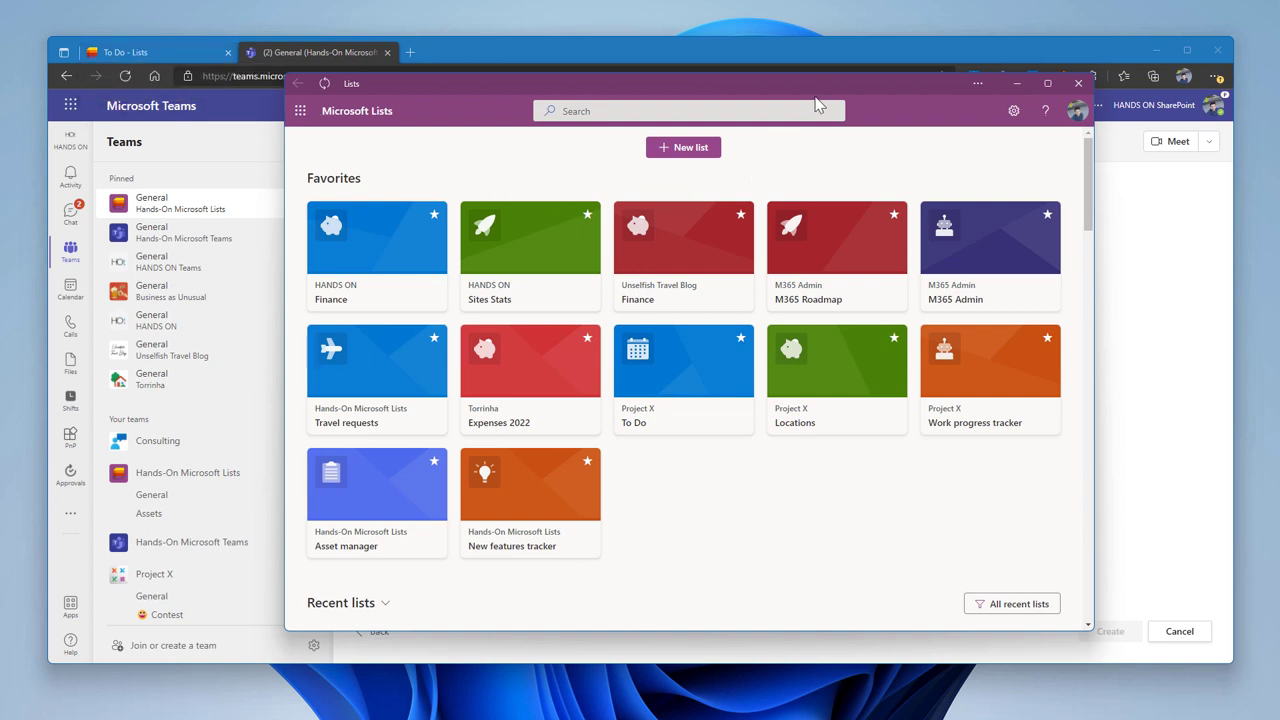
{"action": "left_click_drag", "start_coordinate": [838, 90], "coordinate": [854, 121]}
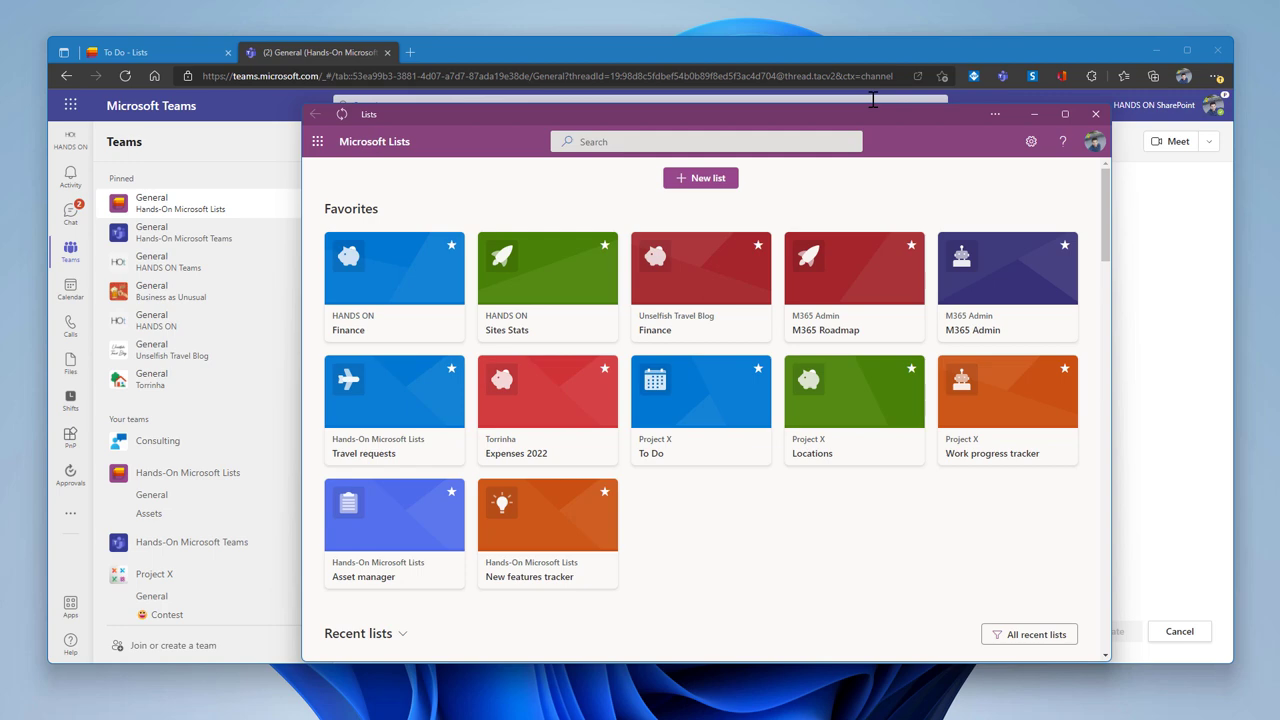
{"action": "left_click", "coordinate": [1095, 115]}
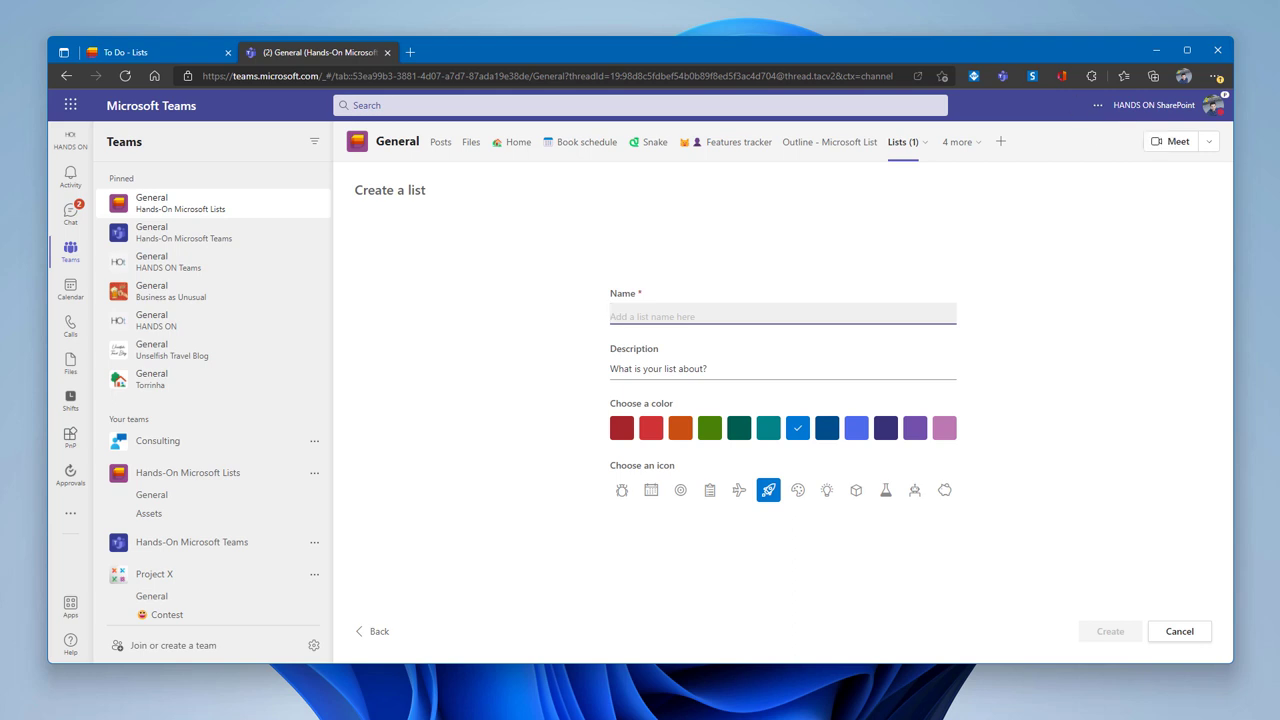
Step: Load lists.live.com in place of the Teams page and sign in to the Microsoft Lists MSA Preview
{"action": "left_click", "coordinate": [275, 79]}
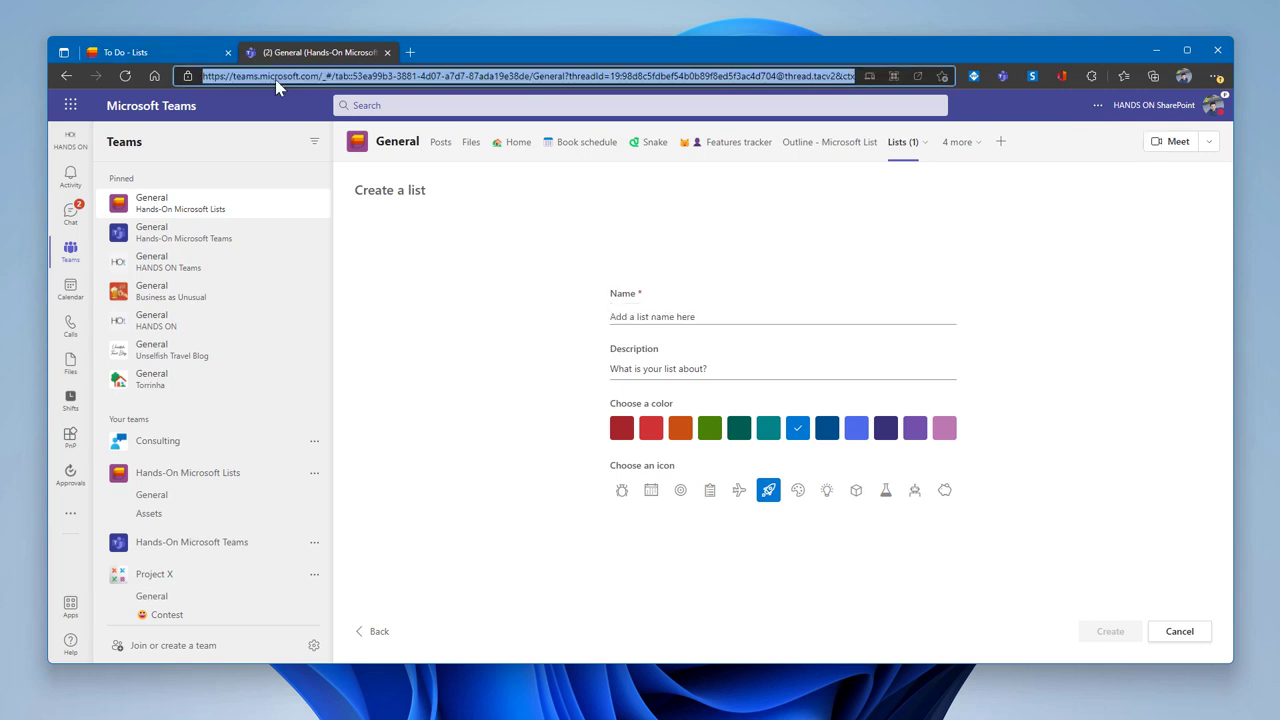
{"action": "type", "text": "lists"}
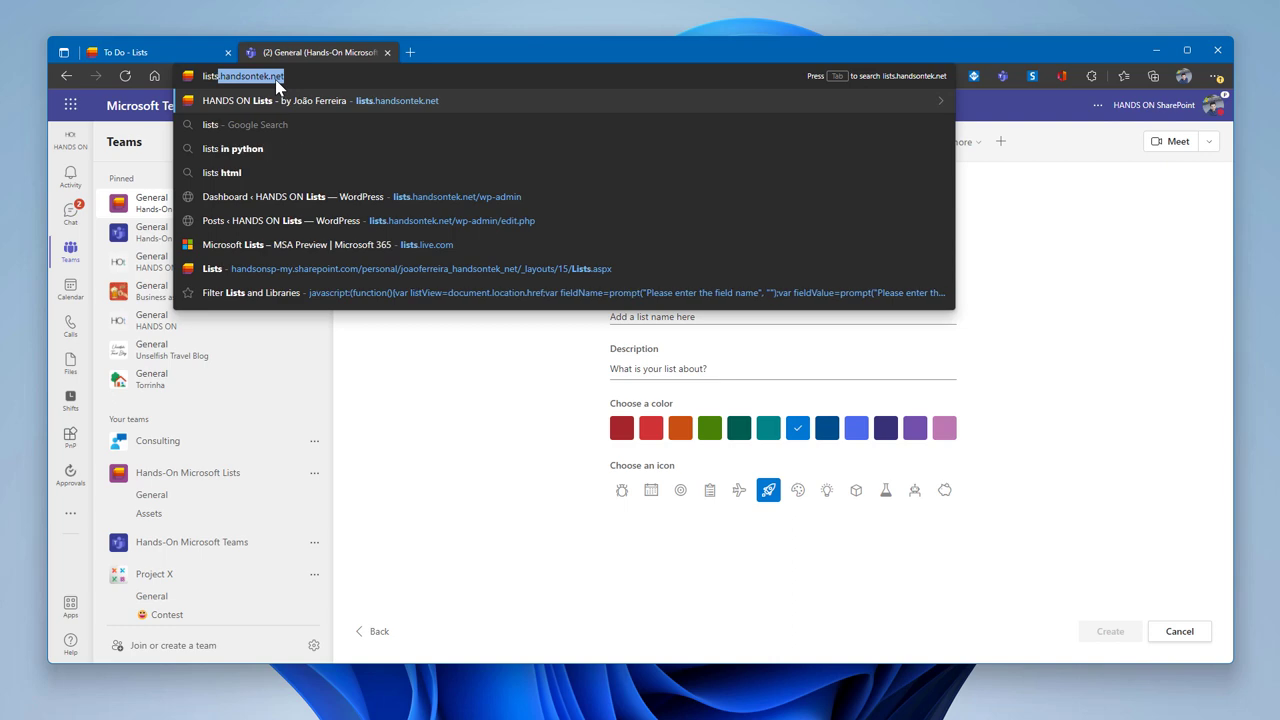
{"action": "type", "text": ".liv"}
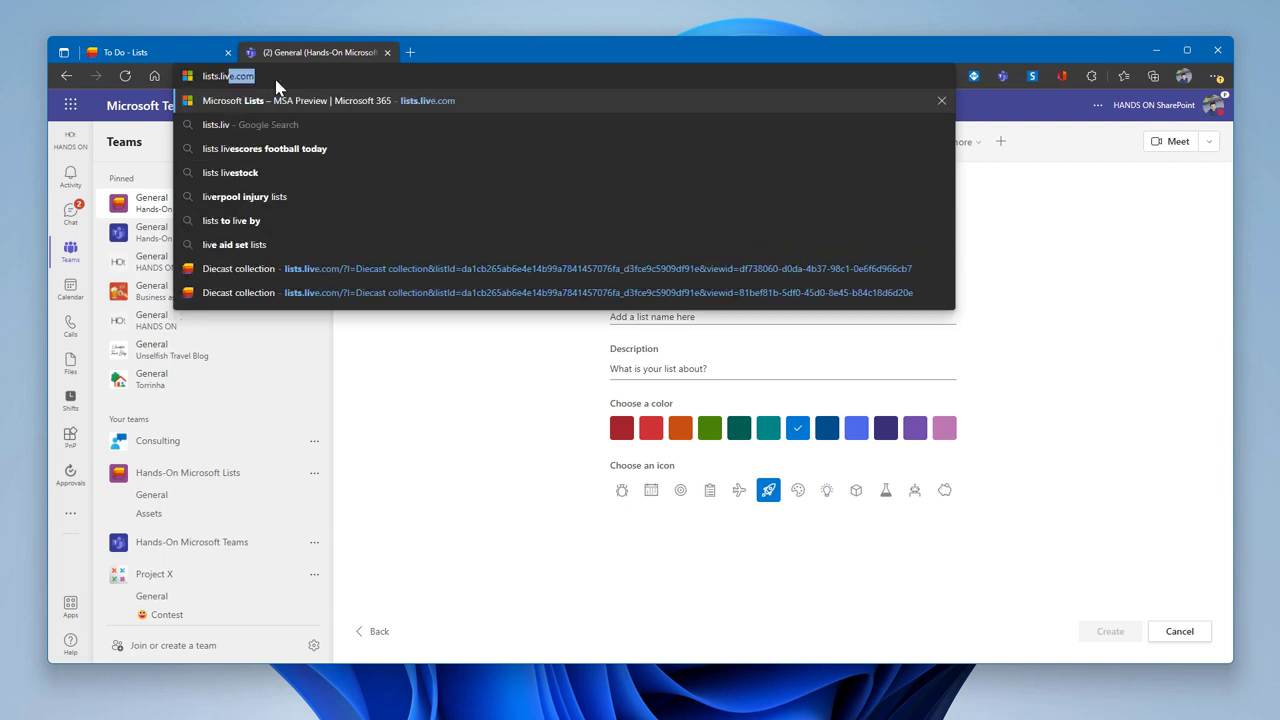
{"action": "type", "text": "e.com"}
{"action": "key", "text": "Return"}
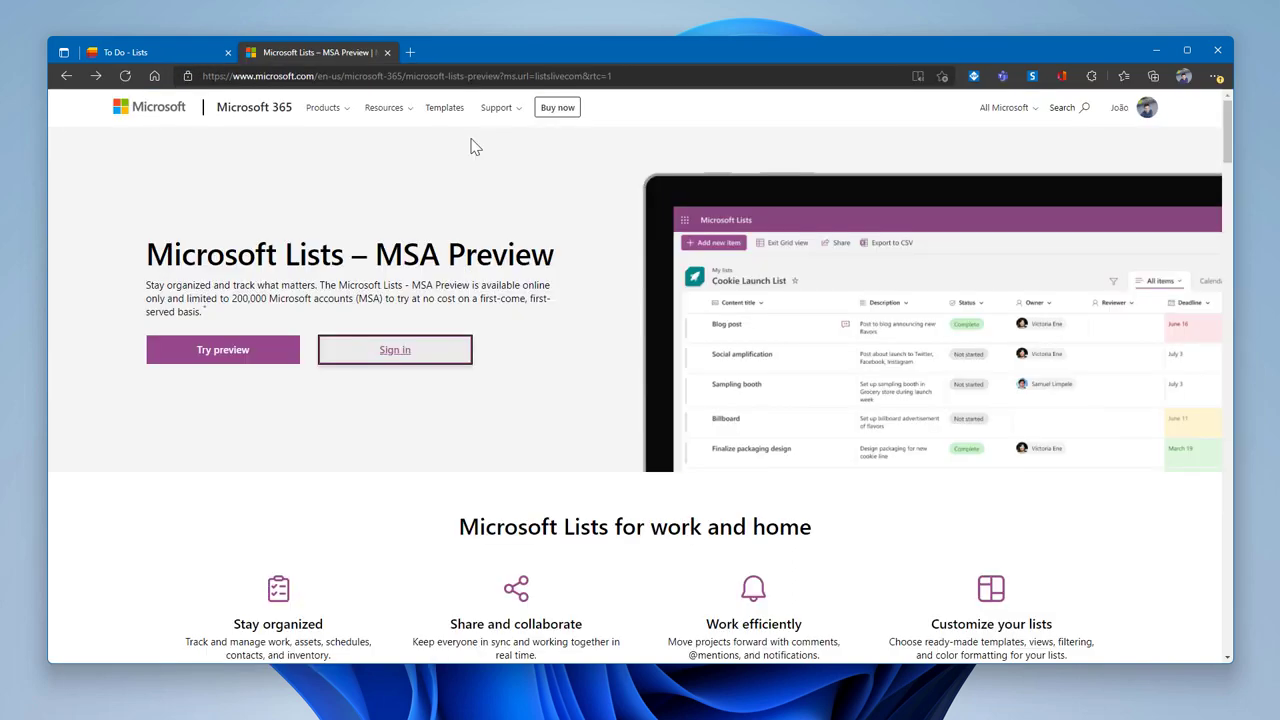
{"action": "left_click", "coordinate": [388, 364]}
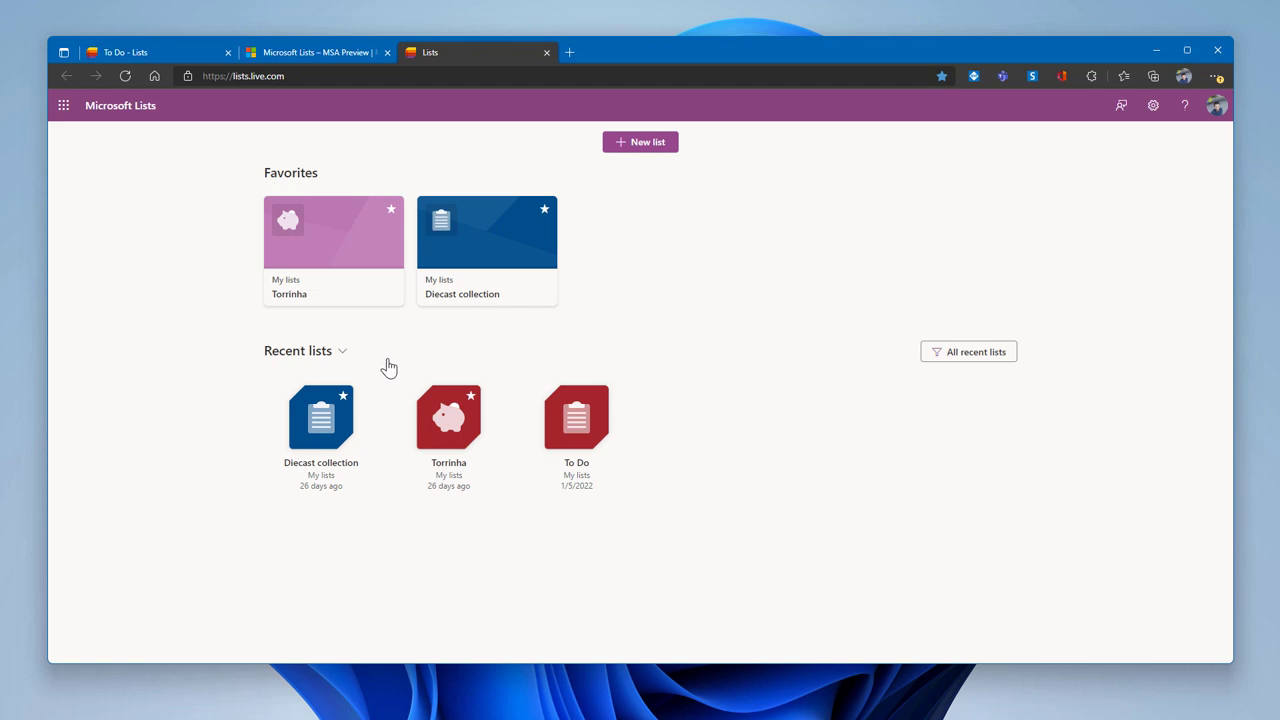
Step: Open the Diecast collection list, look through its items, and switch it to the Gallery view
{"action": "left_click", "coordinate": [494, 277]}
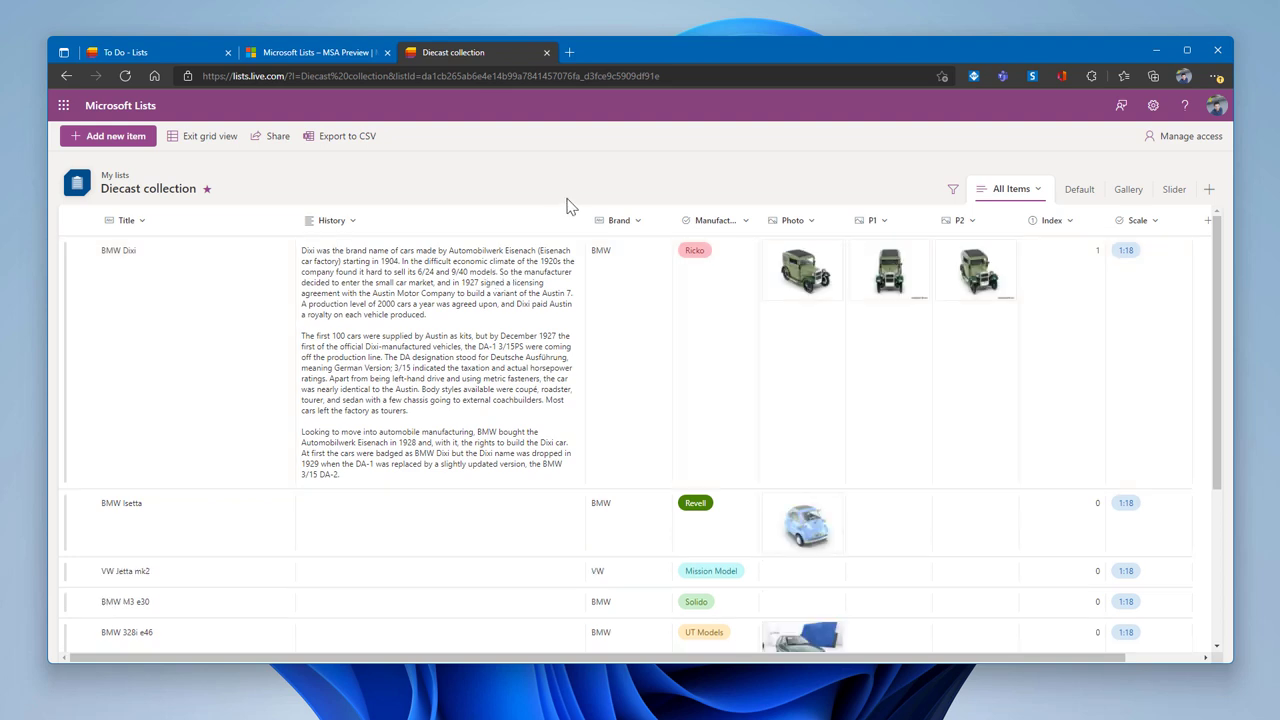
{"action": "scroll", "coordinate": [433, 296], "scroll_direction": "down", "scroll_amount": 1}
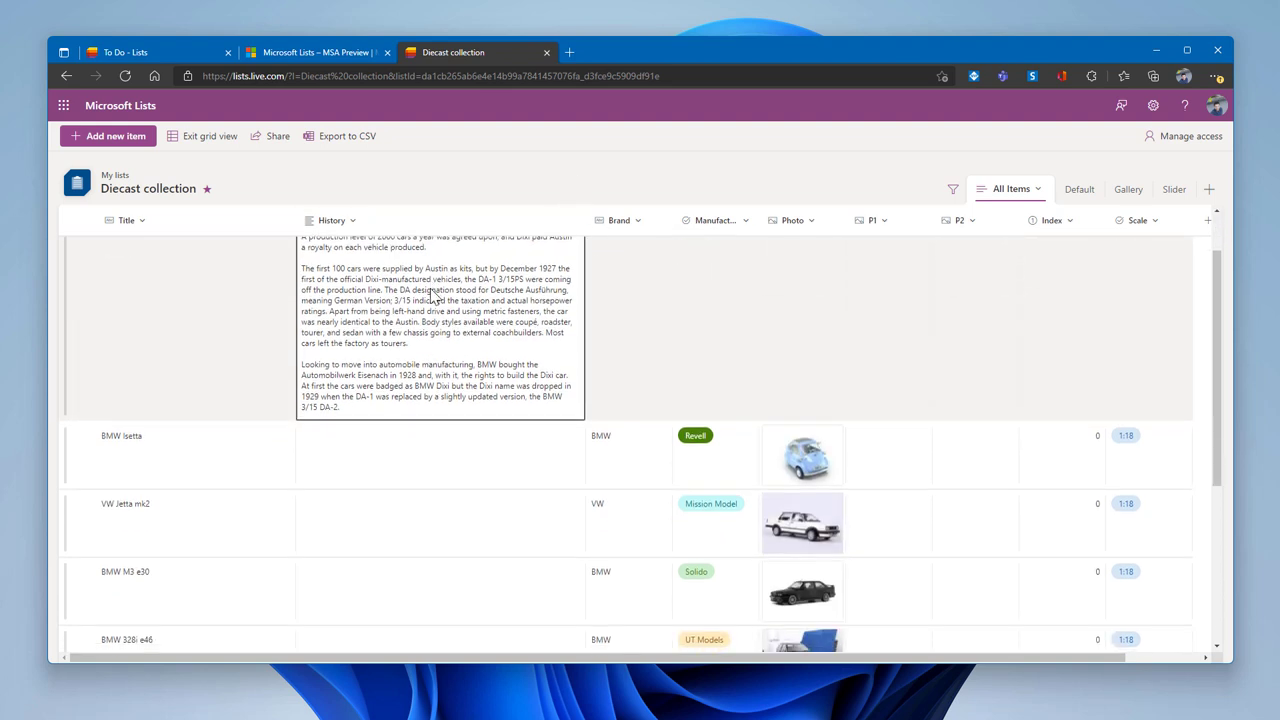
{"action": "scroll", "coordinate": [372, 388], "scroll_direction": "up", "scroll_amount": 1}
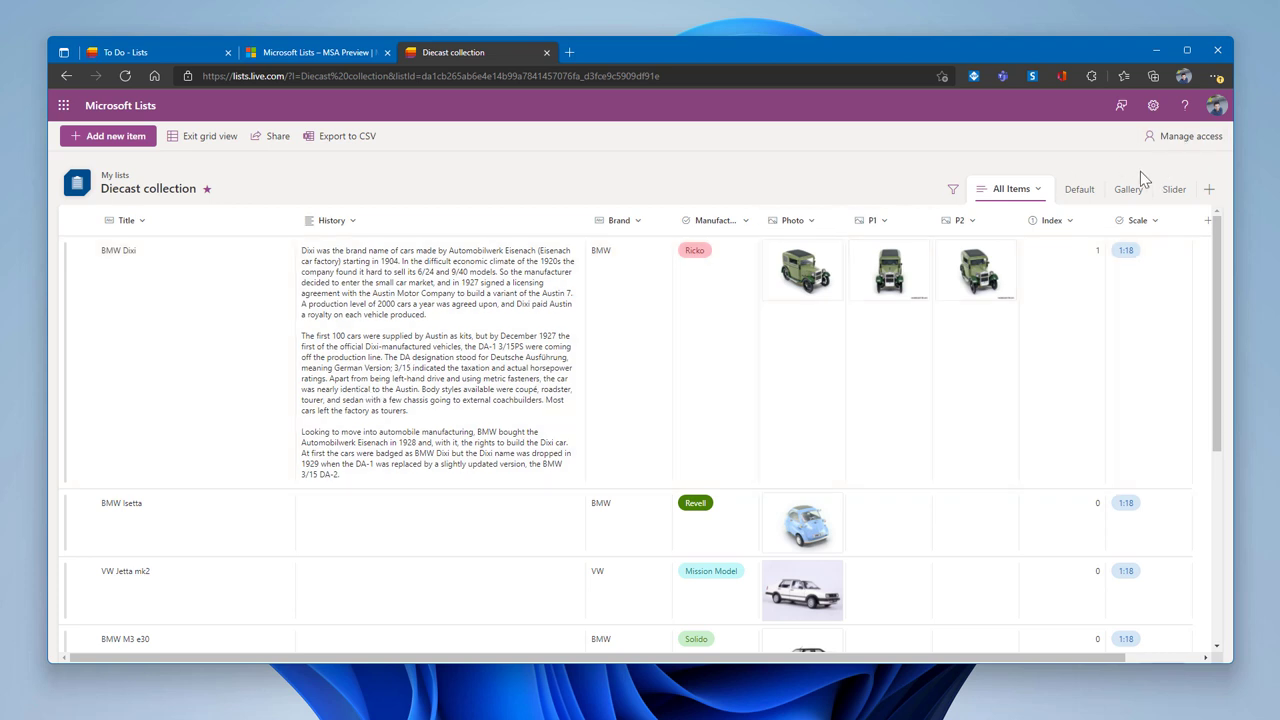
{"action": "left_click", "coordinate": [1127, 190]}
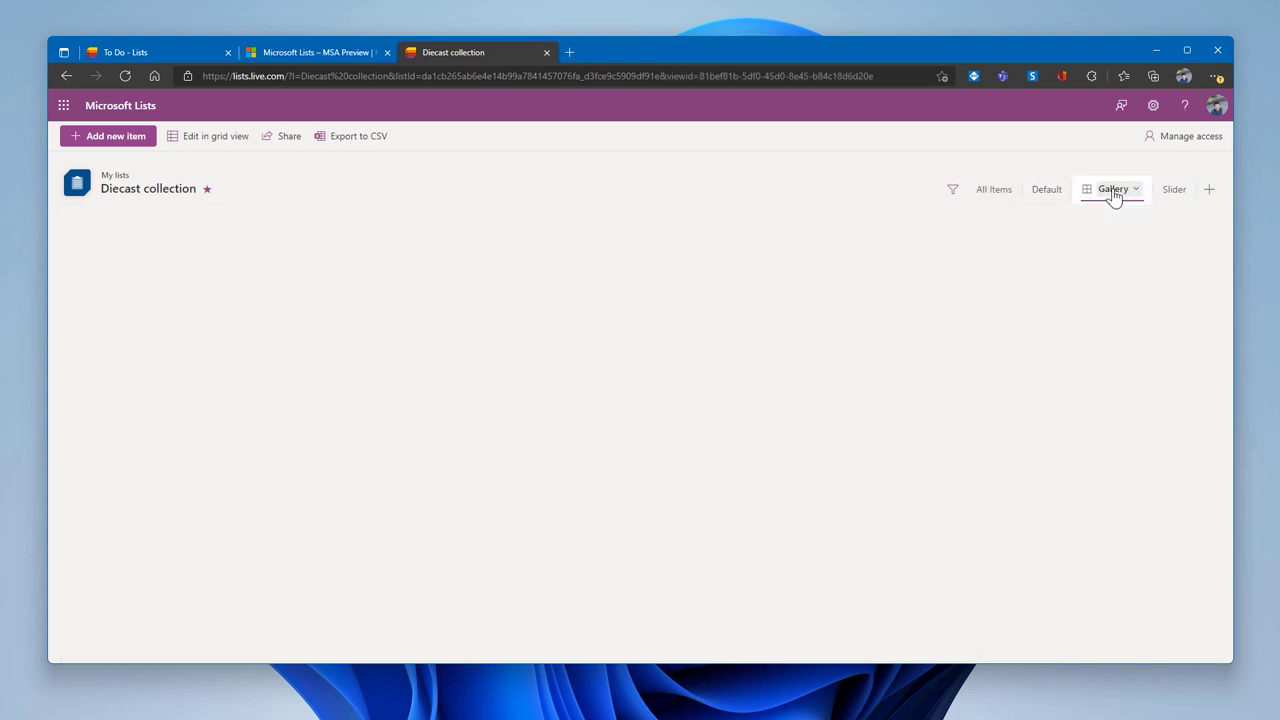